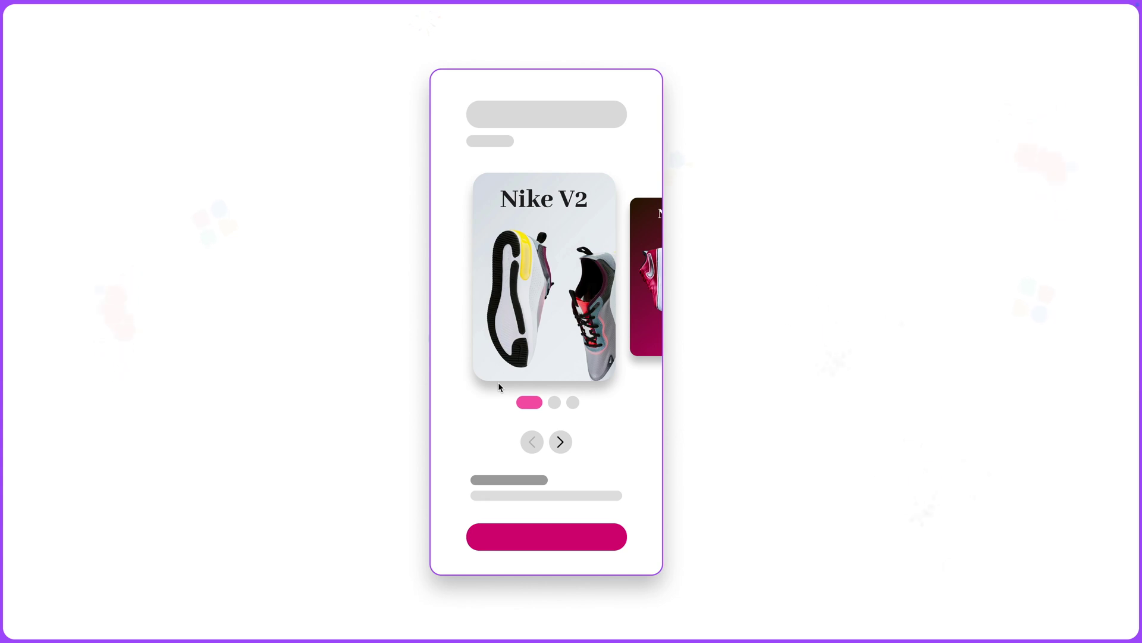
# Preview the finished shoe carousel prototype by paging forward and back through its Nike cards.
pyautogui.click(560, 442)
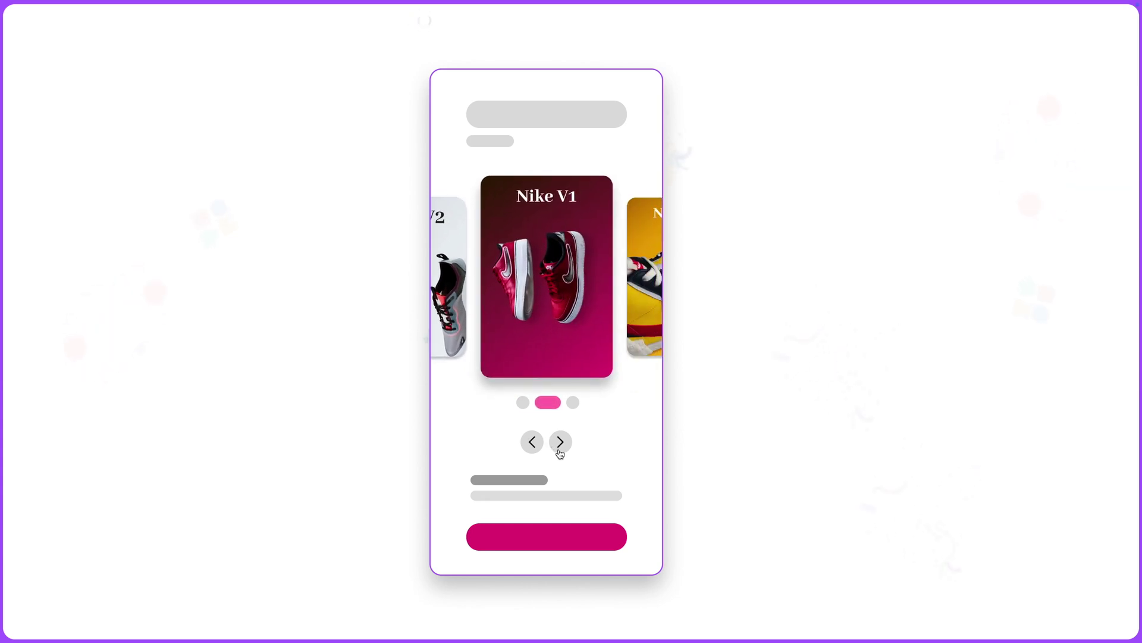
pyautogui.click(559, 449)
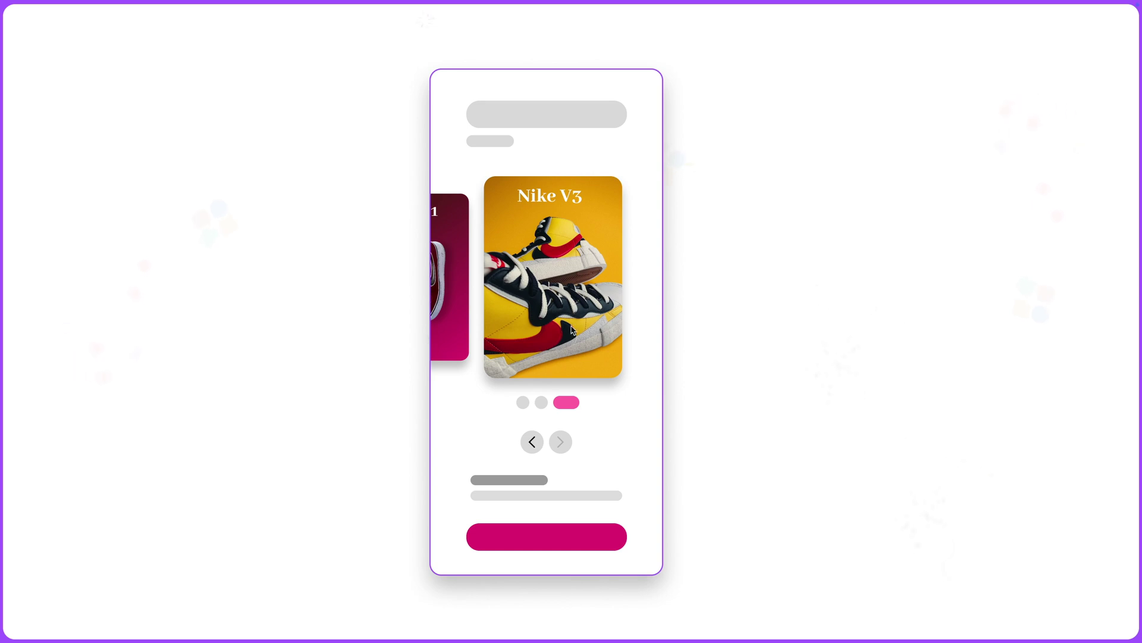
pyautogui.click(529, 447)
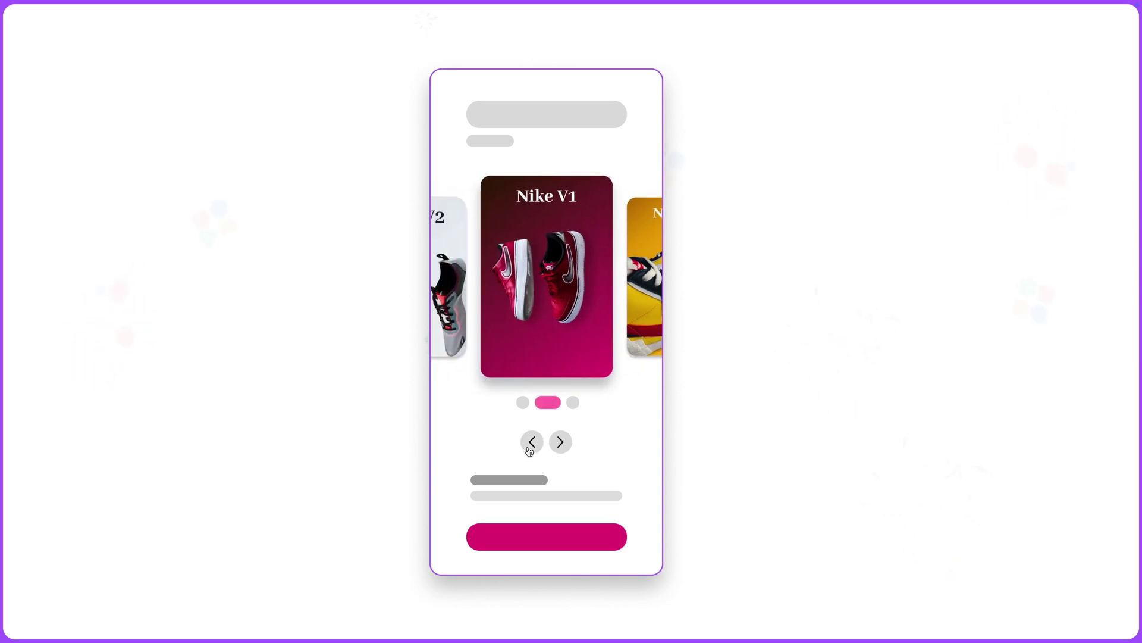
pyautogui.click(529, 447)
pyautogui.click(560, 445)
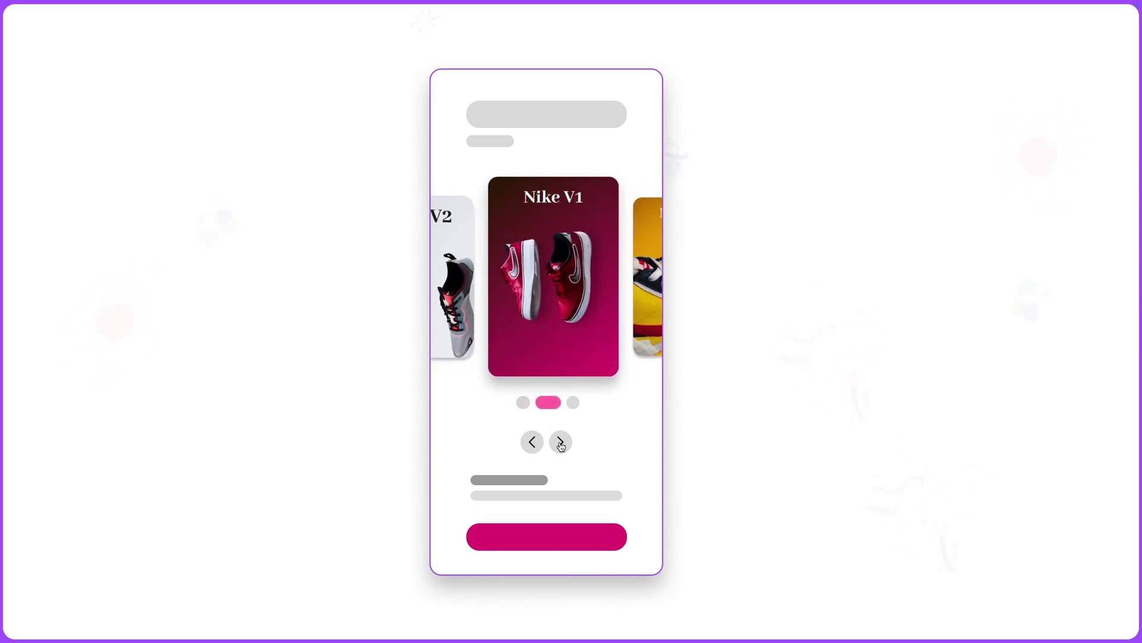
pyautogui.click(561, 445)
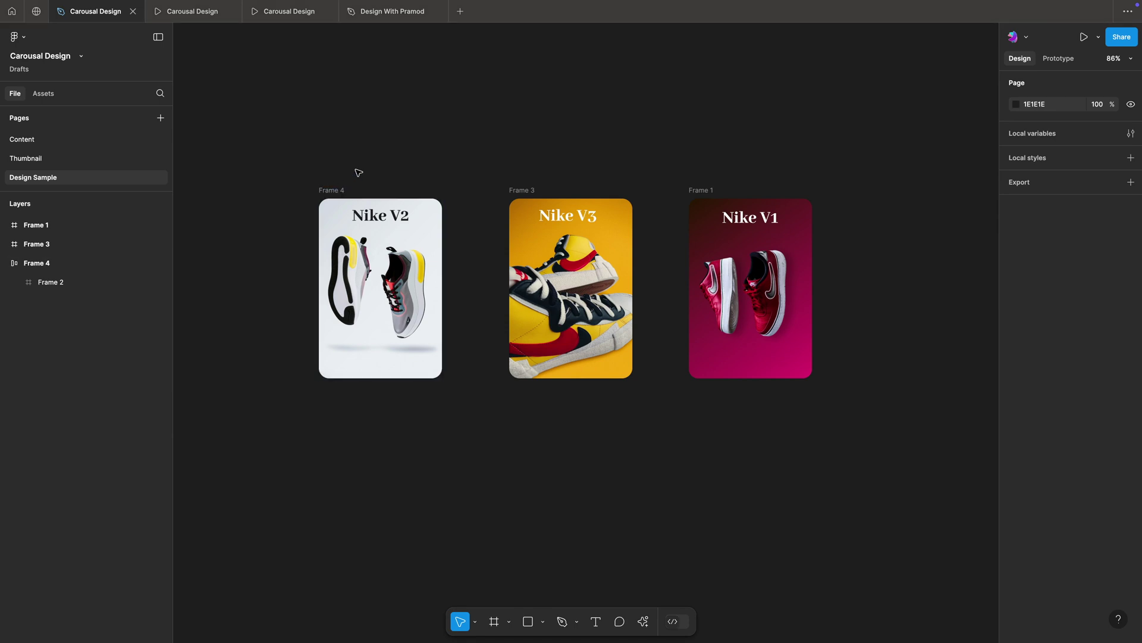
# Combine the three Nike card frames into one horizontal auto layout frame.
pyautogui.click(700, 190)
pyautogui.click(599, 153)
pyautogui.click(345, 190)
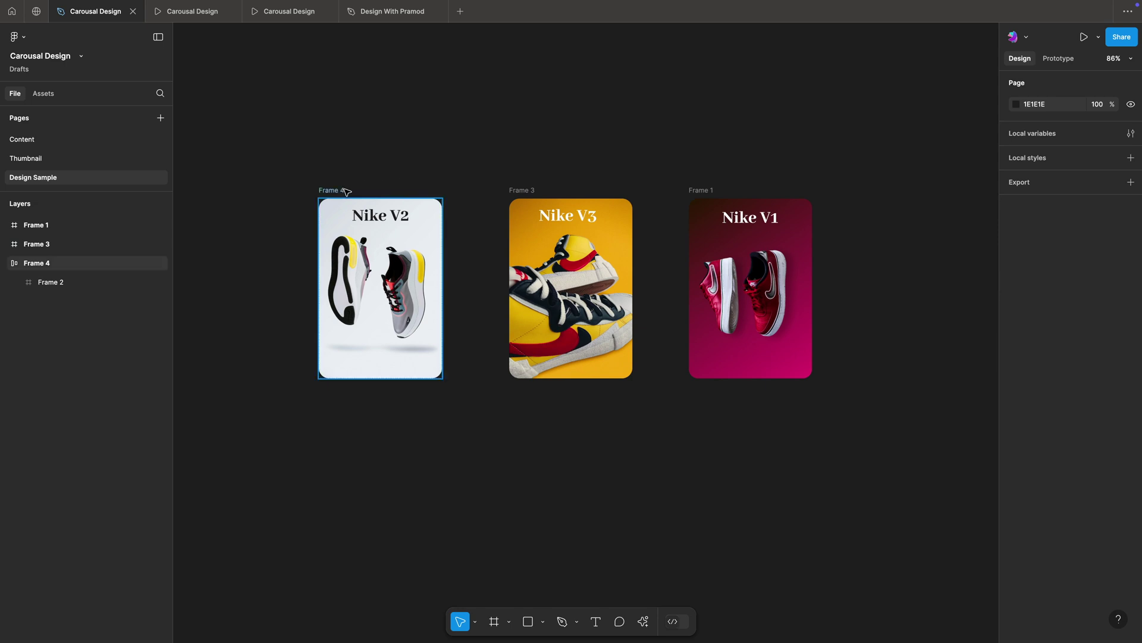
pyautogui.keyDown('shift'); pyautogui.click(537, 190); pyautogui.keyUp('shift')
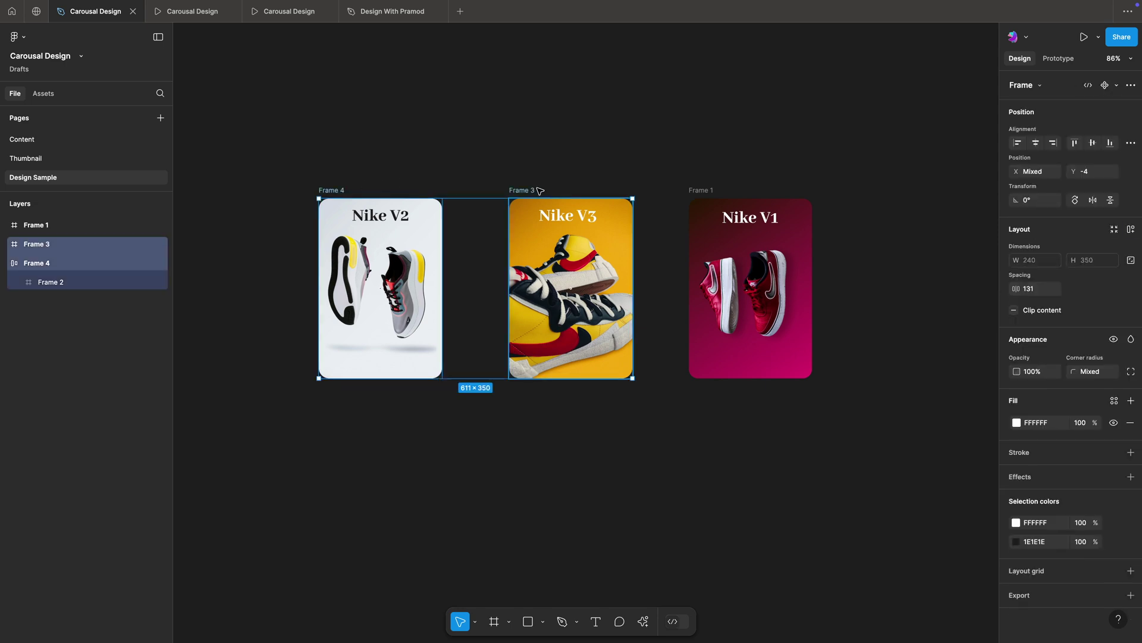
pyautogui.keyDown('shift'); pyautogui.click(703, 190); pyautogui.keyUp('shift')
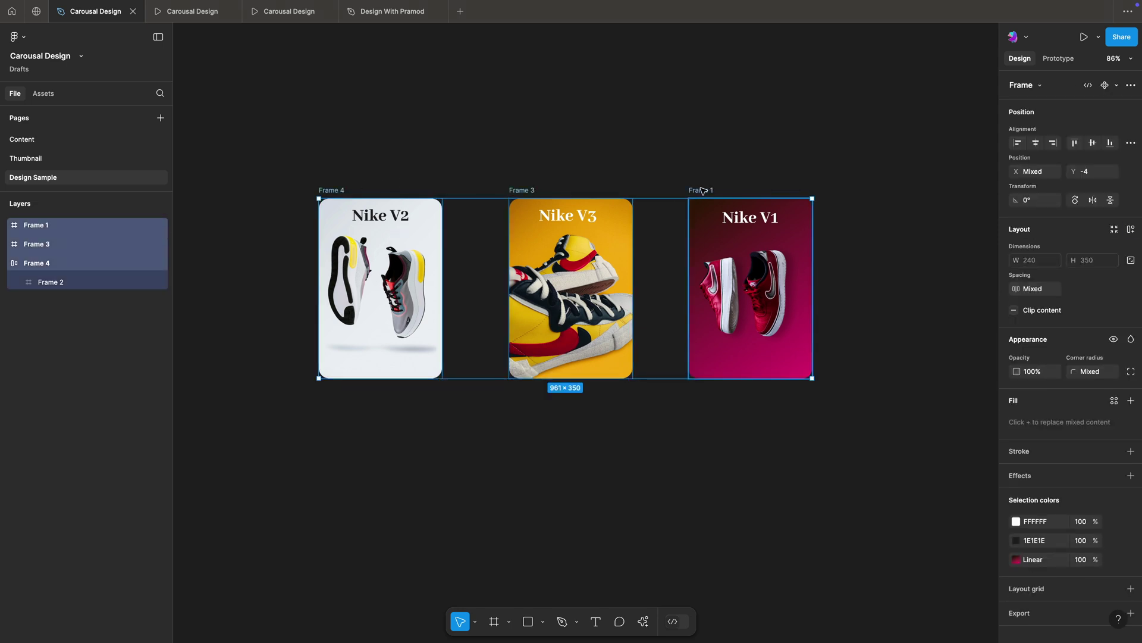
pyautogui.hotkey('shift', 'a')
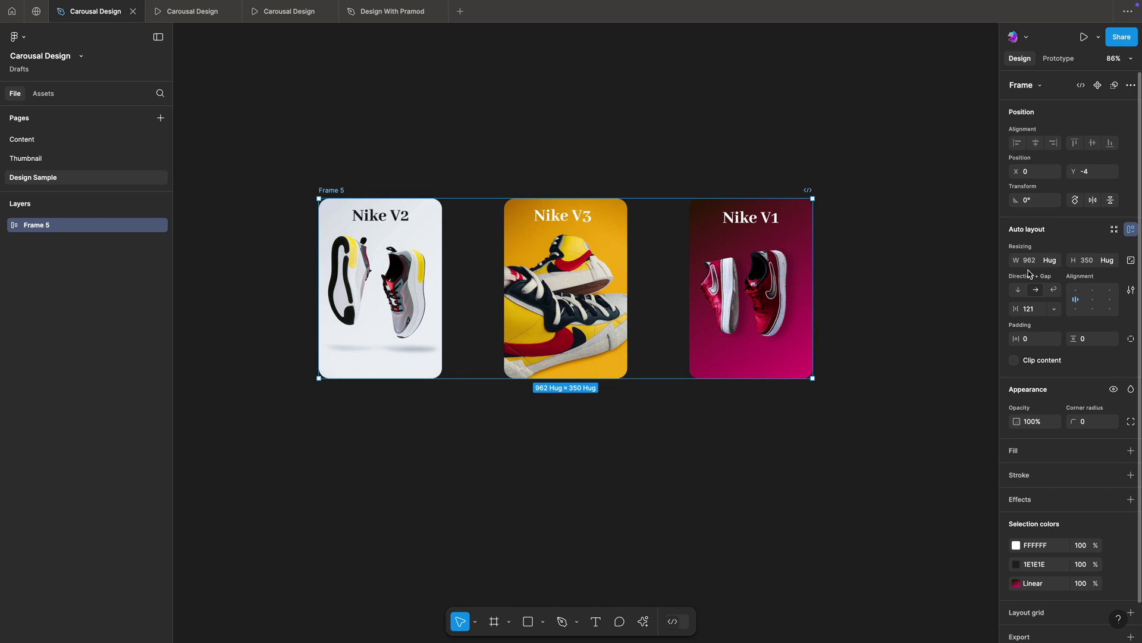
# Set the gap between the cards in the auto layout row to 30.
pyautogui.click(1031, 312)
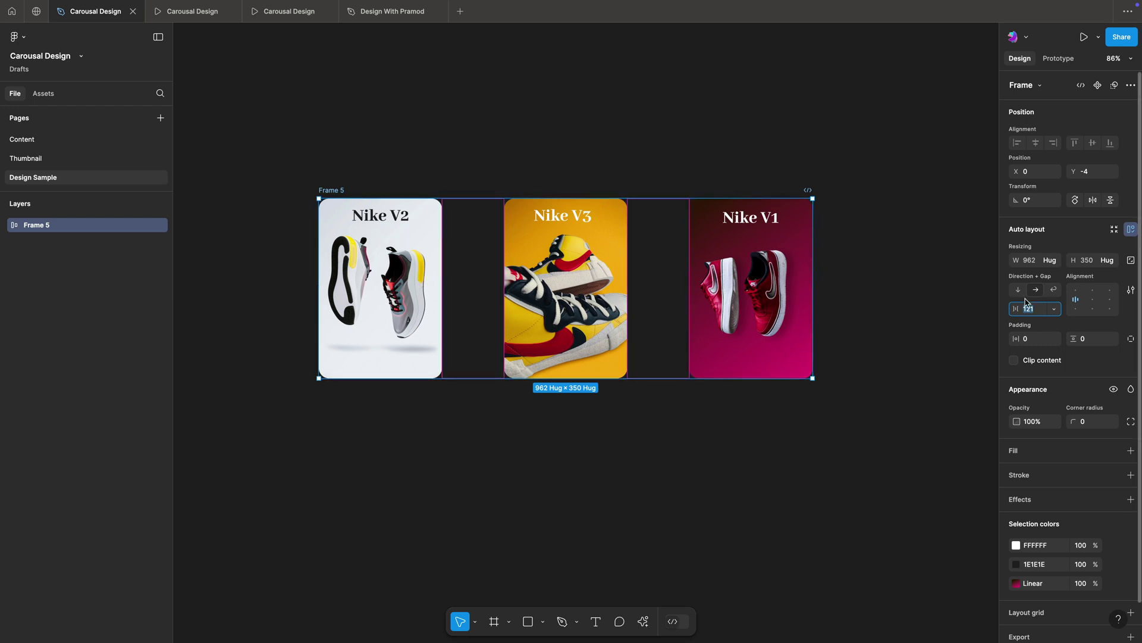
pyautogui.write('30')
pyautogui.click(585, 186)
# Add an iPhone 16 frame to the canvas beside the card row.
pyautogui.hscroll(5, 585, 186)
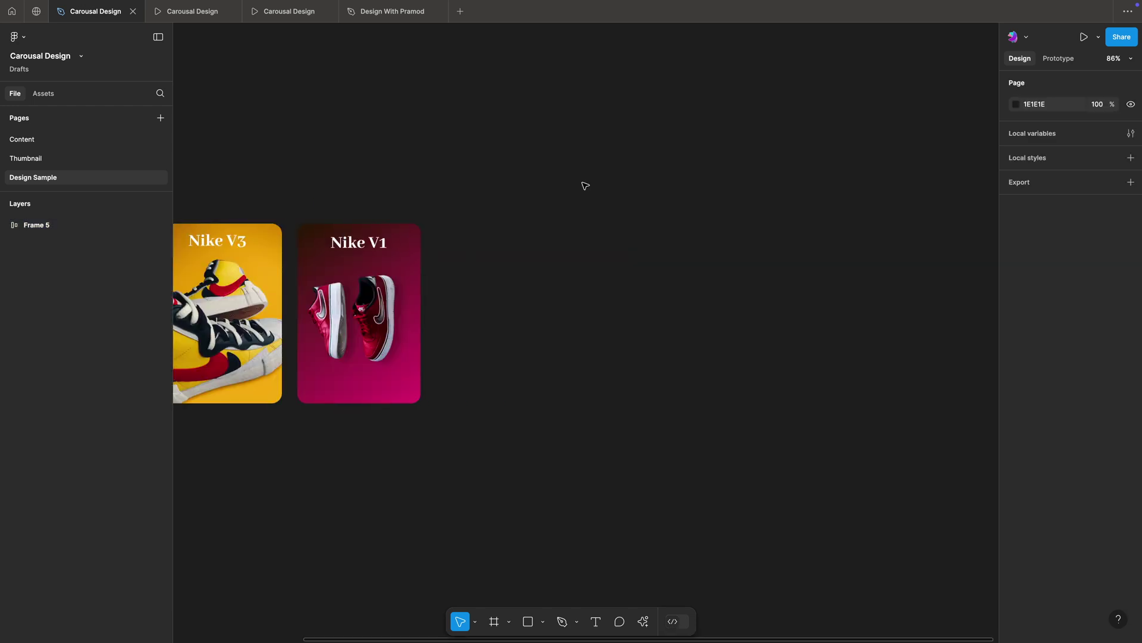
pyautogui.press('f')
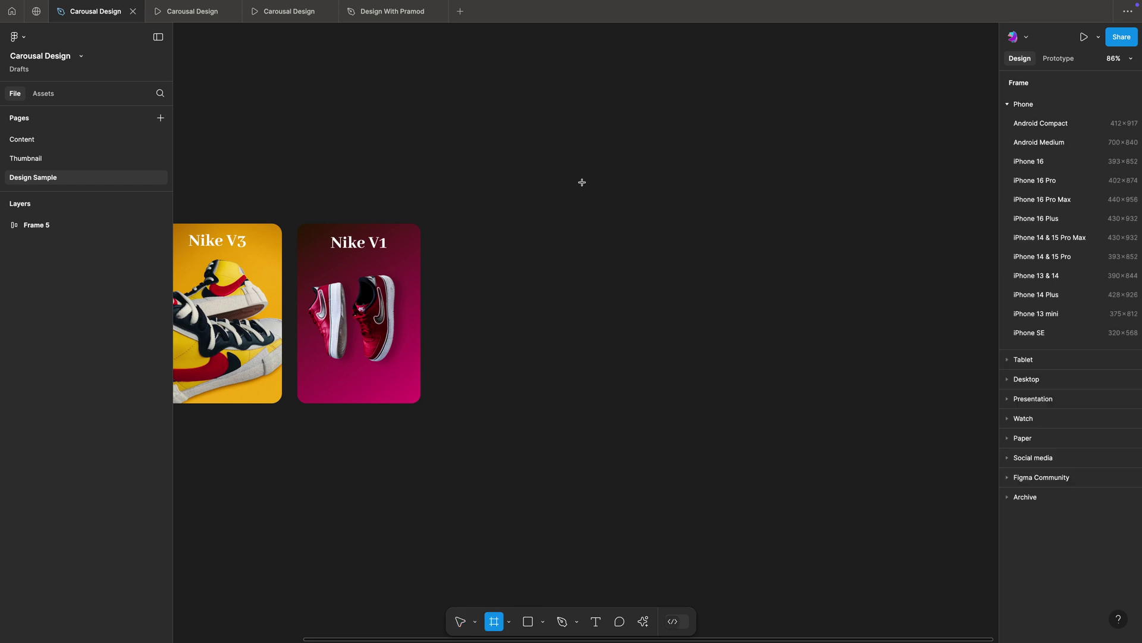
pyautogui.click(1032, 165)
pyautogui.click(742, 146)
pyautogui.hscroll(-4, 819, 104)
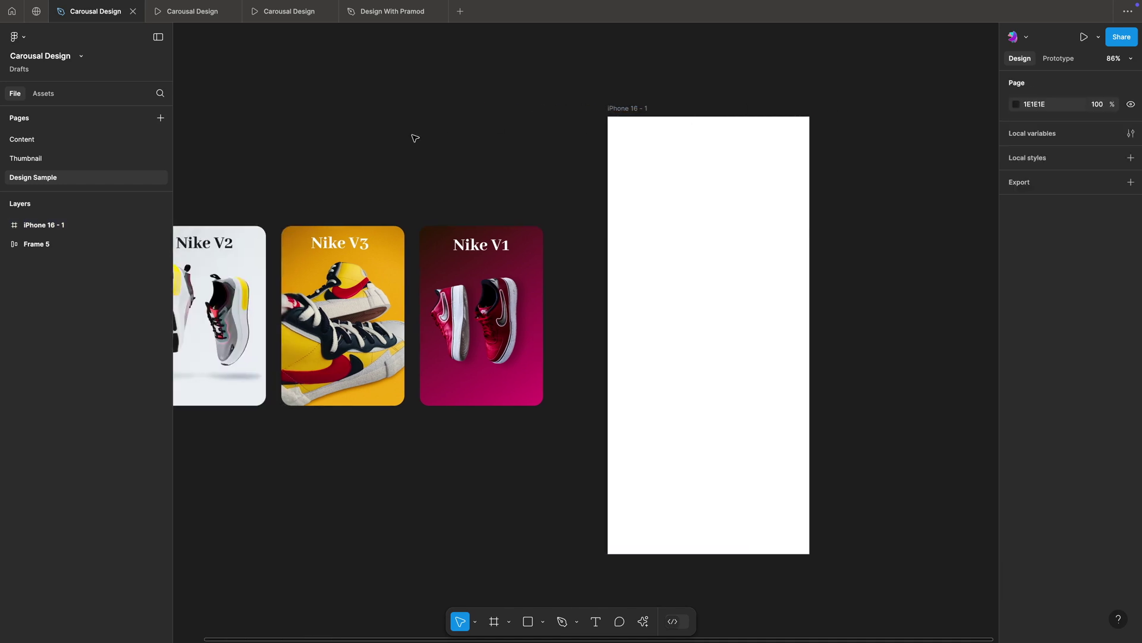
# Move the card row over the iPhone 16 frame and bring it in front of the frame.
pyautogui.hscroll(-4, 387, 135)
pyautogui.click(294, 205)
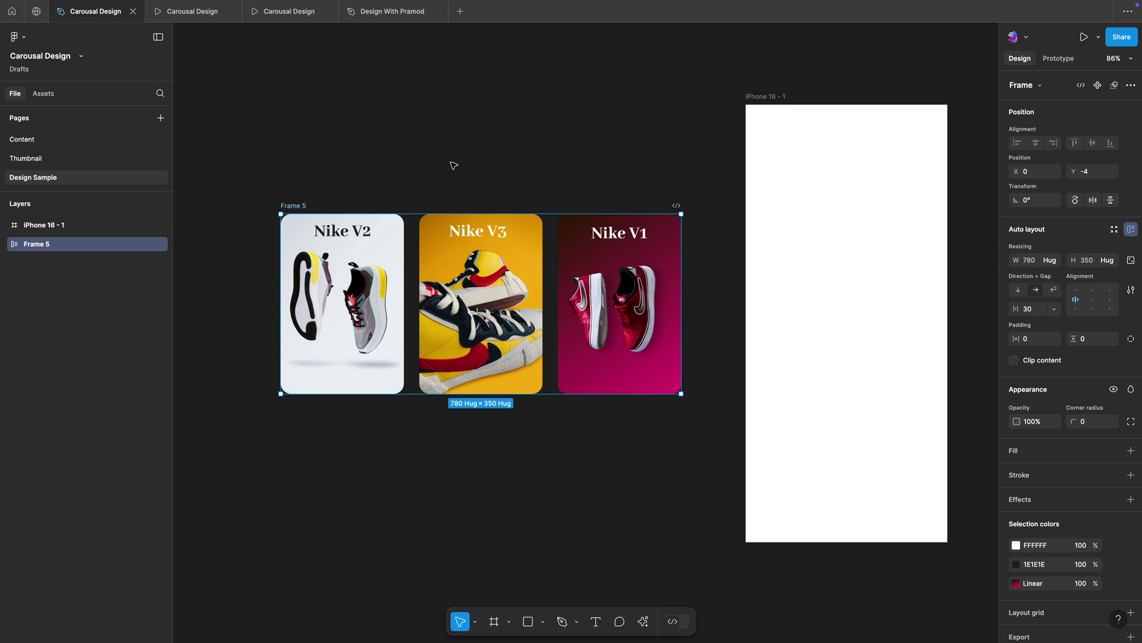
pyautogui.scroll(-1, 454, 166)
pyautogui.click(467, 173)
pyautogui.click(327, 197)
pyautogui.moveTo(326, 198); pyautogui.dragTo(639, 222)
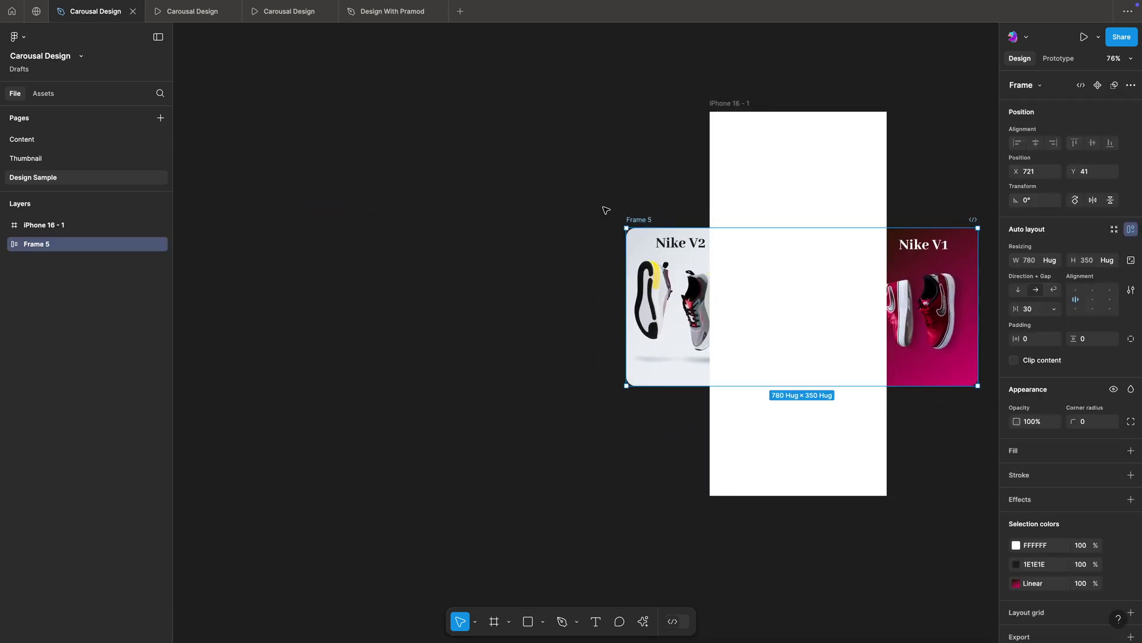
pyautogui.hotkey('ctrl', ']')
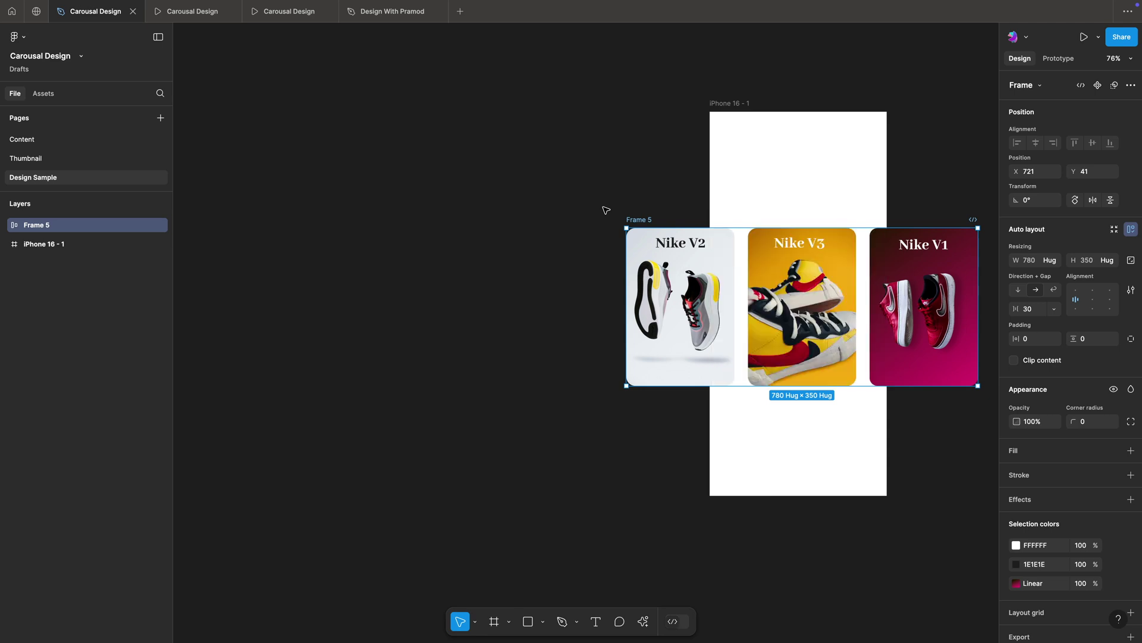
pyautogui.click(593, 191)
# Move the card row up to Y -47, over the upper half of the phone frame.
pyautogui.hscroll(5, 513, 173)
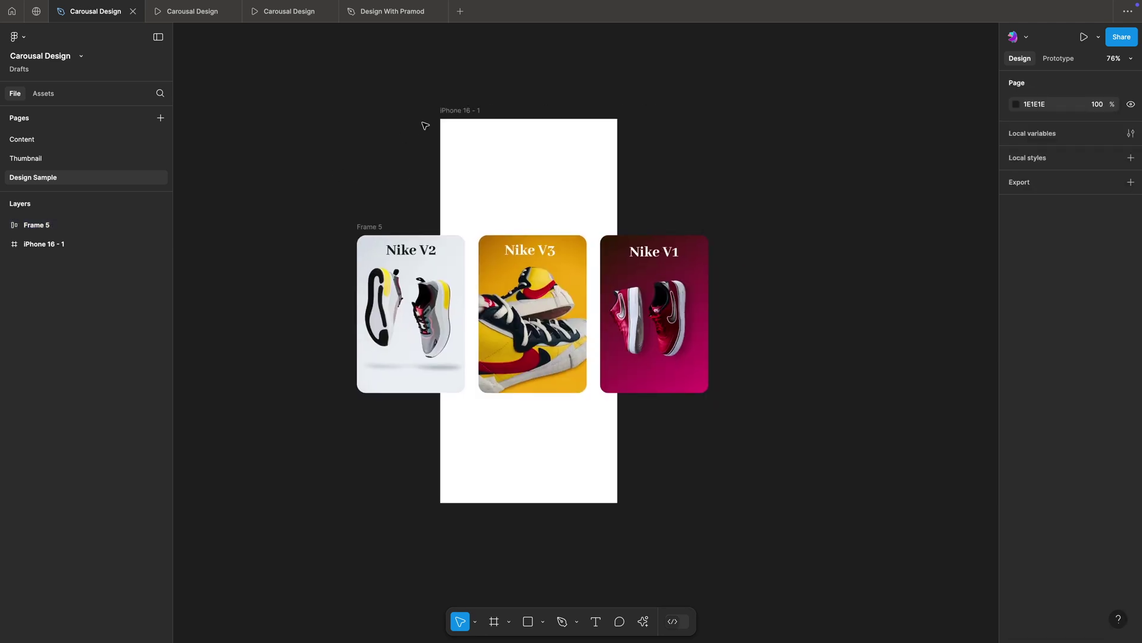
pyautogui.click(374, 228)
pyautogui.click(400, 117)
pyautogui.click(379, 228)
pyautogui.click(416, 102)
pyautogui.moveTo(380, 230); pyautogui.dragTo(389, 190)
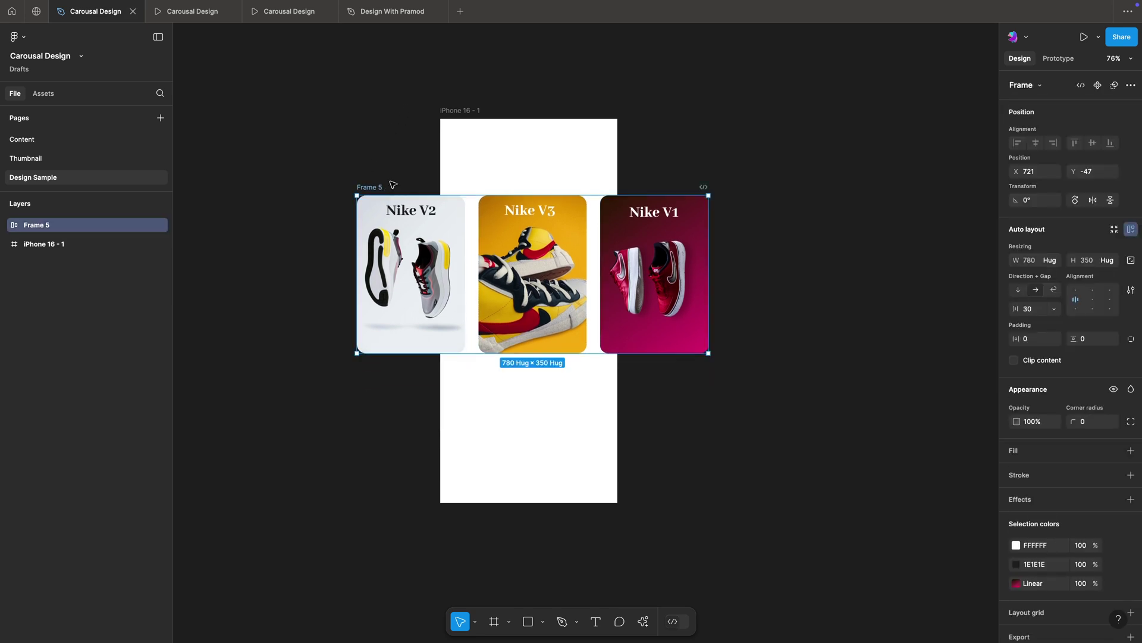
# Cut the card row and paste it inside the iPhone 16 frame so the cards are clipped to the screen.
pyautogui.click(510, 71)
pyautogui.click(373, 186)
pyautogui.click(421, 94)
pyautogui.click(369, 188)
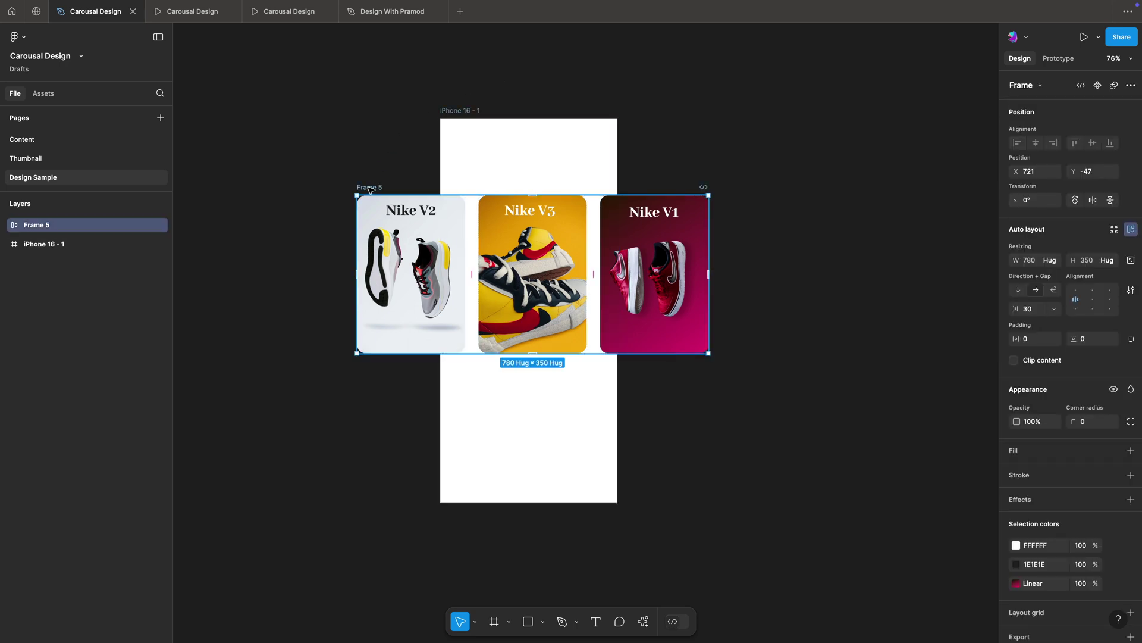
pyautogui.press('Delete')
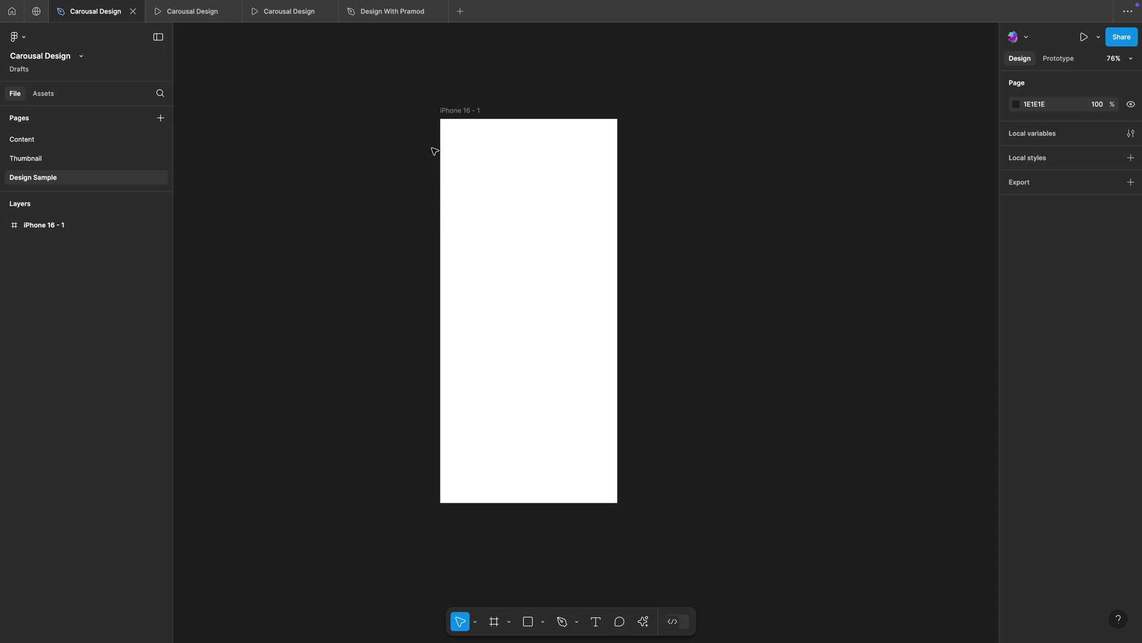
pyautogui.click(464, 112)
pyautogui.hotkey('ctrl', 'v')
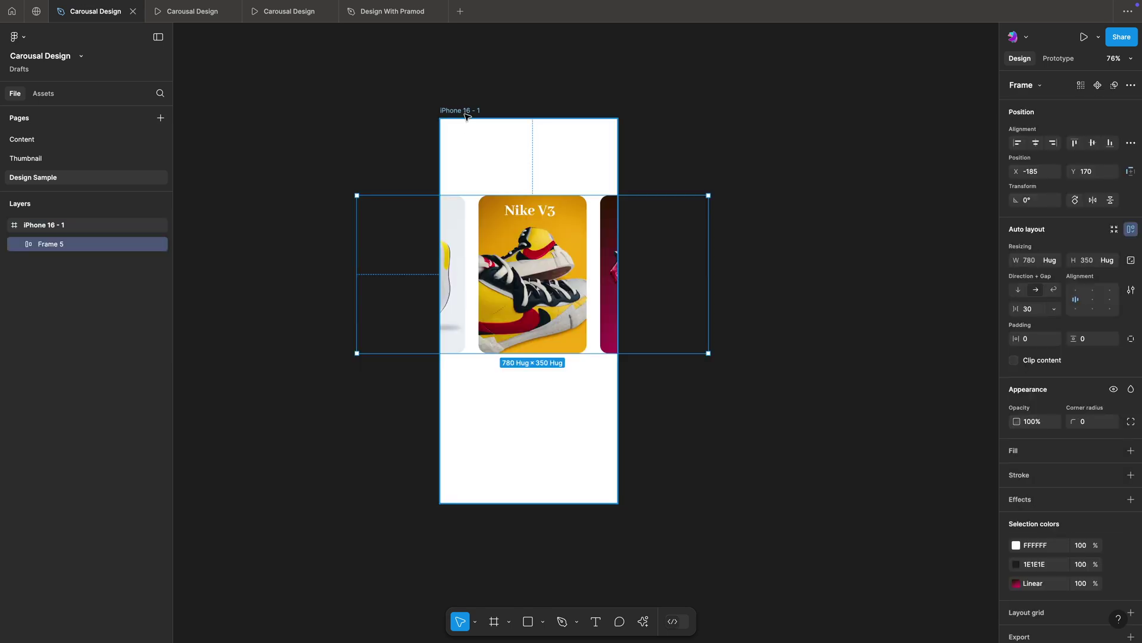
pyautogui.click(375, 110)
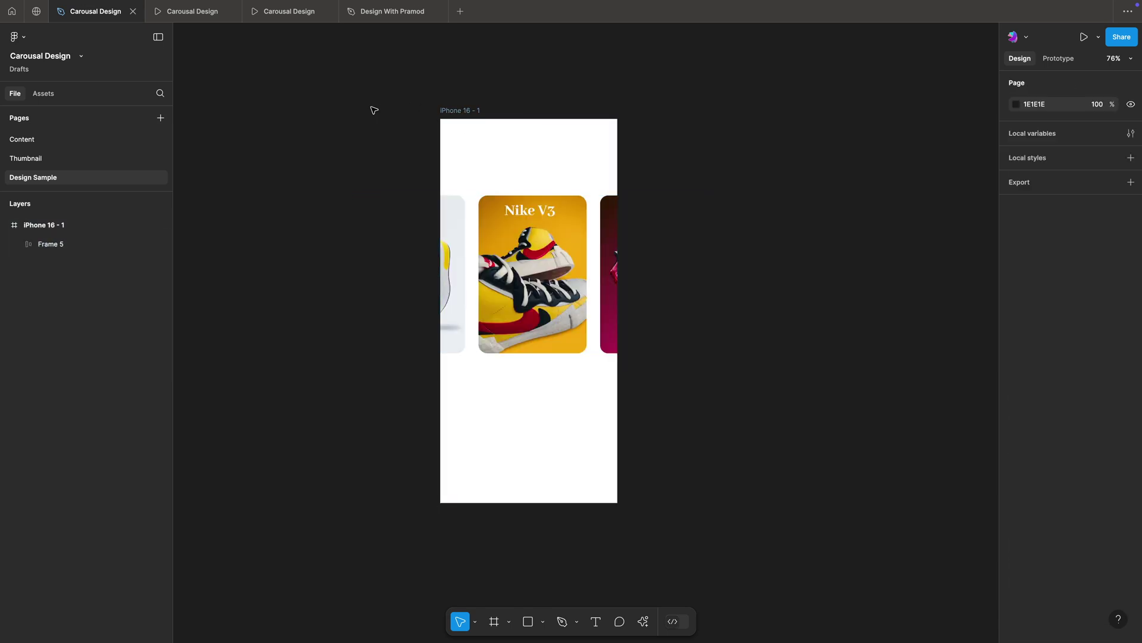
# Scale the outer Nike V2 and Nike V1 cards down to about 169 × 247 and recentre the row on the phone screen.
pyautogui.doubleClick(410, 274)
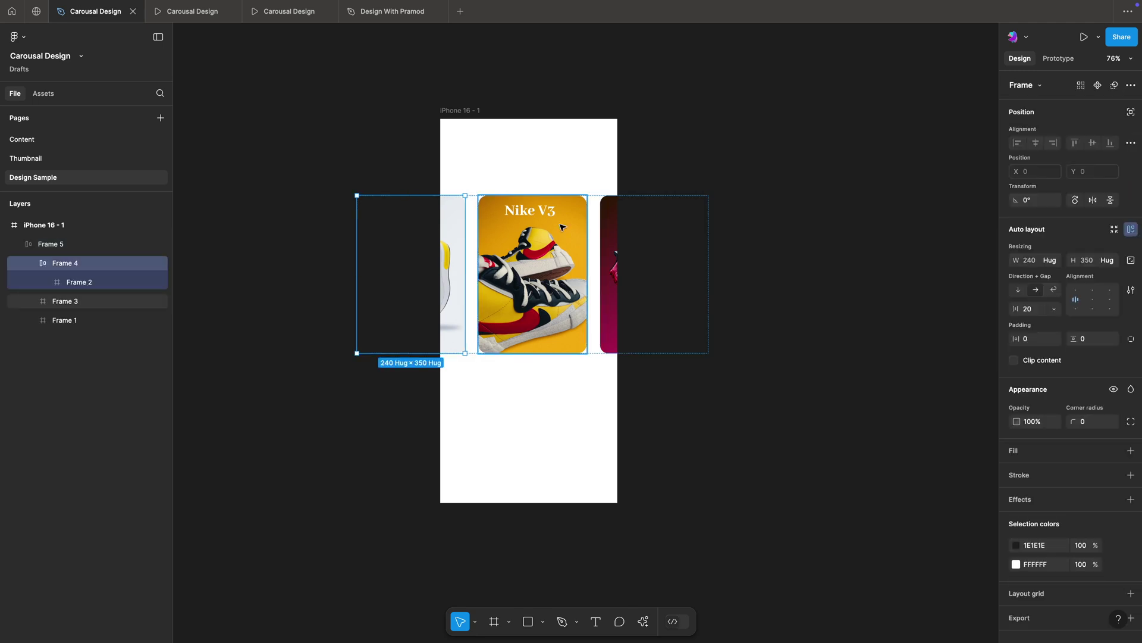
pyautogui.keyDown('shift'); pyautogui.click(611, 216); pyautogui.keyUp('shift')
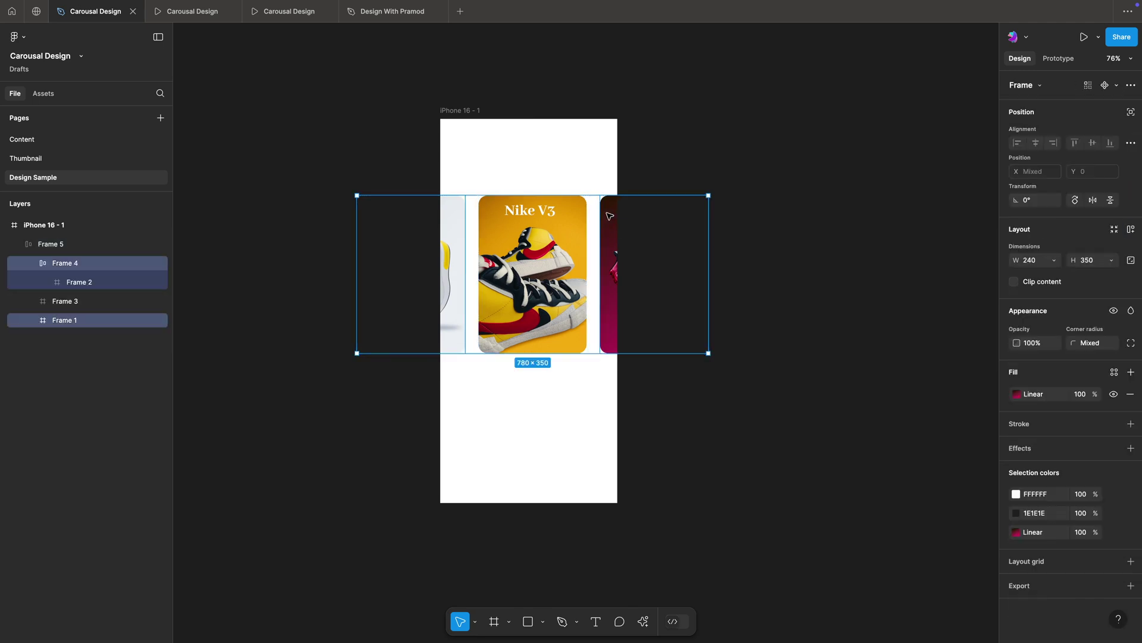
pyautogui.press('k')
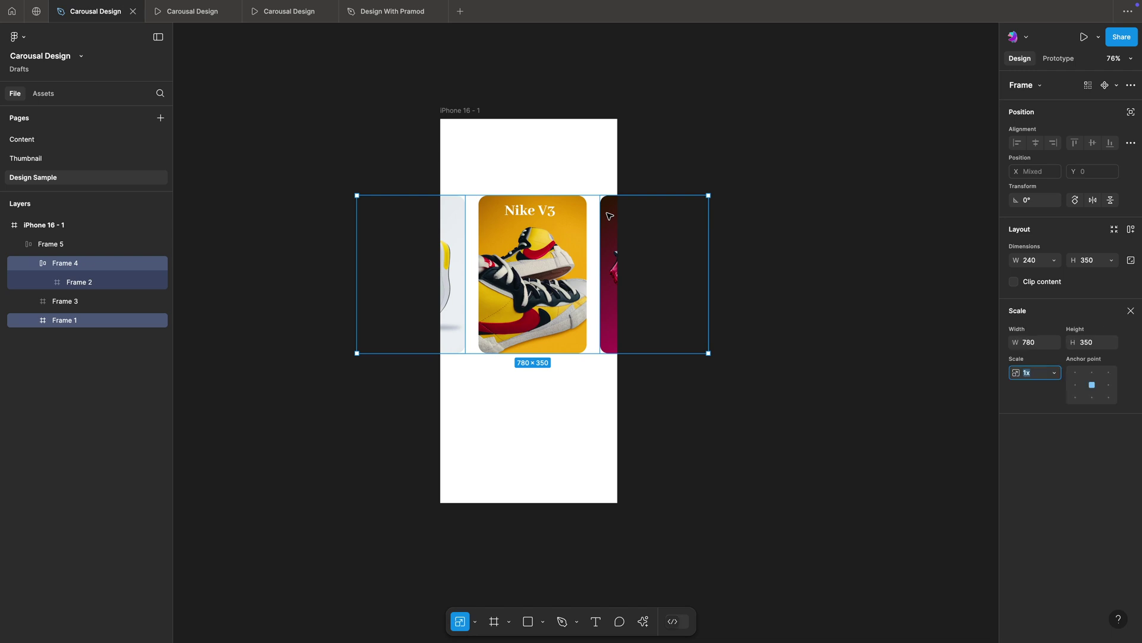
pyautogui.moveTo(709, 354); pyautogui.dragTo(654, 288)
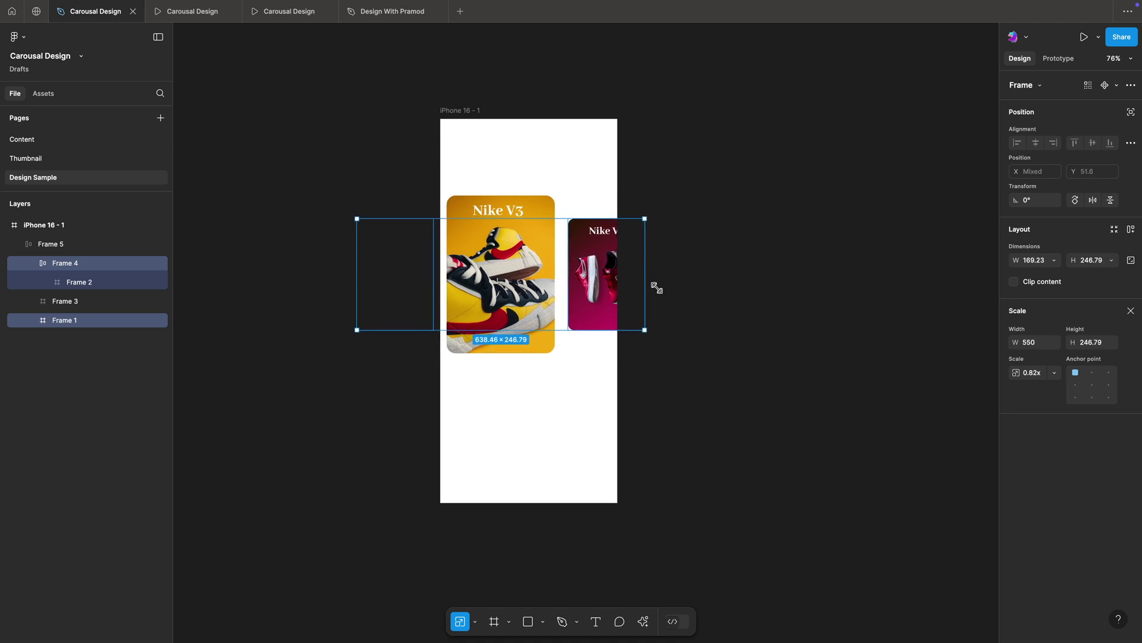
pyautogui.click(712, 200)
pyautogui.moveTo(543, 245); pyautogui.dragTo(564, 247)
pyautogui.click(663, 185)
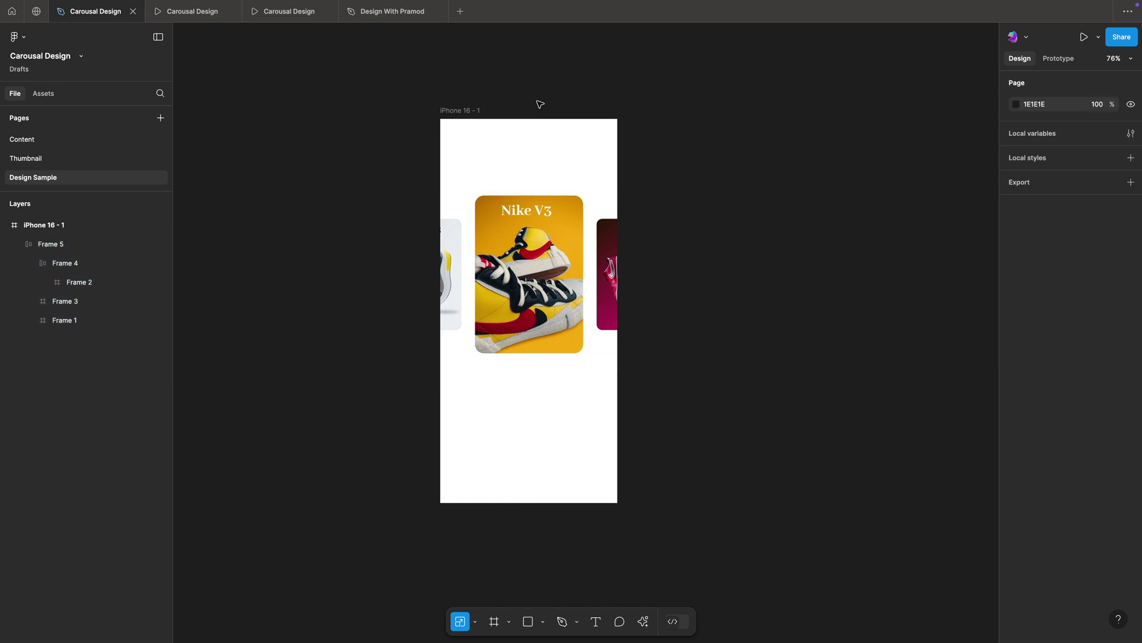
# Duplicate the iPhone 16 frame with its carousel and place the copy beside the original with a wider gap.
pyautogui.click(461, 111)
pyautogui.click(587, 81)
pyautogui.click(459, 113)
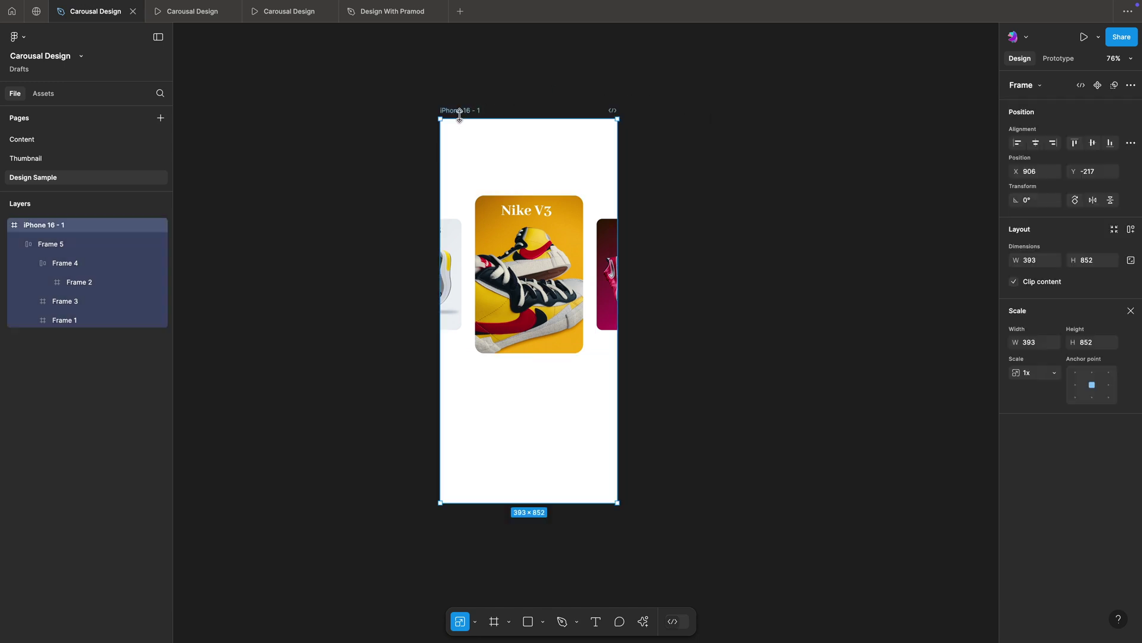
pyautogui.click(536, 88)
pyautogui.click(459, 114)
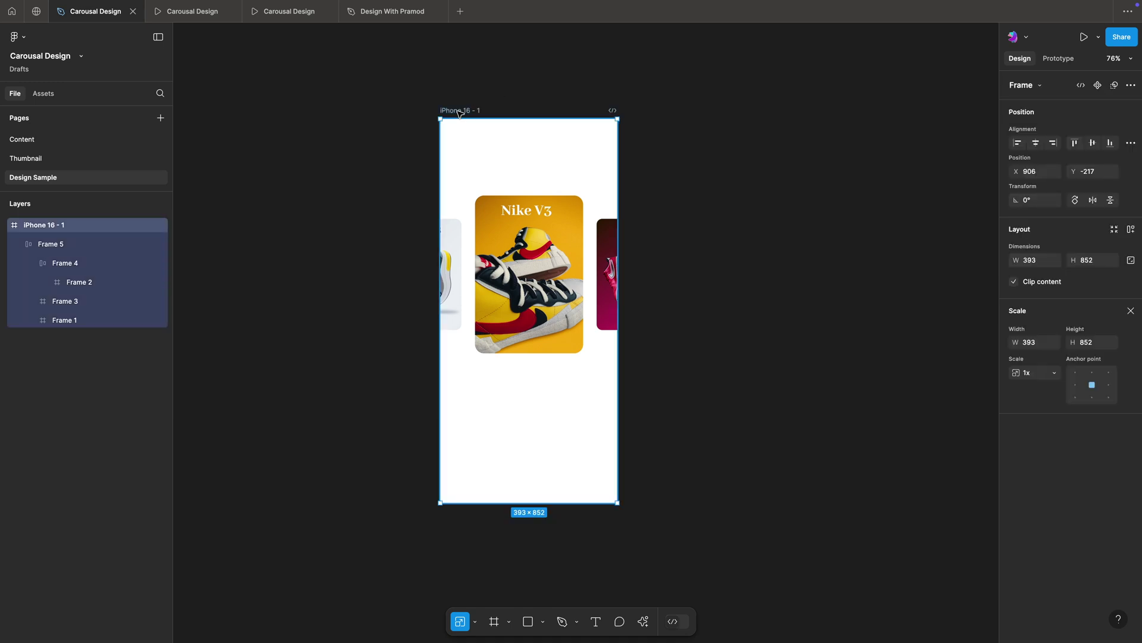
pyautogui.hotkey('ctrl', 'd')
pyautogui.click(630, 74)
pyautogui.hscroll(5, 535, 101)
pyautogui.moveTo(434, 118); pyautogui.dragTo(510, 125)
pyautogui.click(573, 94)
# Scale the Nike V3 card on the second phone screen down to about 172 × 250.
pyautogui.click(575, 249)
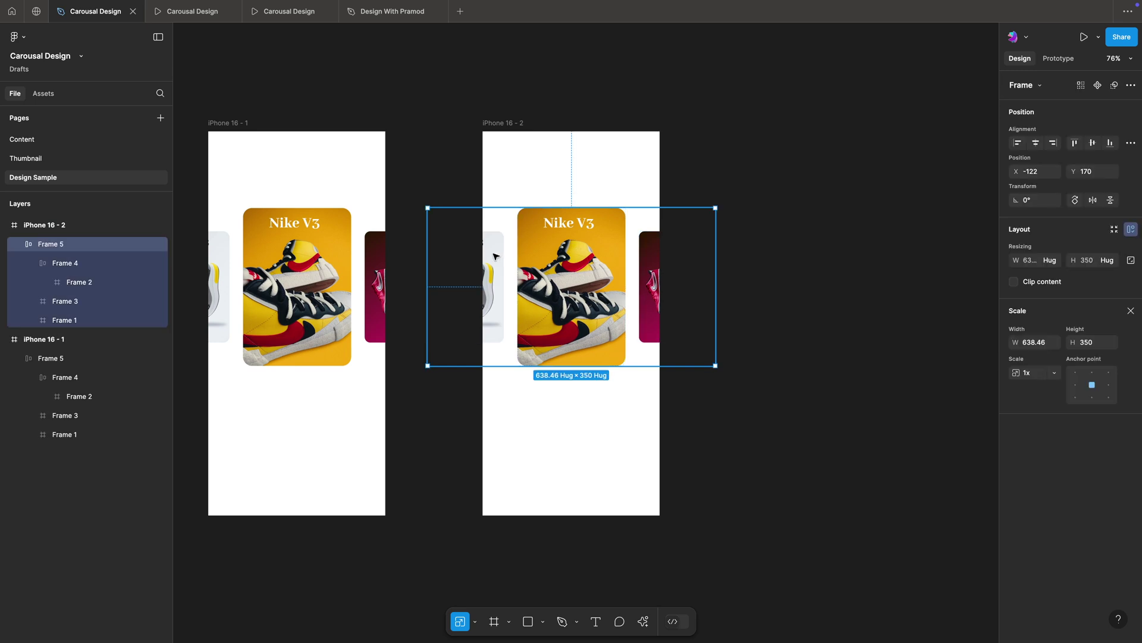
pyautogui.click(581, 246)
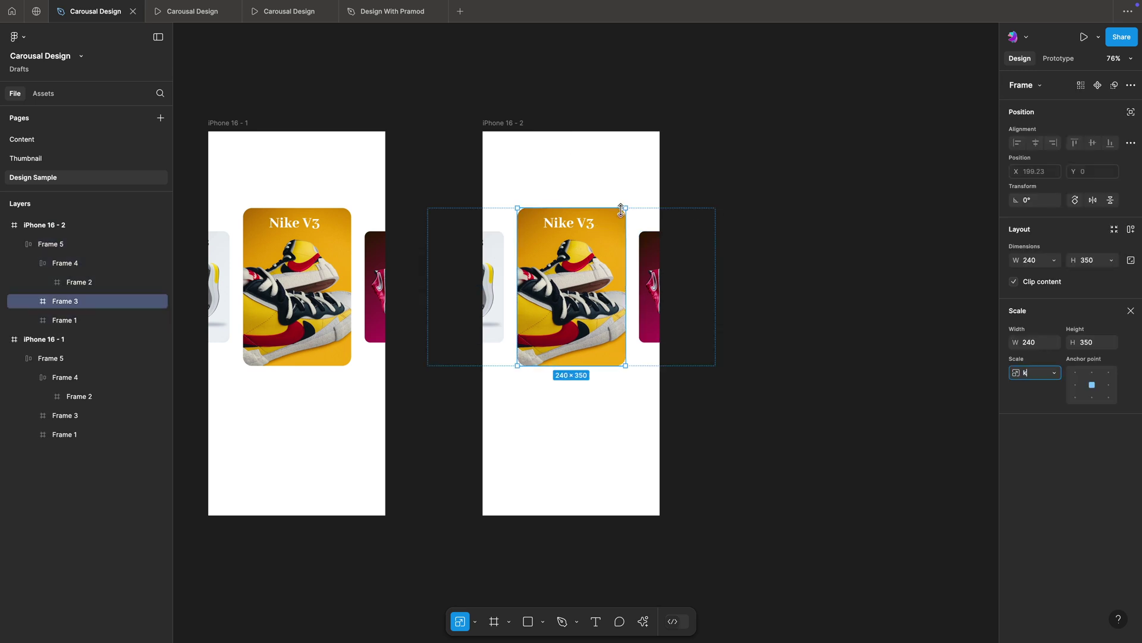
pyautogui.moveTo(625, 208); pyautogui.dragTo(610, 228)
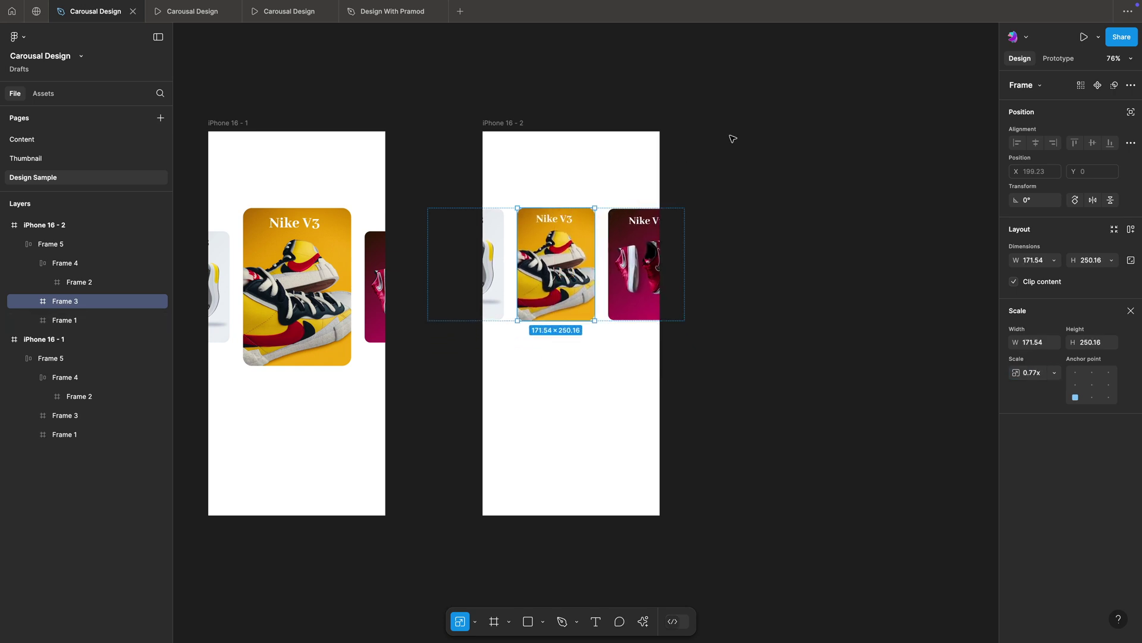
pyautogui.click(732, 137)
# Scale the Nike V1 card on the second phone screen up to about 249 × 363.
pyautogui.doubleClick(634, 229)
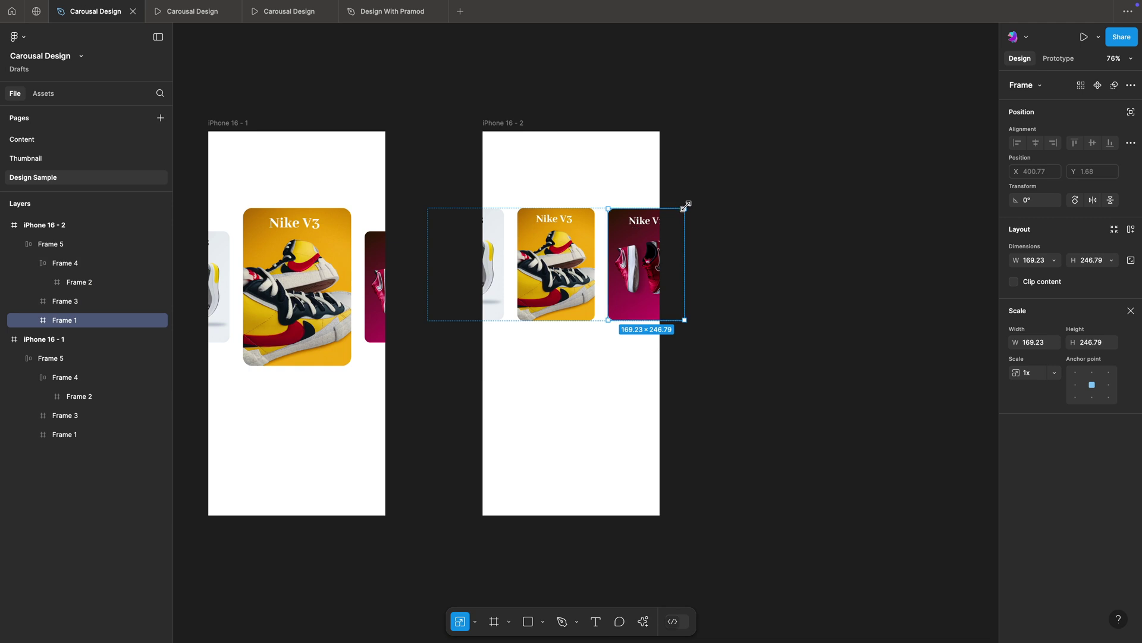
pyautogui.moveTo(689, 199); pyautogui.dragTo(703, 196)
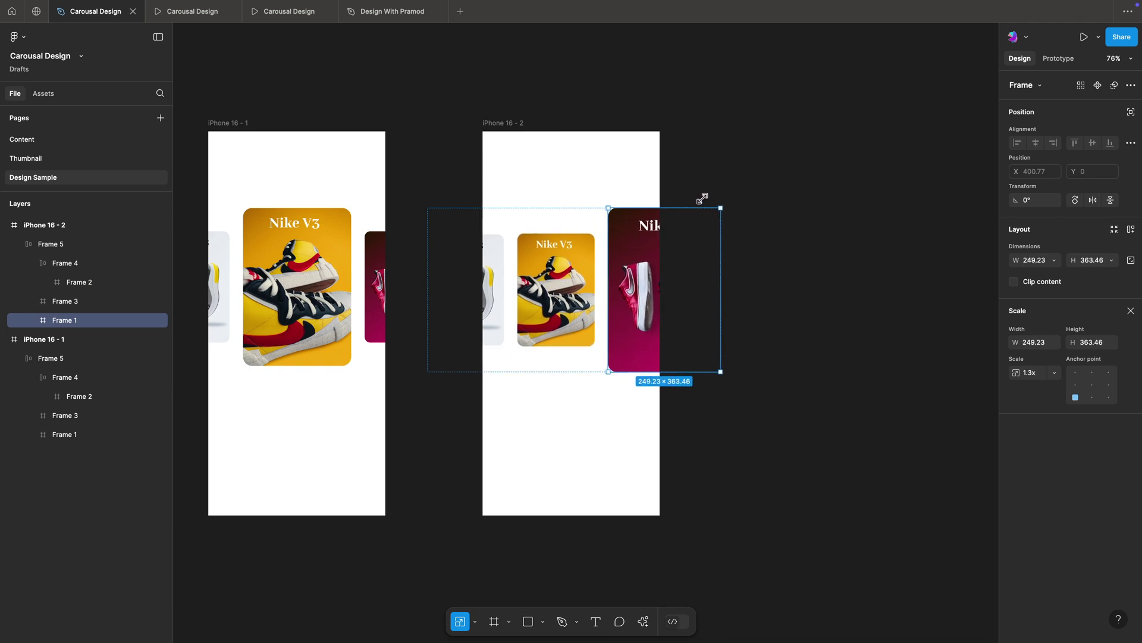
pyautogui.click(733, 171)
# Move the carousel row on the second phone screen to X -325, Y 158, centring the Nike V1 card on the screen.
pyautogui.moveTo(631, 244); pyautogui.dragTo(539, 254)
pyautogui.keyDown('shift'); pyautogui.click(323, 257); pyautogui.keyUp('shift')
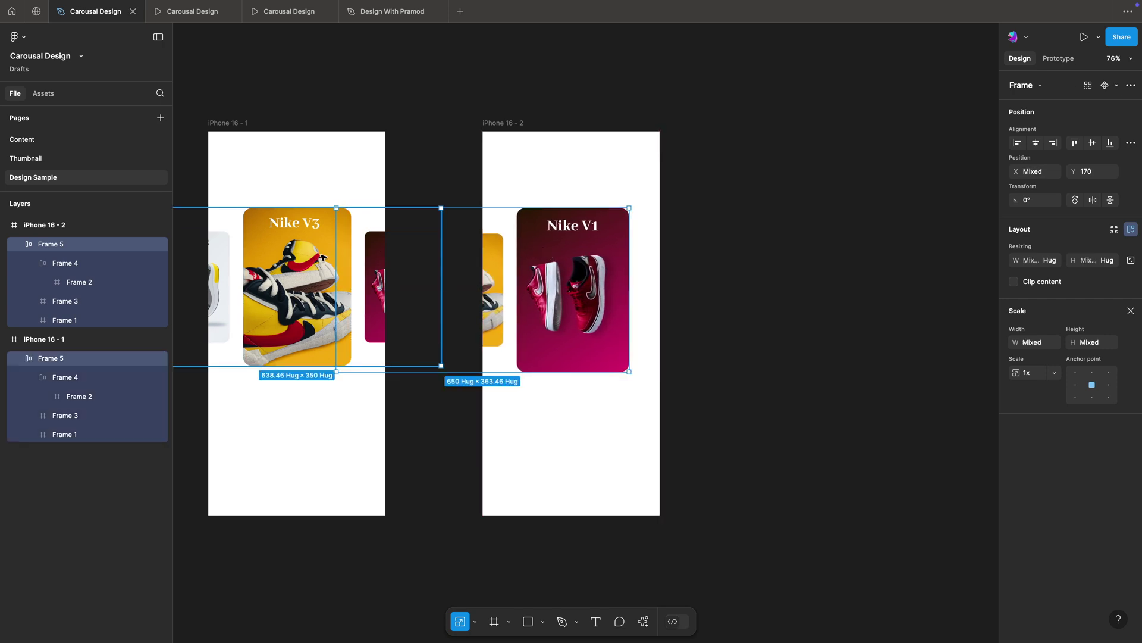
pyautogui.click(558, 97)
pyautogui.click(554, 254)
pyautogui.moveTo(554, 250); pyautogui.dragTo(554, 245)
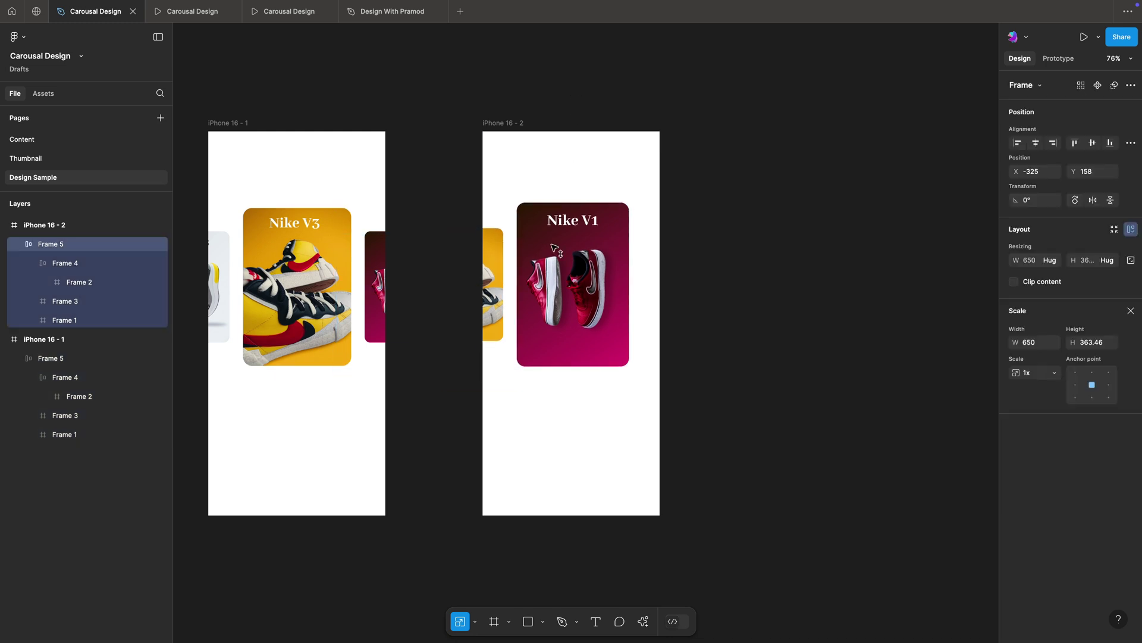
pyautogui.click(628, 97)
pyautogui.moveTo(459, 100); pyautogui.dragTo(520, 102)
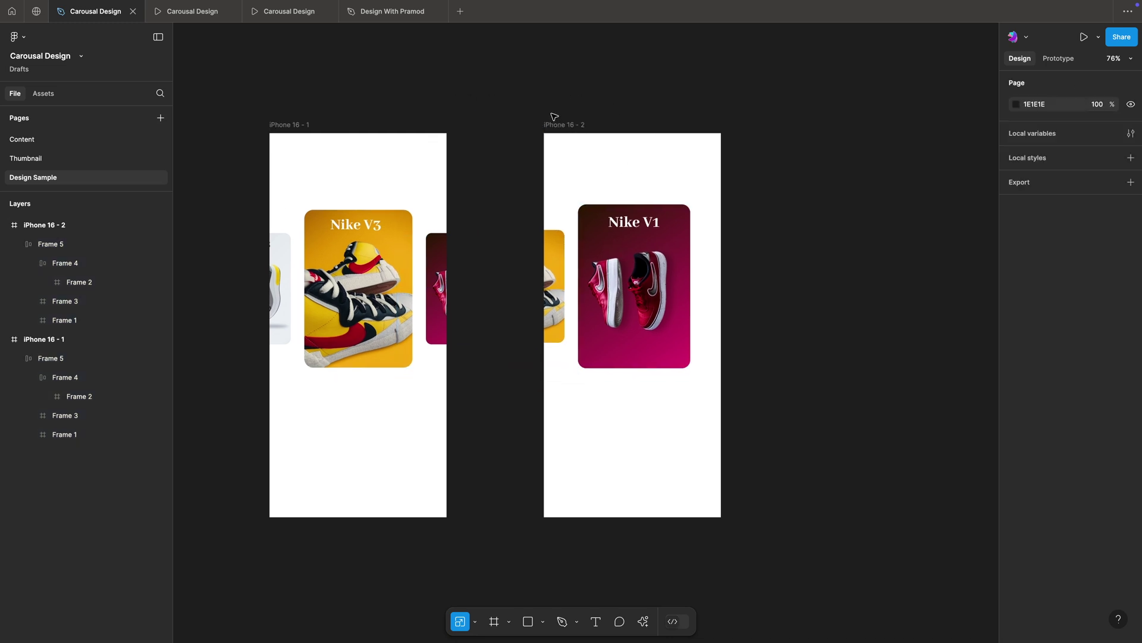
# Align the vertical centres of the carousel rows on the two phone screens.
pyautogui.click(589, 259)
pyautogui.keyDown('shift'); pyautogui.click(355, 257); pyautogui.keyUp('shift')
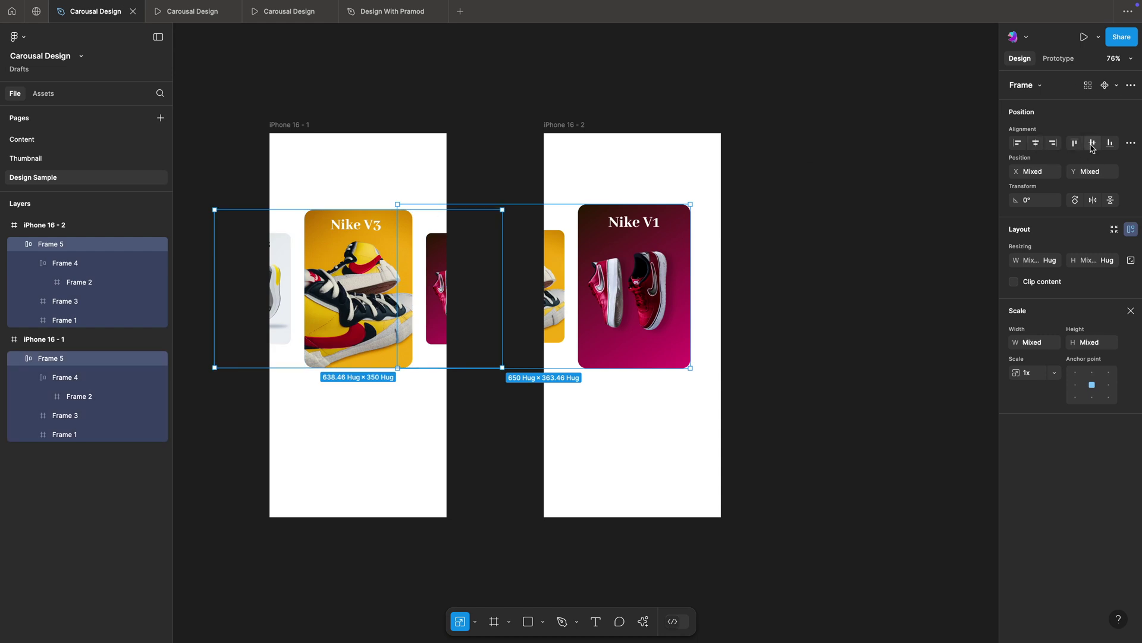
pyautogui.click(806, 140)
pyautogui.moveTo(796, 89); pyautogui.dragTo(750, 95)
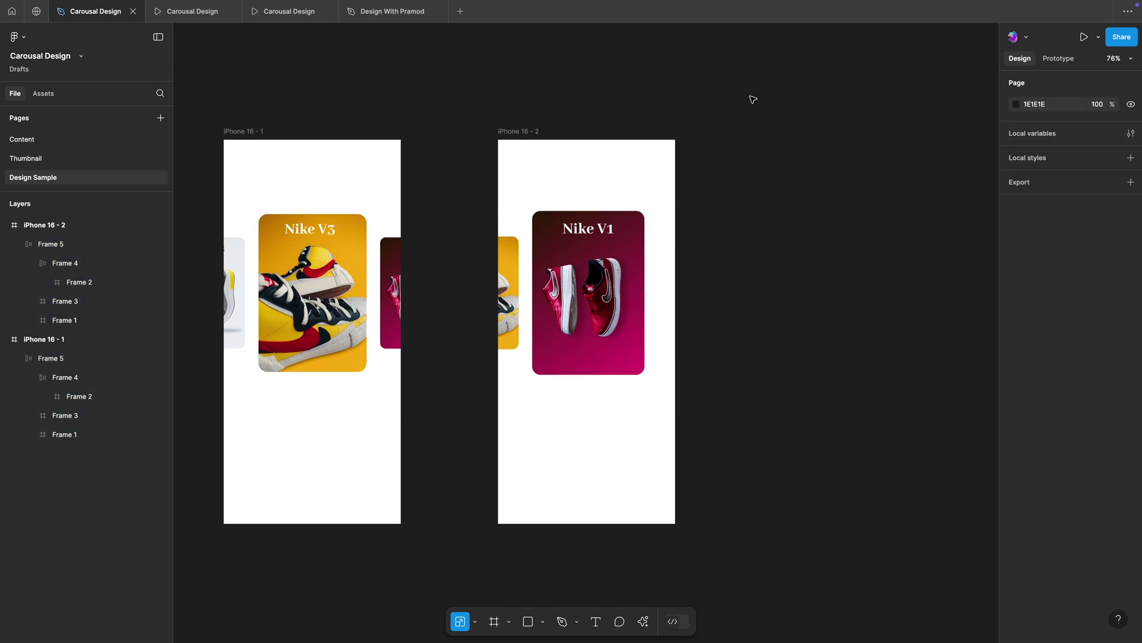
# Duplicate the Nike V1 phone screen beside itself and shift the original toward the Nike V3 screen to X 1397.
pyautogui.click(524, 131)
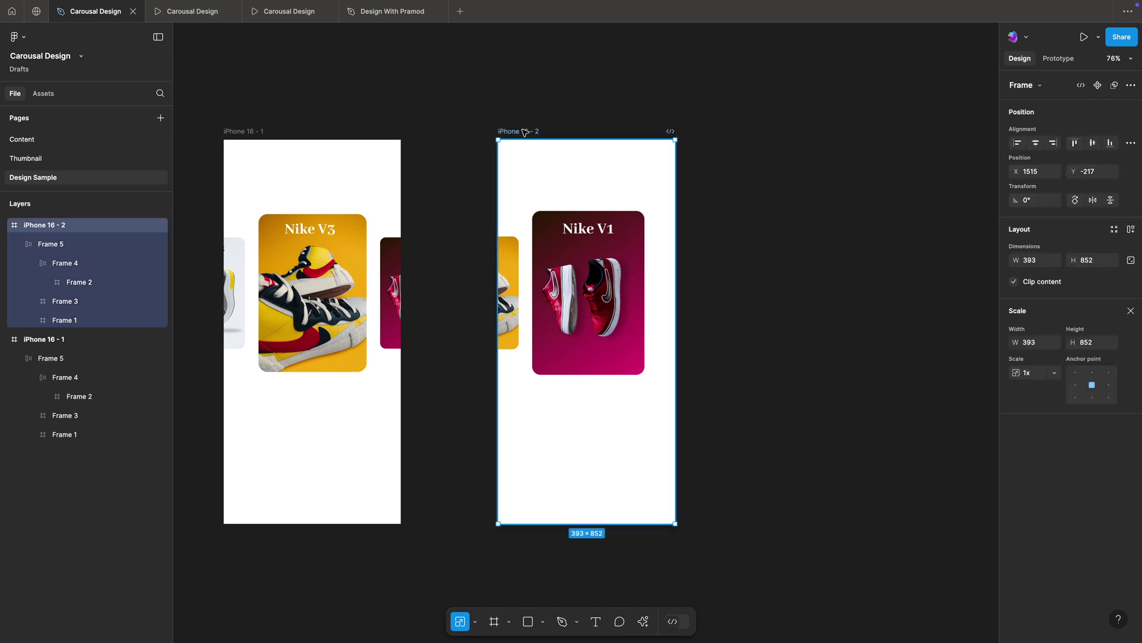
pyautogui.hotkey('ctrl', 'd')
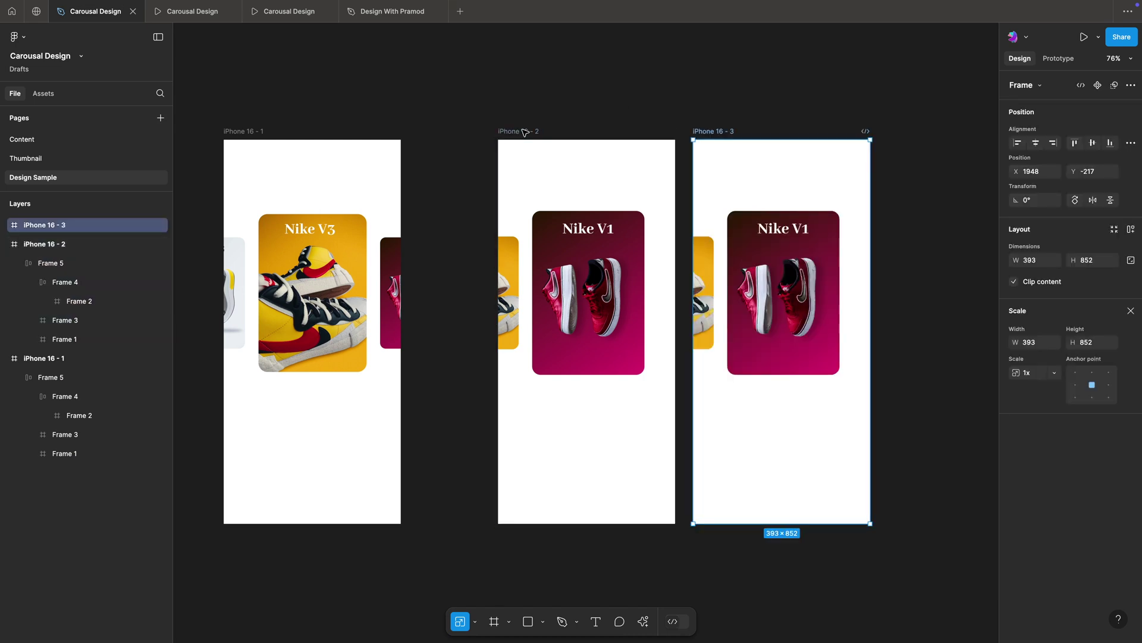
pyautogui.click(642, 104)
pyautogui.moveTo(525, 143); pyautogui.dragTo(478, 144)
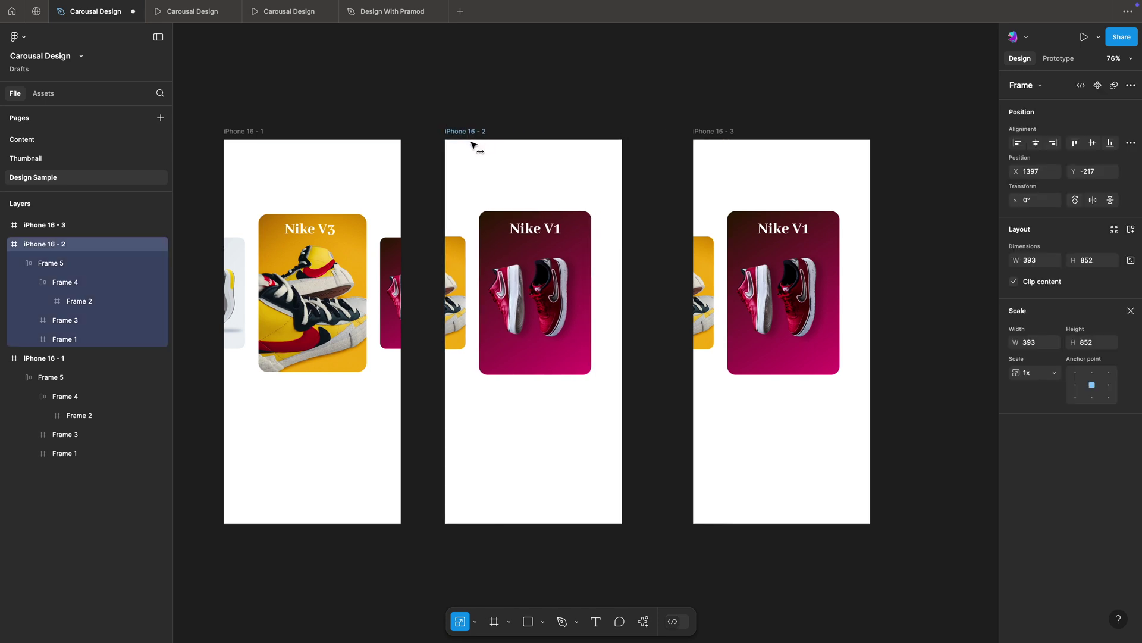
pyautogui.click(704, 91)
# Move the carousel row out of the third phone screen so that all its cards are exposed on the canvas.
pyautogui.hscroll(3, 599, 253)
pyautogui.click(599, 253)
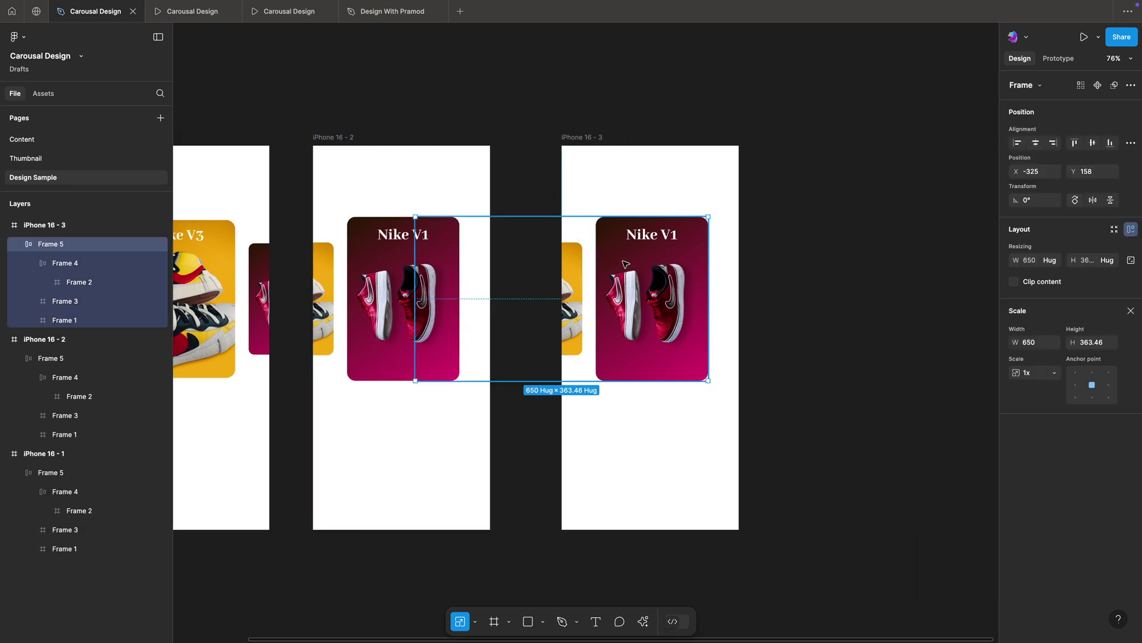
pyautogui.moveTo(599, 253); pyautogui.dragTo(849, 281)
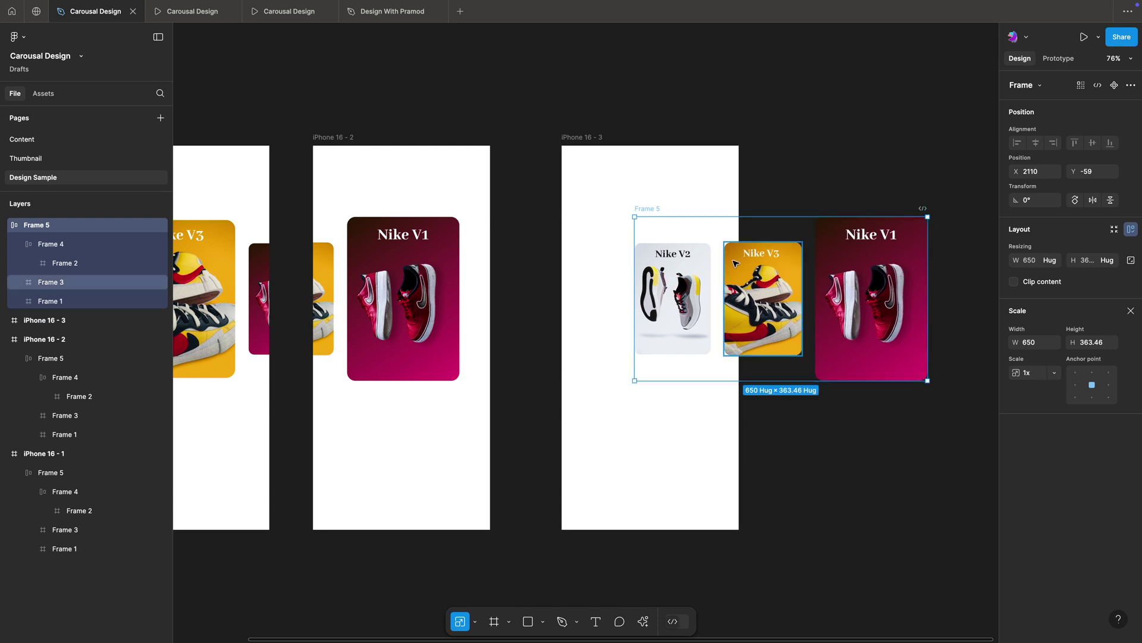
# Scale the Nike V2 card in the moved-out carousel row up to about 249 × 363.
pyautogui.click(680, 266)
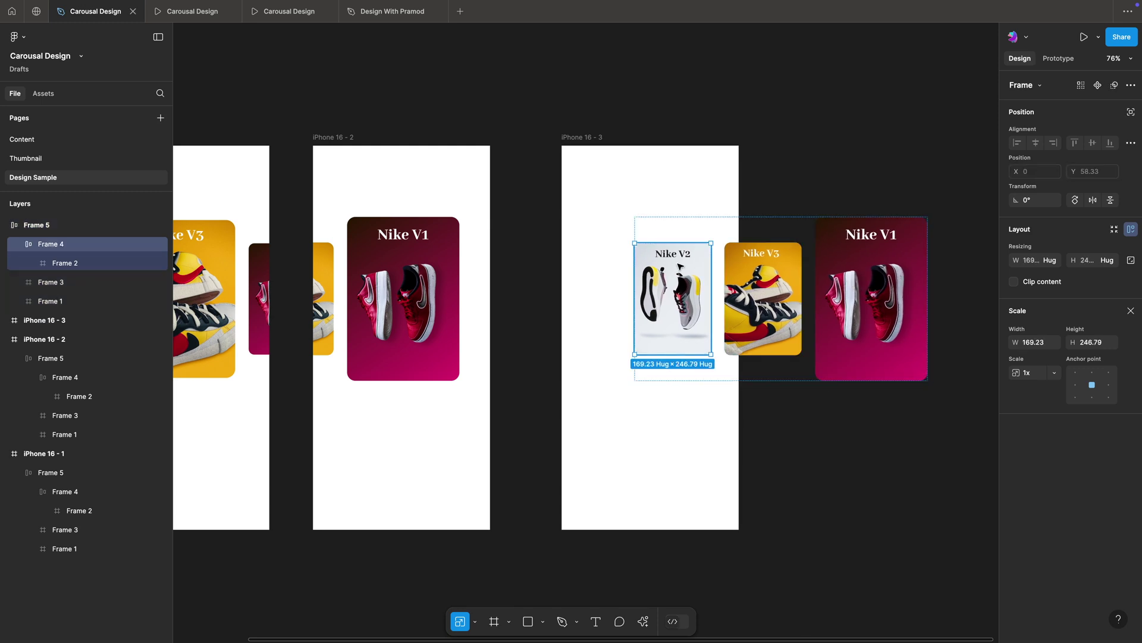
pyautogui.moveTo(634, 242); pyautogui.dragTo(615, 214)
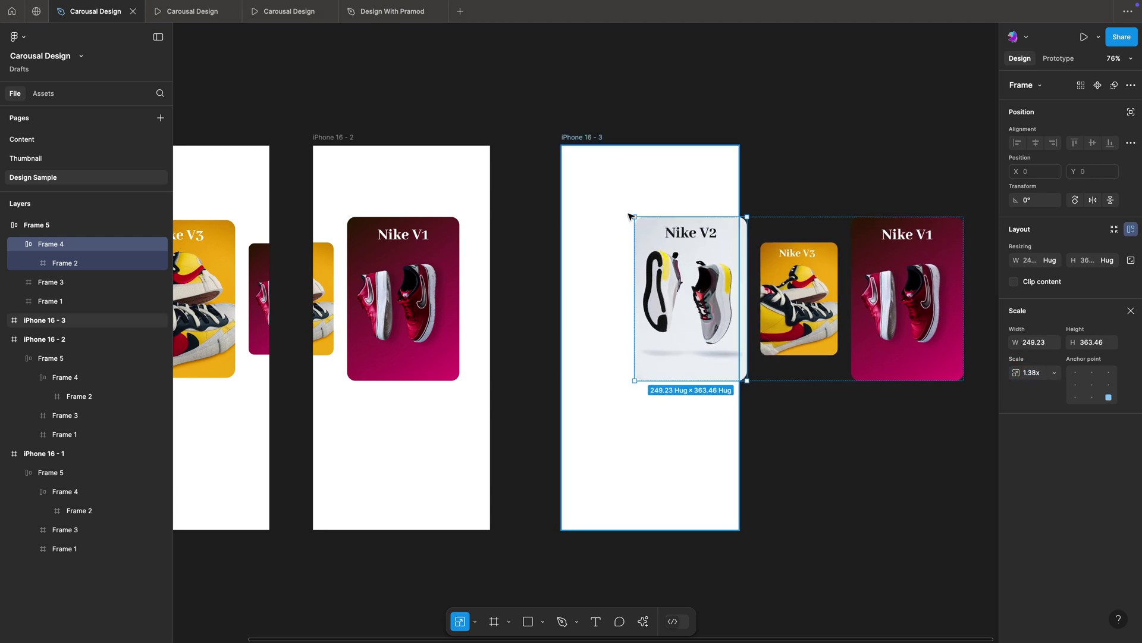
pyautogui.click(811, 178)
pyautogui.click(703, 250)
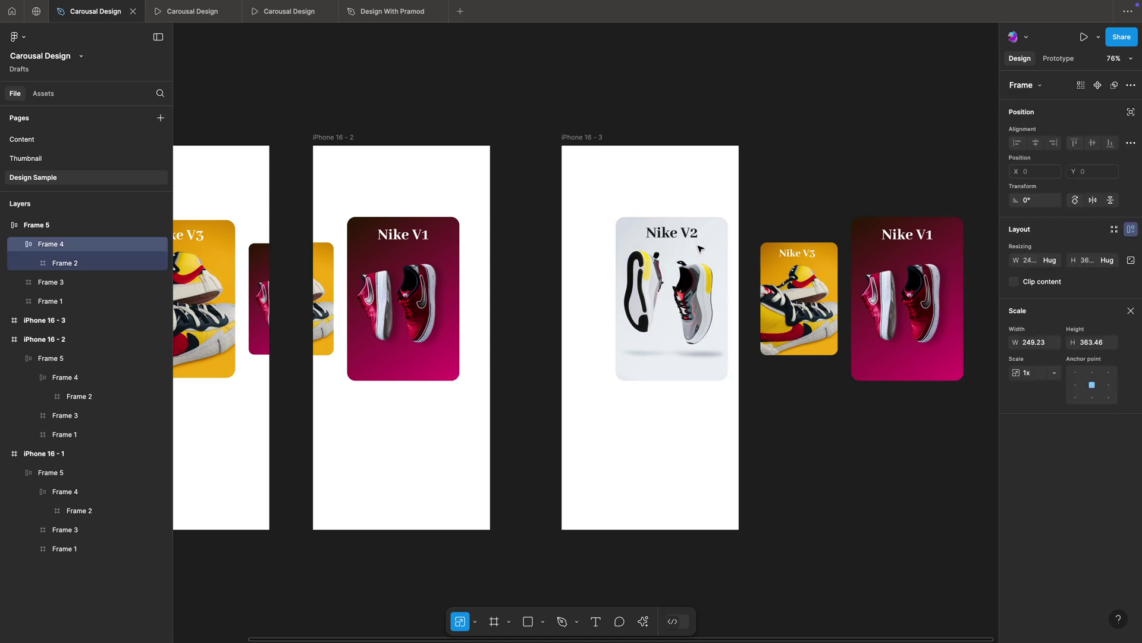
pyautogui.click(833, 181)
pyautogui.hotkey('ctrl', 'z')
pyautogui.click(833, 181)
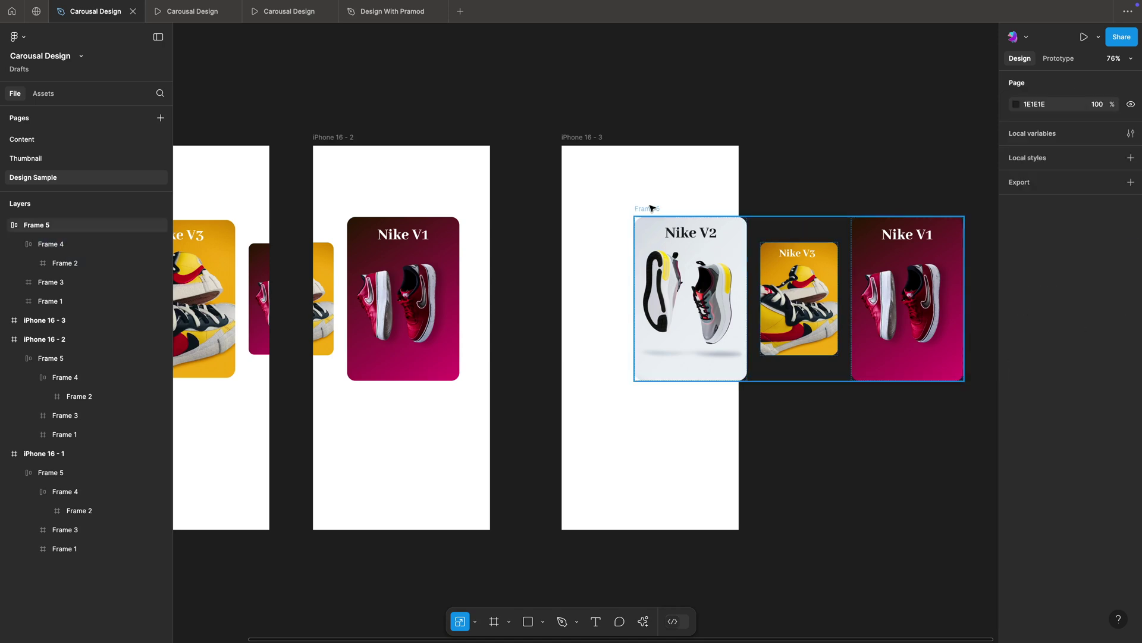
# Line the carousel row up with its Nike V2 card centred over the third phone screen and place it inside that frame at X 74, Y 158.
pyautogui.click(655, 209)
pyautogui.moveTo(654, 210); pyautogui.dragTo(614, 211)
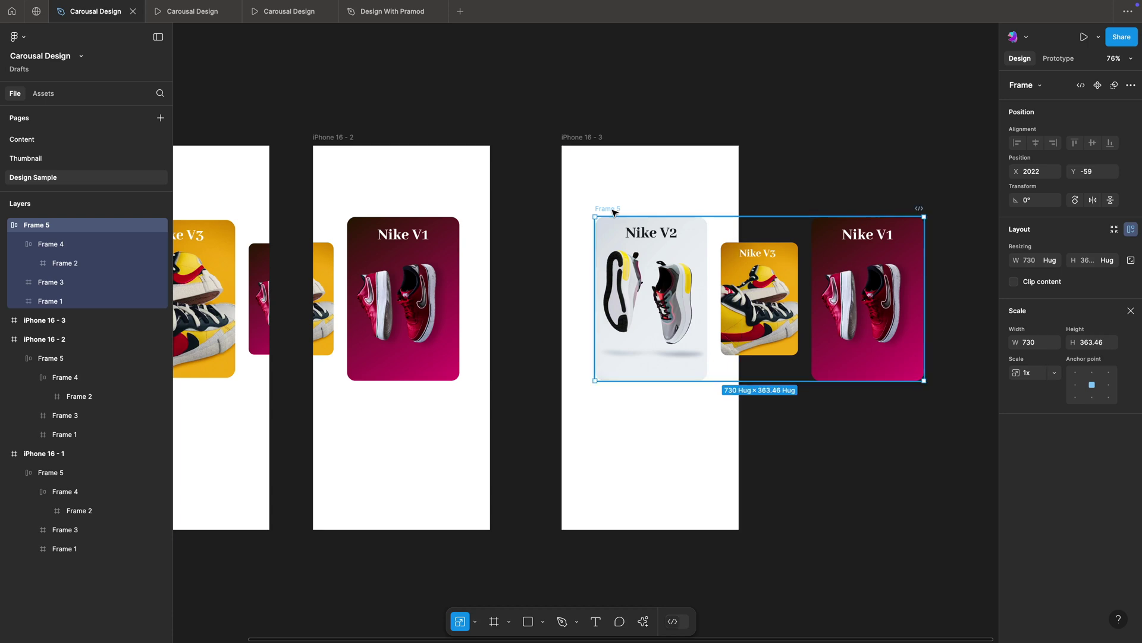
pyautogui.press('Delete')
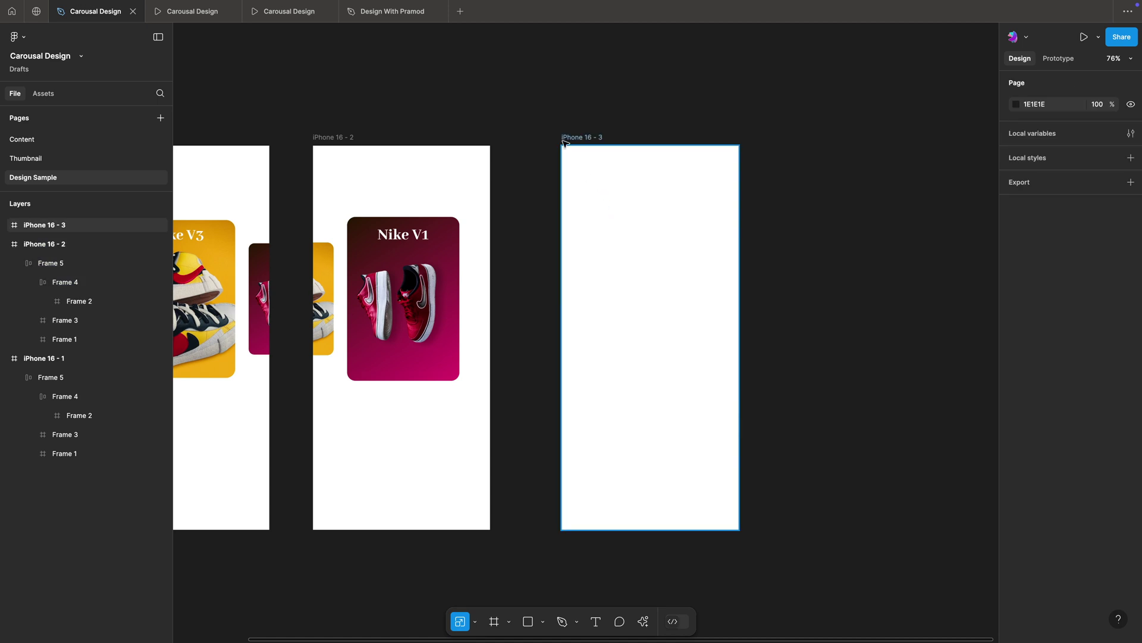
pyautogui.click(568, 139)
pyautogui.hotkey('ctrl', 'v')
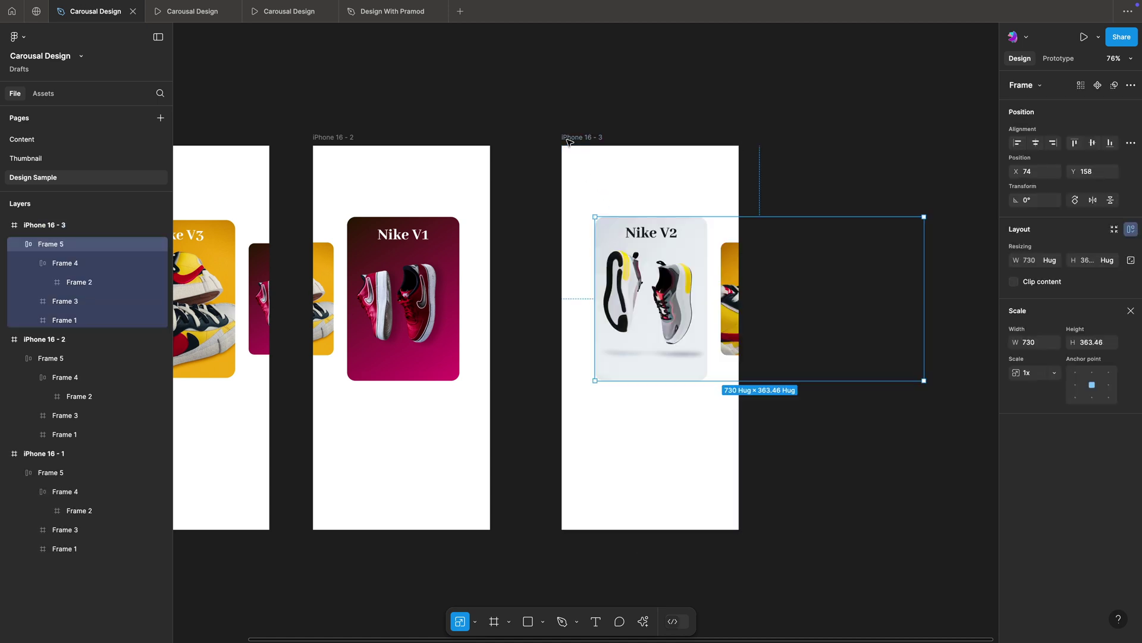
pyautogui.click(648, 87)
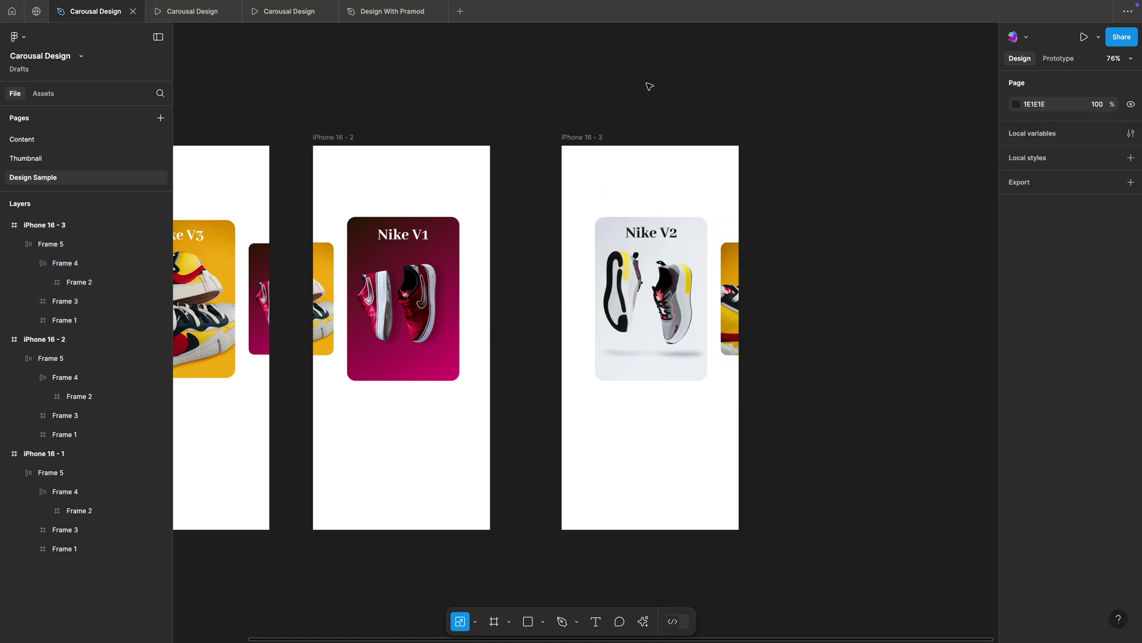
# Move the Nike V2 phone screen in front of the Nike V3 screen so that it comes first in the row.
pyautogui.moveTo(724, 92); pyautogui.dragTo(651, 105)
pyautogui.scroll(-3, 529, 110)
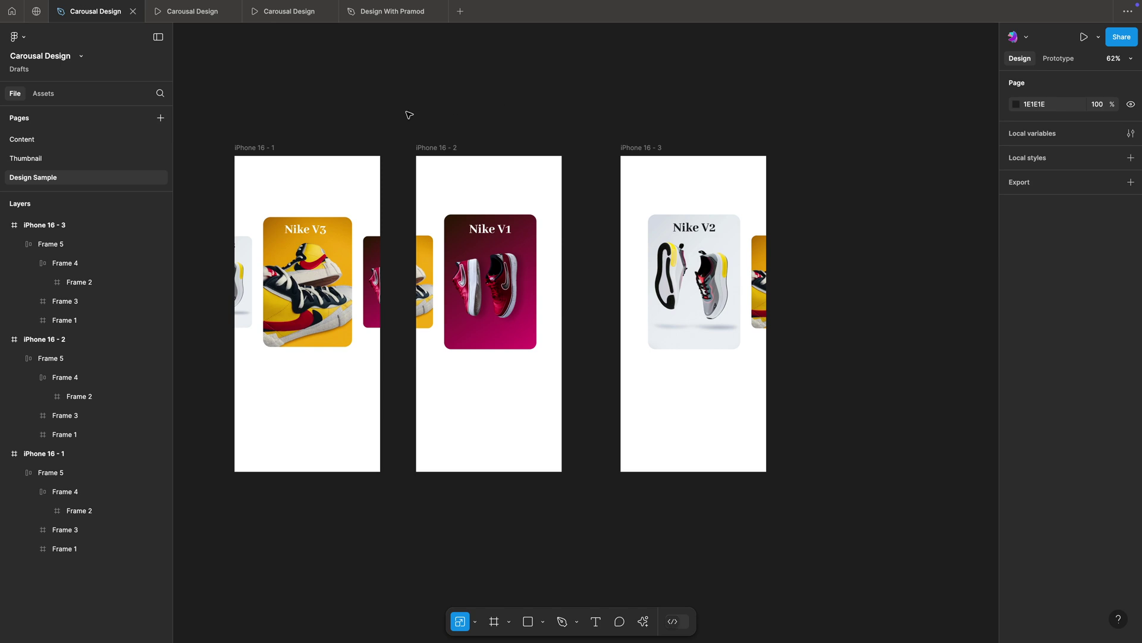
pyautogui.hscroll(-5, 408, 112)
pyautogui.moveTo(806, 149); pyautogui.dragTo(233, 149)
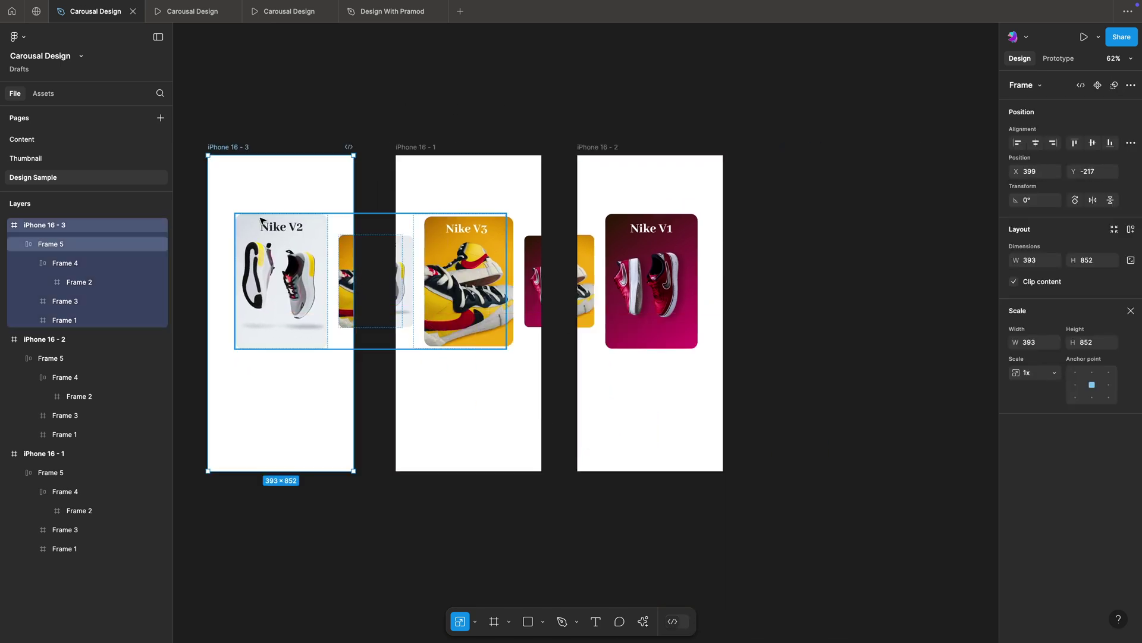
pyautogui.click(420, 122)
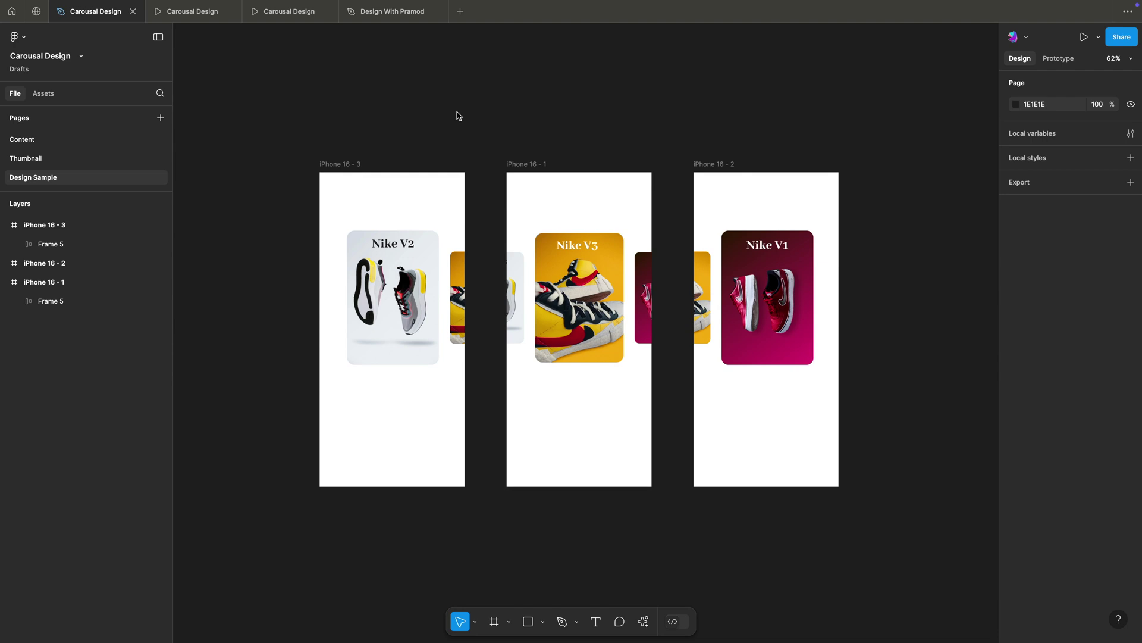
# Draw a placeholder bar of about 253 × 34 above the Nike V2 card and set its corner radius to 20.
pyautogui.press('r')
pyautogui.moveTo(346, 189); pyautogui.dragTo(438, 201)
pyautogui.click(408, 120)
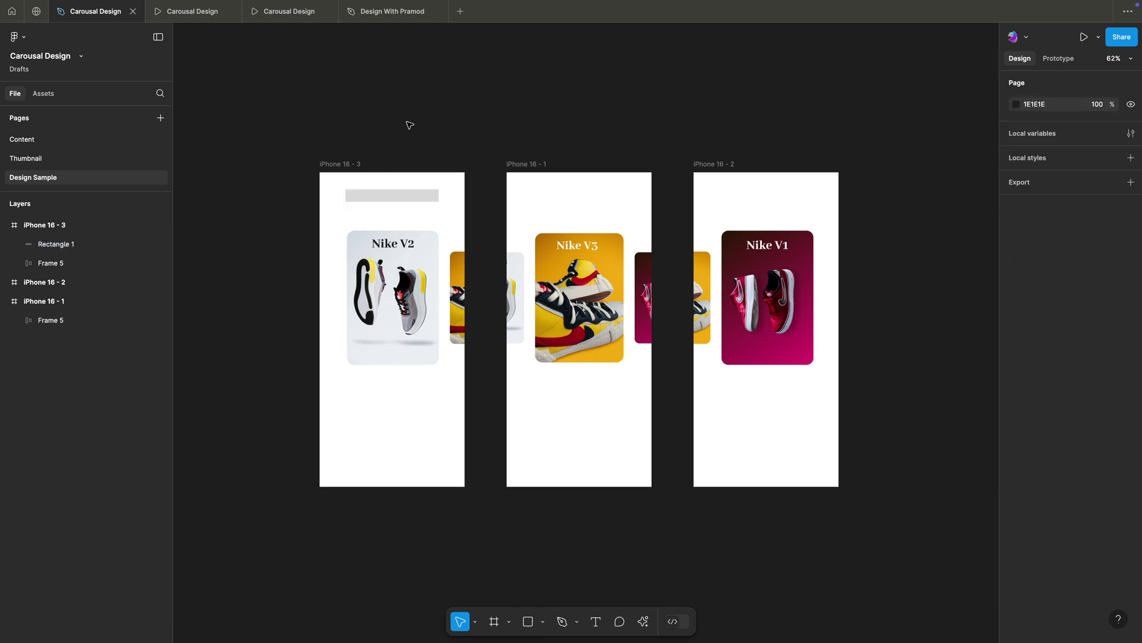
pyautogui.click(391, 188)
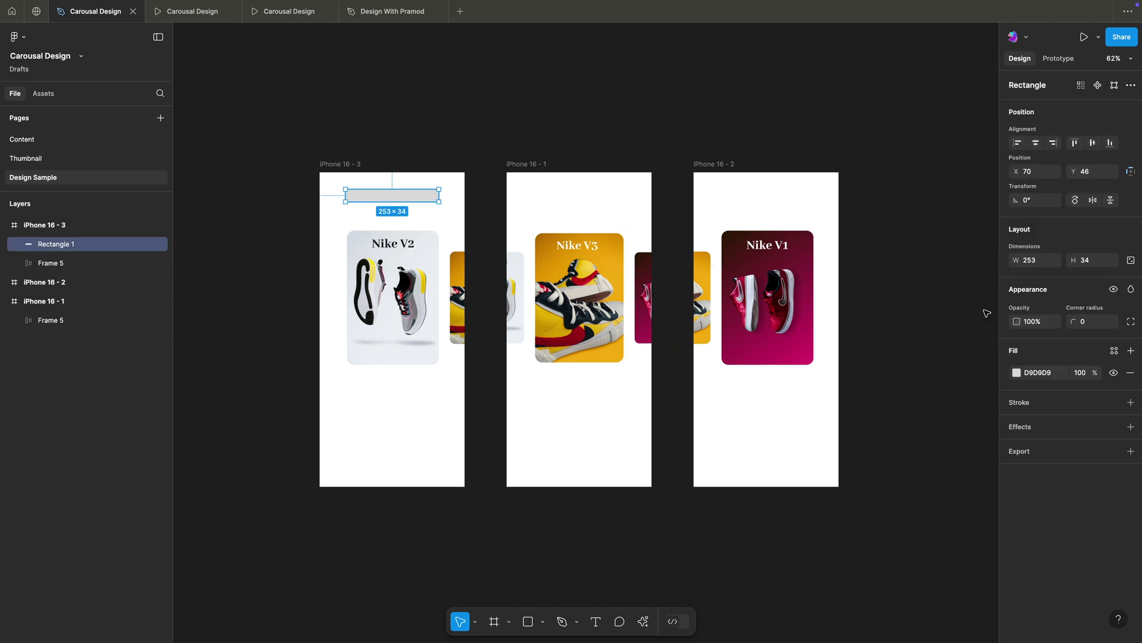
pyautogui.click(1093, 327)
pyautogui.press('Return')
pyautogui.click(570, 111)
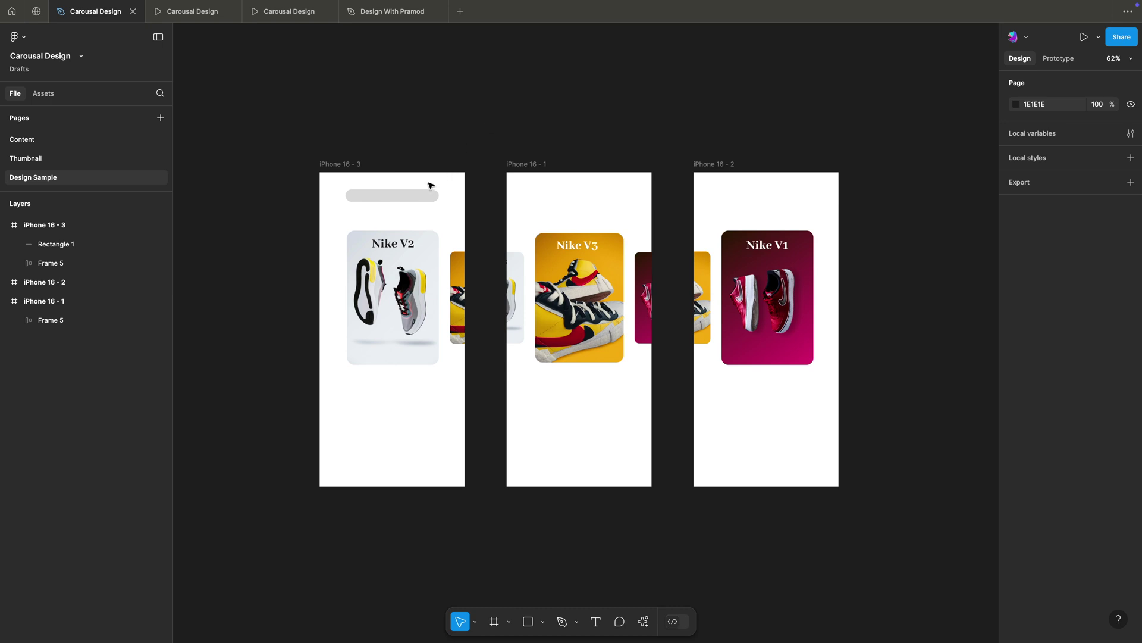
# Duplicate the placeholder bar and shrink the copy to about 116 × 20, left-aligned just beneath the original.
pyautogui.click(428, 193)
pyautogui.hotkey('ctrl', 'd')
pyautogui.moveTo(415, 194); pyautogui.dragTo(390, 210)
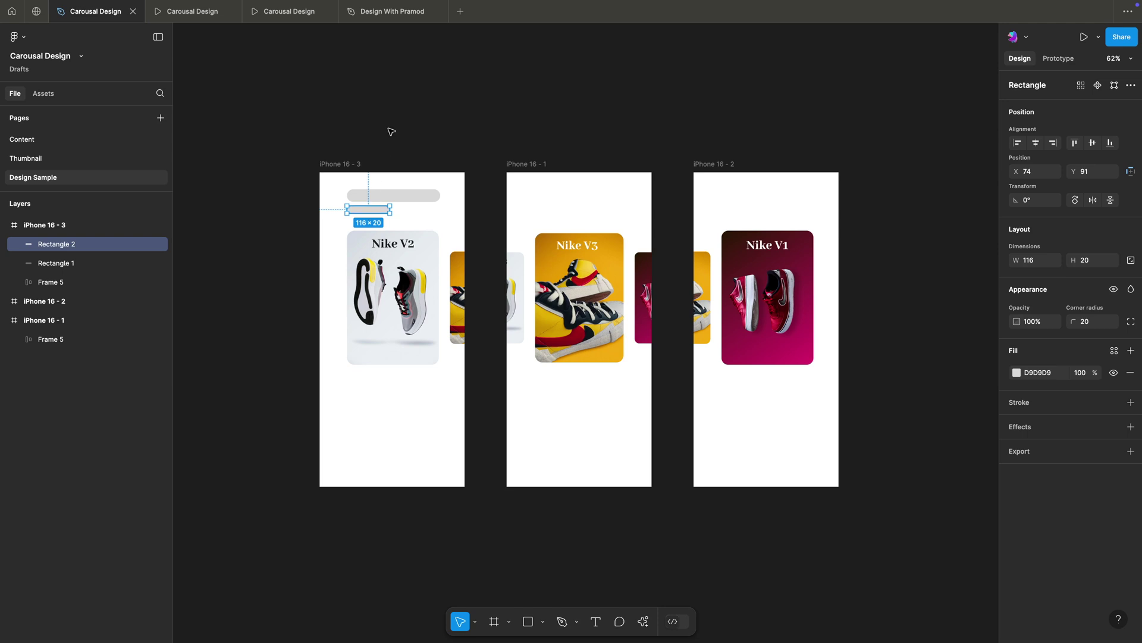
pyautogui.click(392, 132)
# Copy both placeholder bars onto the Nike V3 and Nike V1 phone screens.
pyautogui.click(380, 195)
pyautogui.keyDown('shift'); pyautogui.click(374, 210); pyautogui.keyUp('shift')
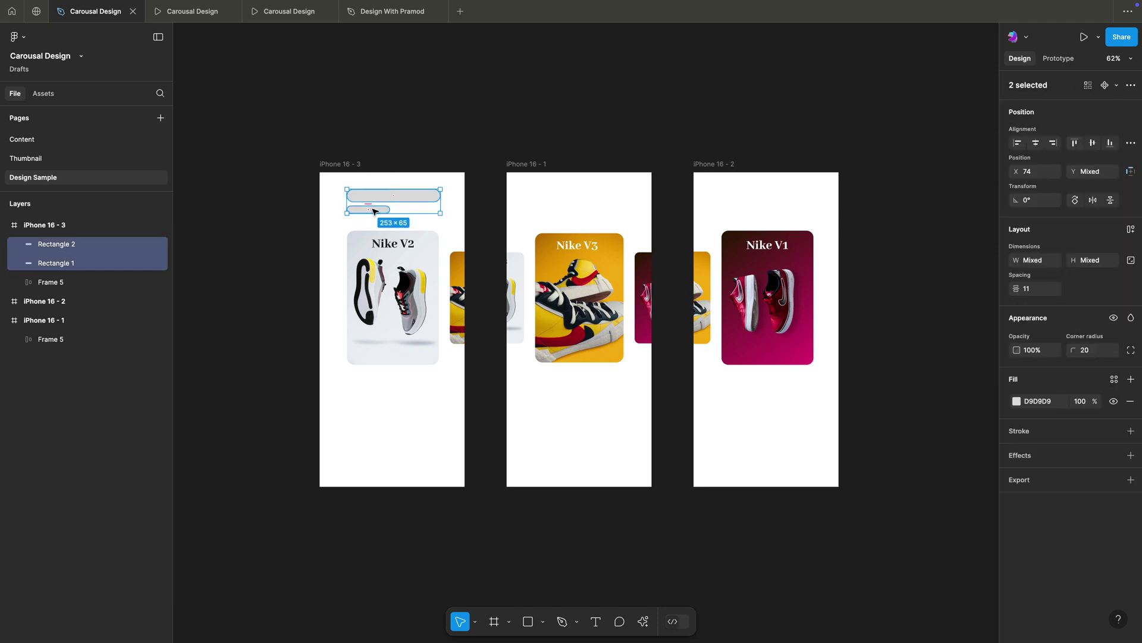
pyautogui.click(532, 164)
pyautogui.hotkey('ctrl', 'v')
pyautogui.click(542, 123)
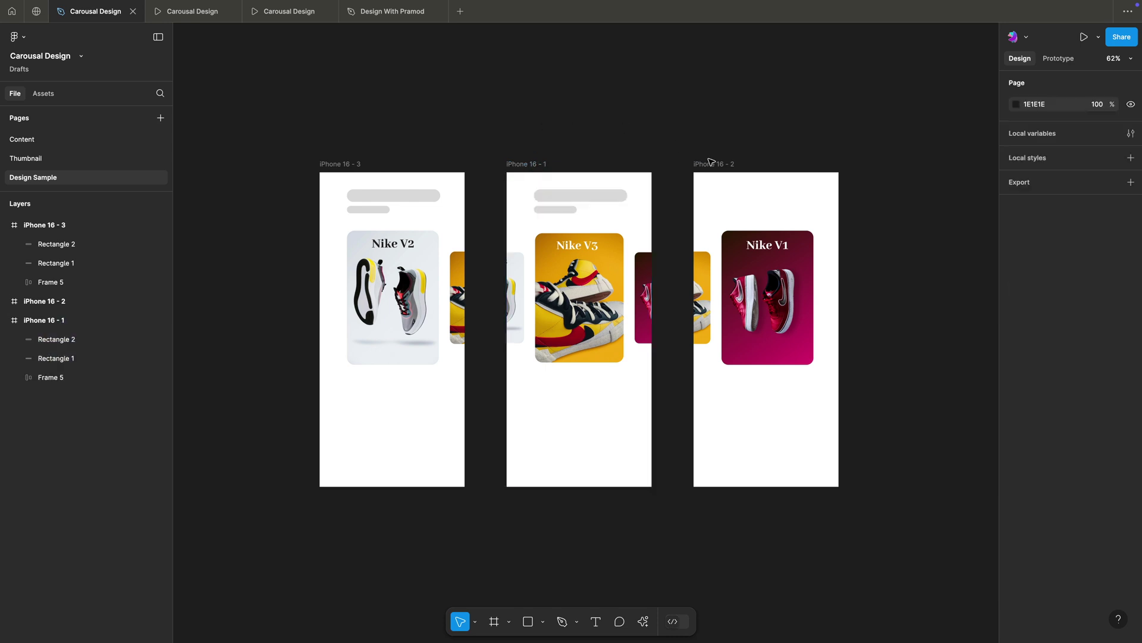
pyautogui.click(700, 165)
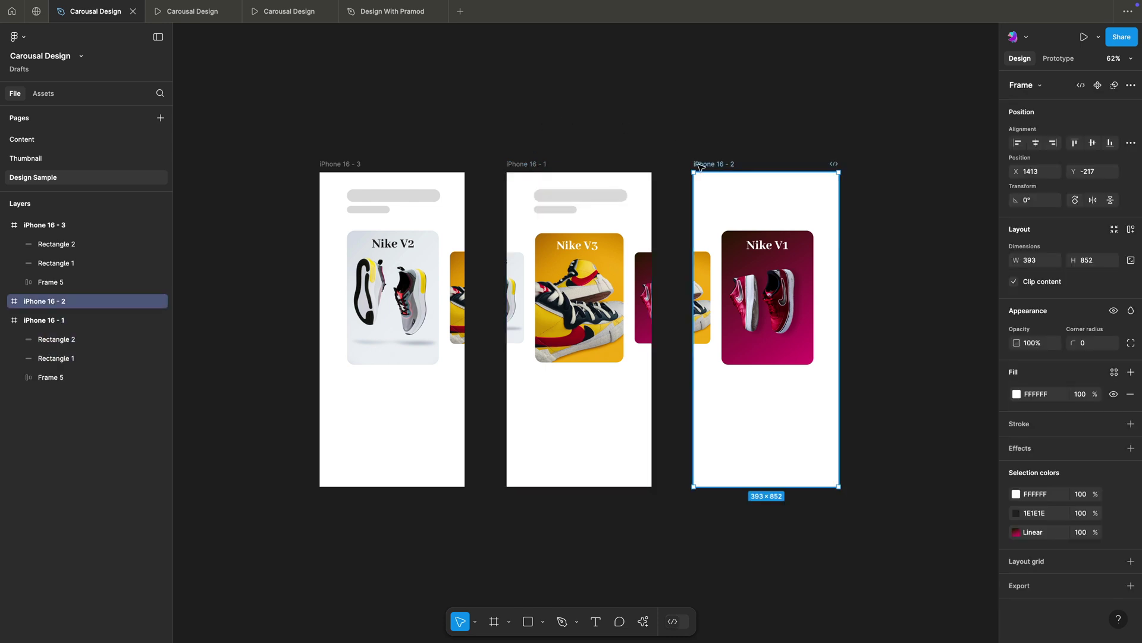
pyautogui.hotkey('ctrl', 'v')
pyautogui.click(706, 115)
# Draw a small square below the Nike V2 card and set its size to 20 × 20.
pyautogui.scroll(3, 256, 183)
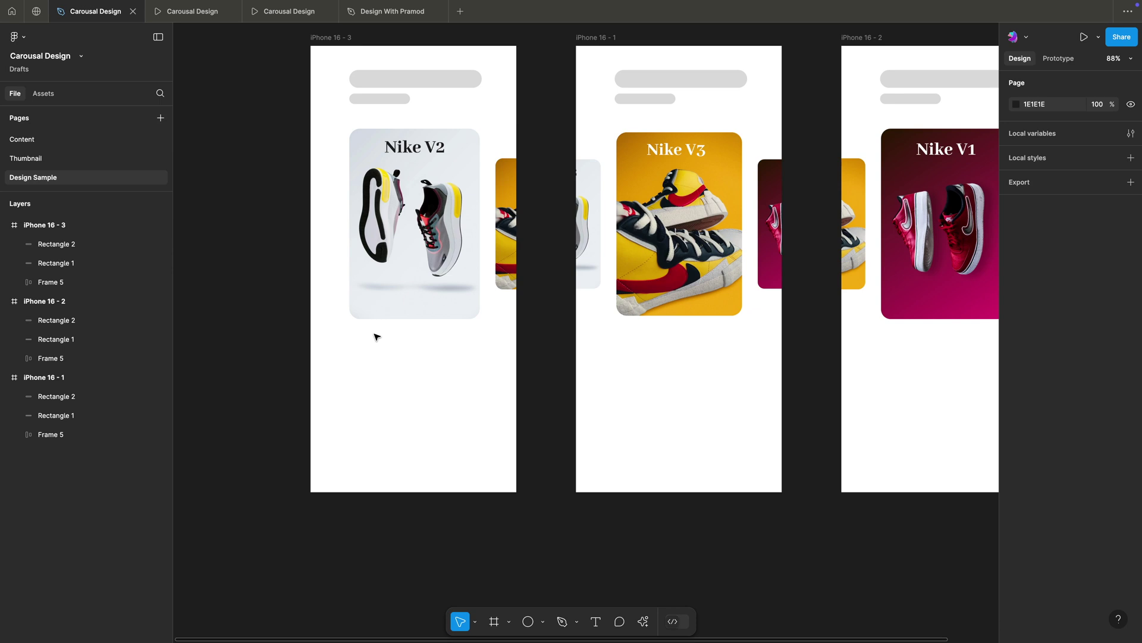
pyautogui.press('r')
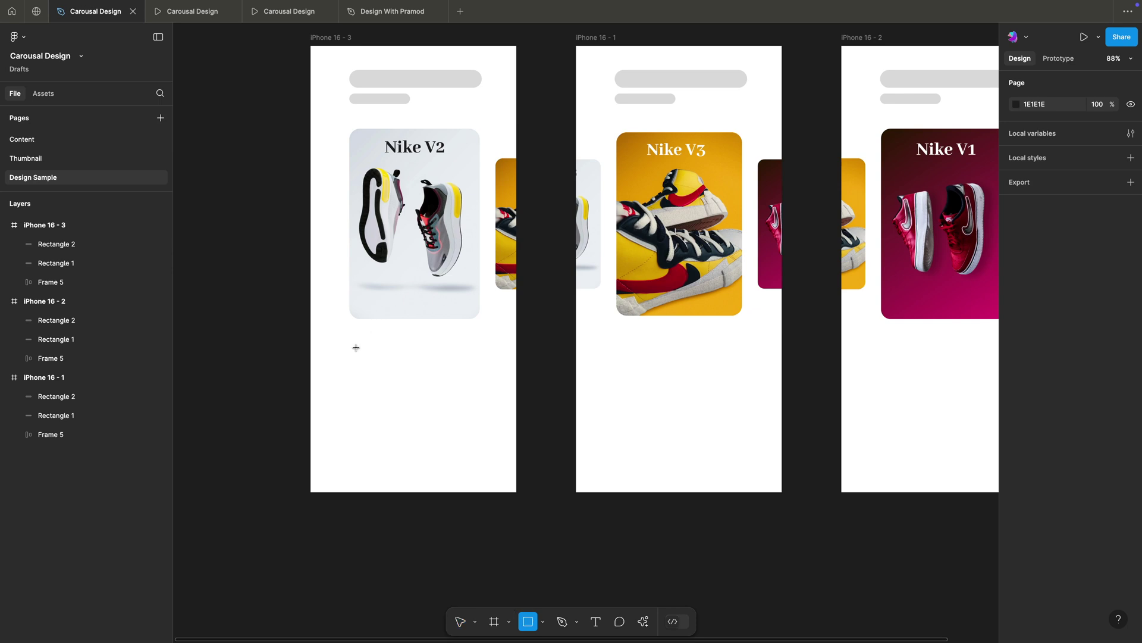
pyautogui.moveTo(359, 340); pyautogui.dragTo(369, 350)
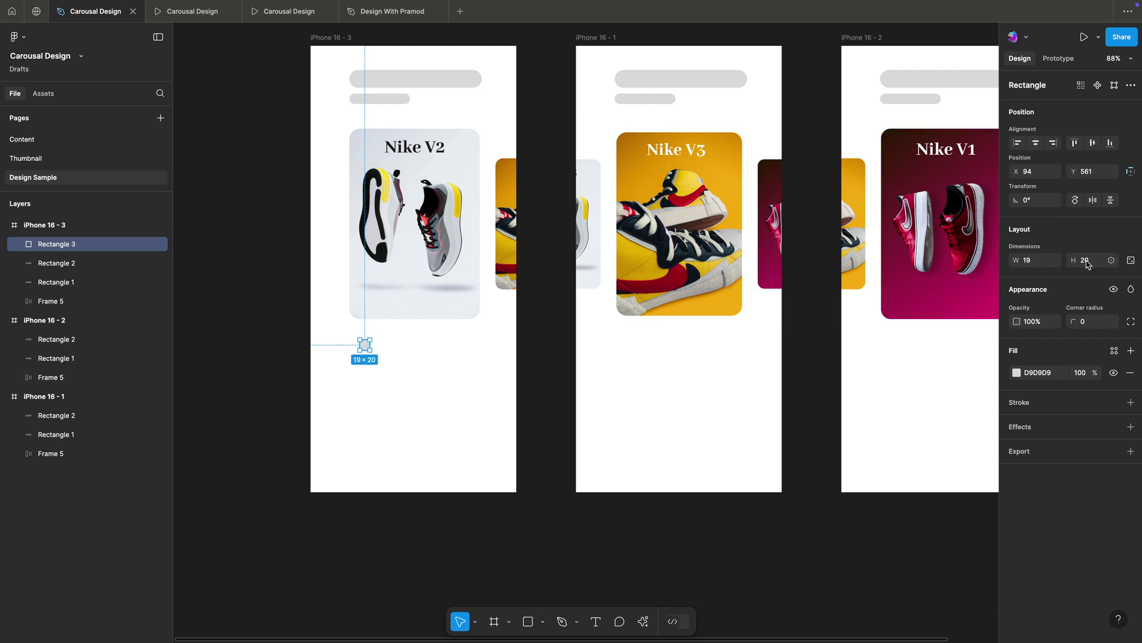
pyautogui.click(1131, 261)
pyautogui.write('20')
pyautogui.click(1131, 260)
pyautogui.click(332, 505)
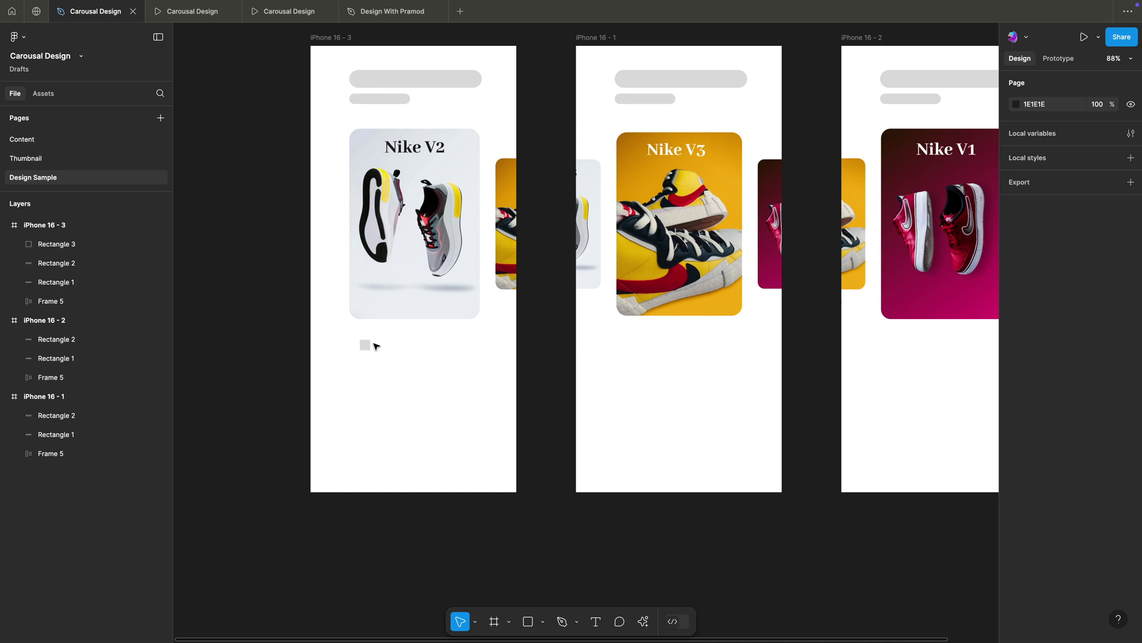
# Duplicate the small square twice to form a horizontal row of three with a spacing of 17.
pyautogui.click(369, 346)
pyautogui.hotkey('ctrl', 'd')
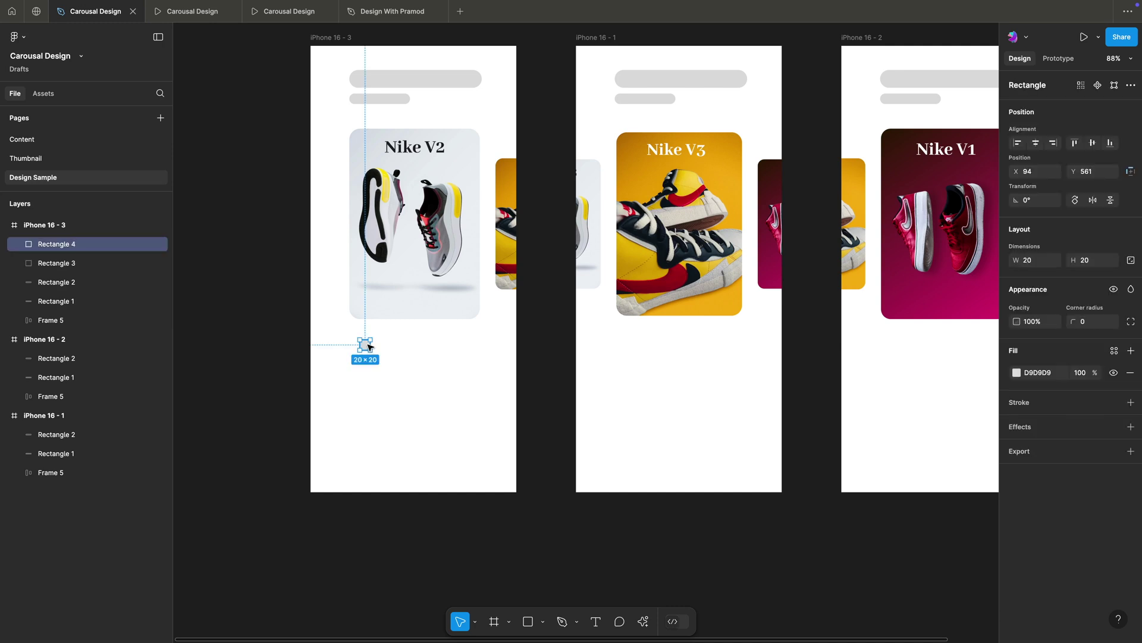
pyautogui.moveTo(382, 348); pyautogui.dragTo(387, 350)
pyautogui.hotkey('ctrl', 'd')
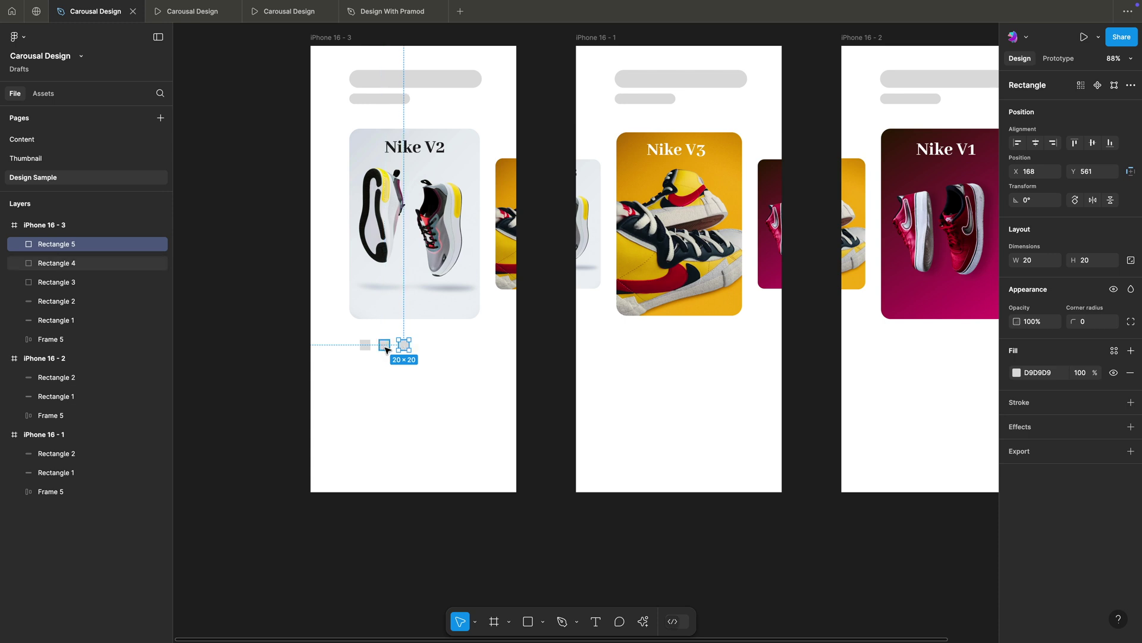
pyautogui.keyDown('shift'); pyautogui.click(384, 348); pyautogui.keyUp('shift')
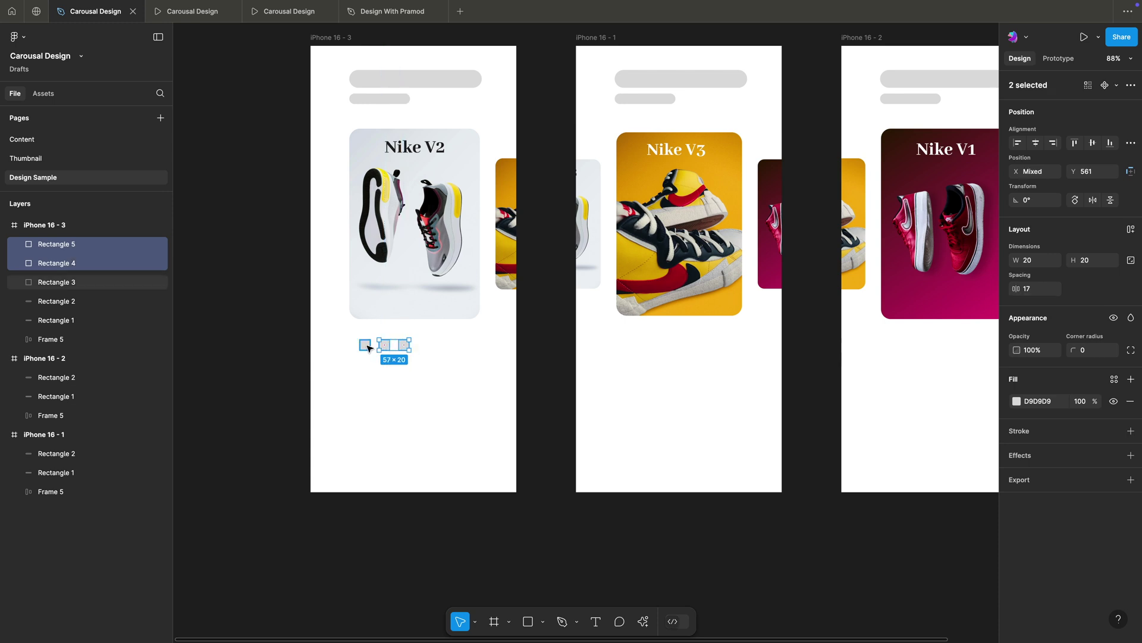
# Round all three small squares below the Nike V2 card with a corner radius of 20.
pyautogui.keyDown('shift'); pyautogui.click(366, 345); pyautogui.keyUp('shift')
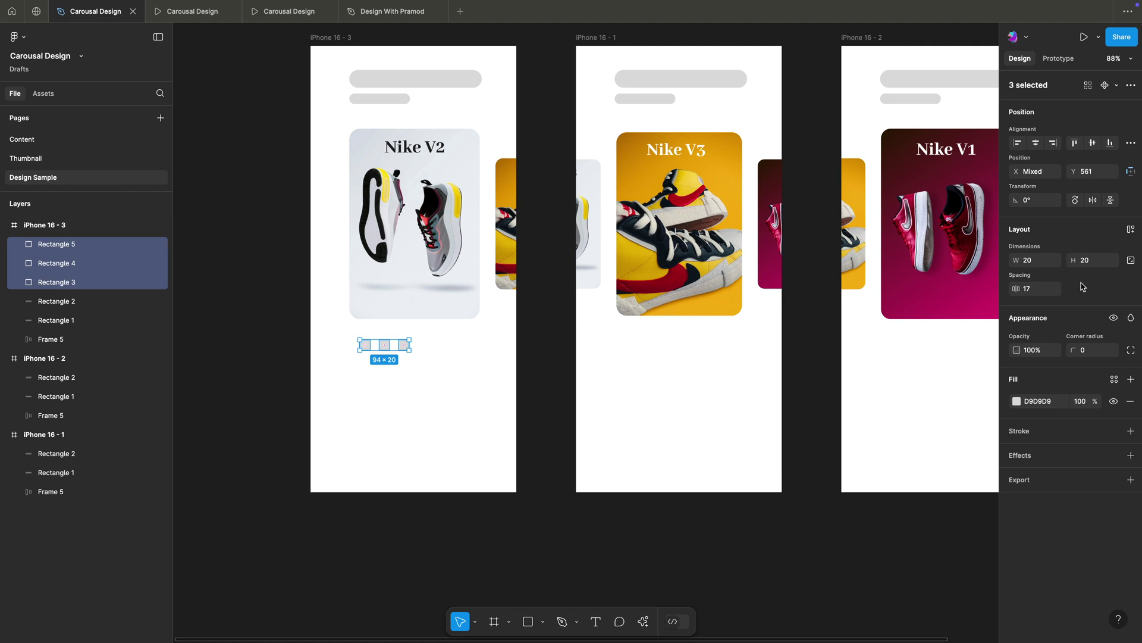
pyautogui.click(1091, 357)
pyautogui.write('20')
pyautogui.press('Return')
pyautogui.click(274, 329)
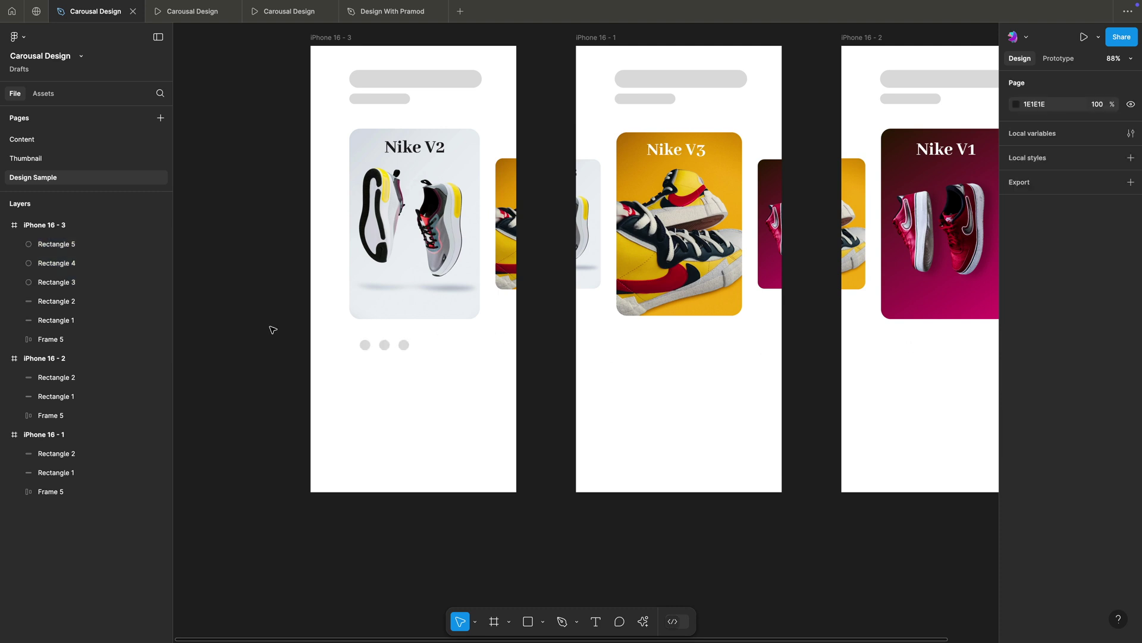
# Widen the first indicator dot below Nike V2 to 37 × 20 and shift the other two dots right to clear it.
pyautogui.click(366, 345)
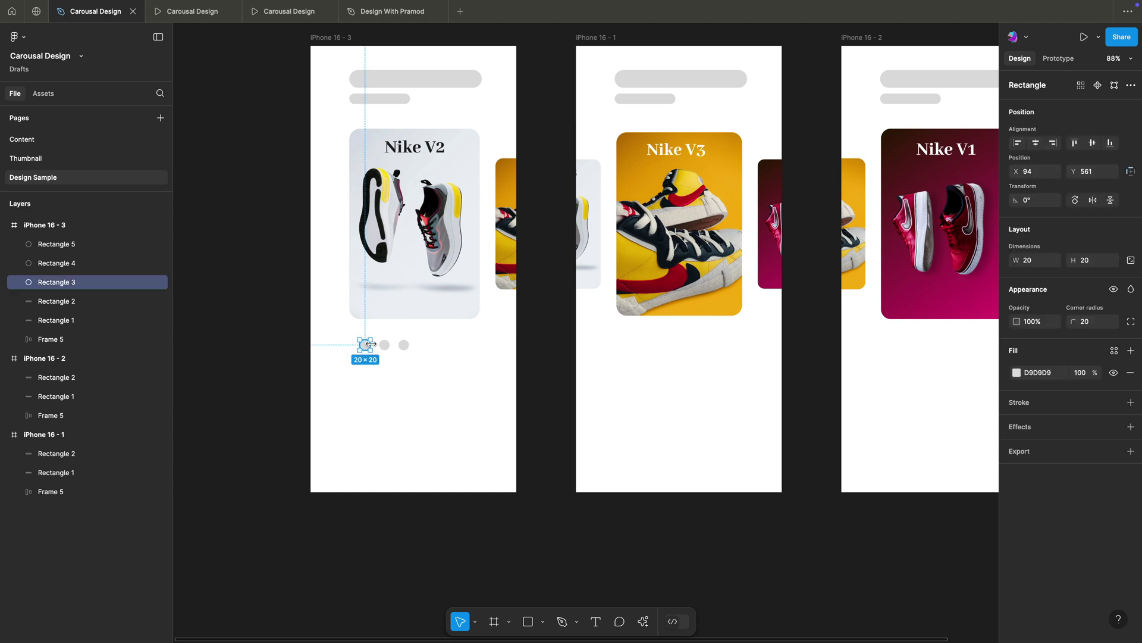
pyautogui.moveTo(371, 344); pyautogui.dragTo(378, 345)
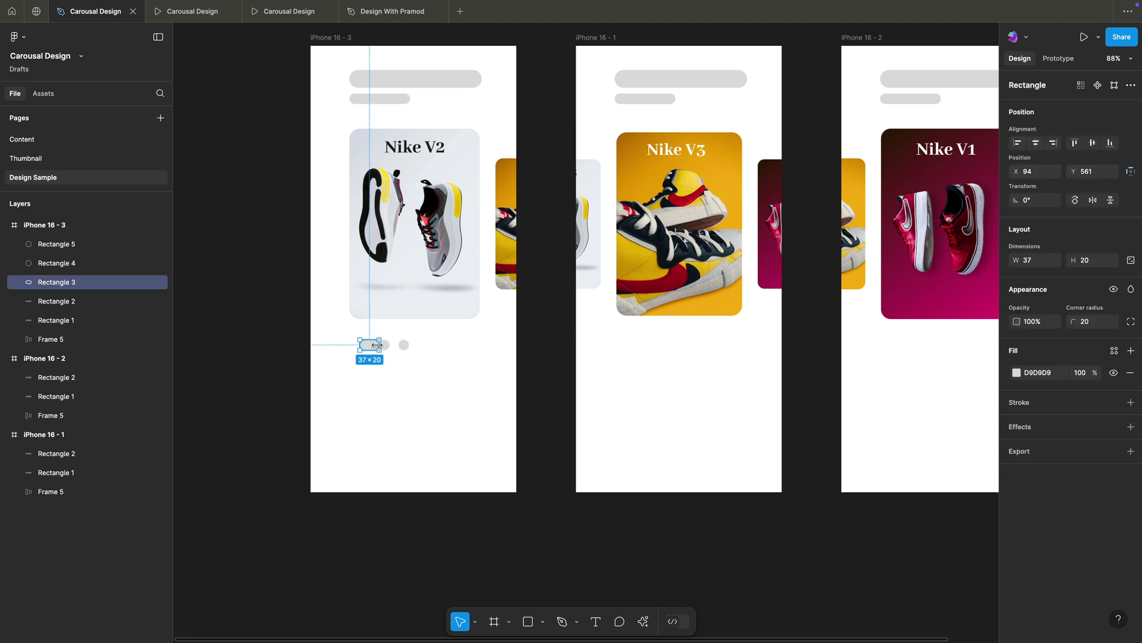
pyautogui.click(385, 345)
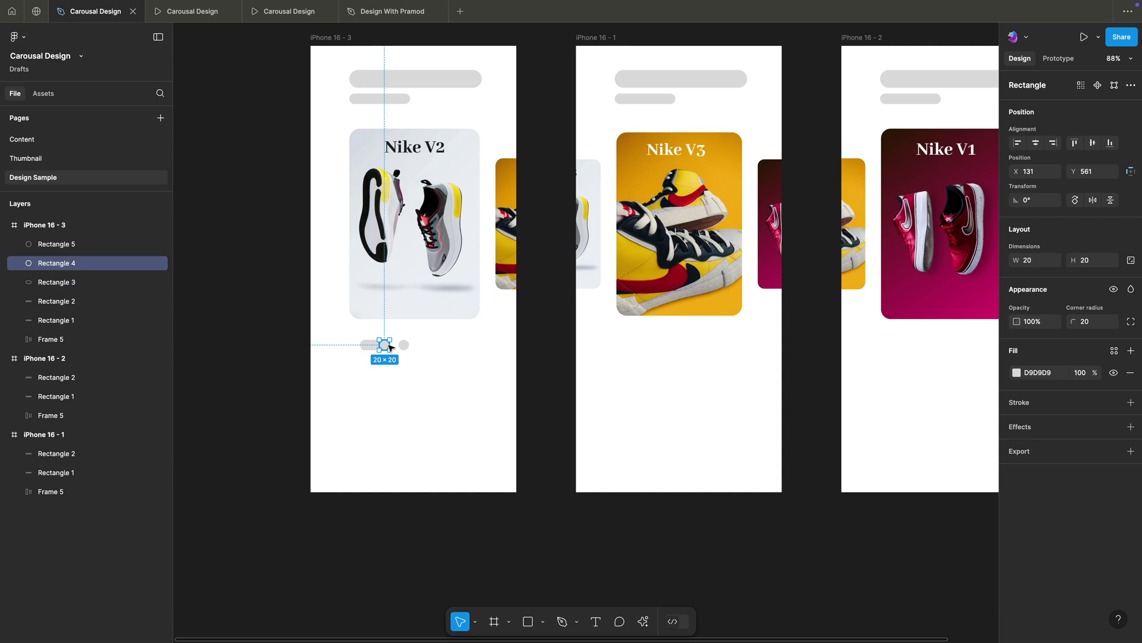
pyautogui.keyDown('shift'); pyautogui.click(404, 345); pyautogui.keyUp('shift')
pyautogui.moveTo(404, 348)
pyautogui.mouseDown()
pyautogui.moveTo(435, 354)
pyautogui.moveTo(421, 354)
pyautogui.mouseUp()
pyautogui.click(273, 326)
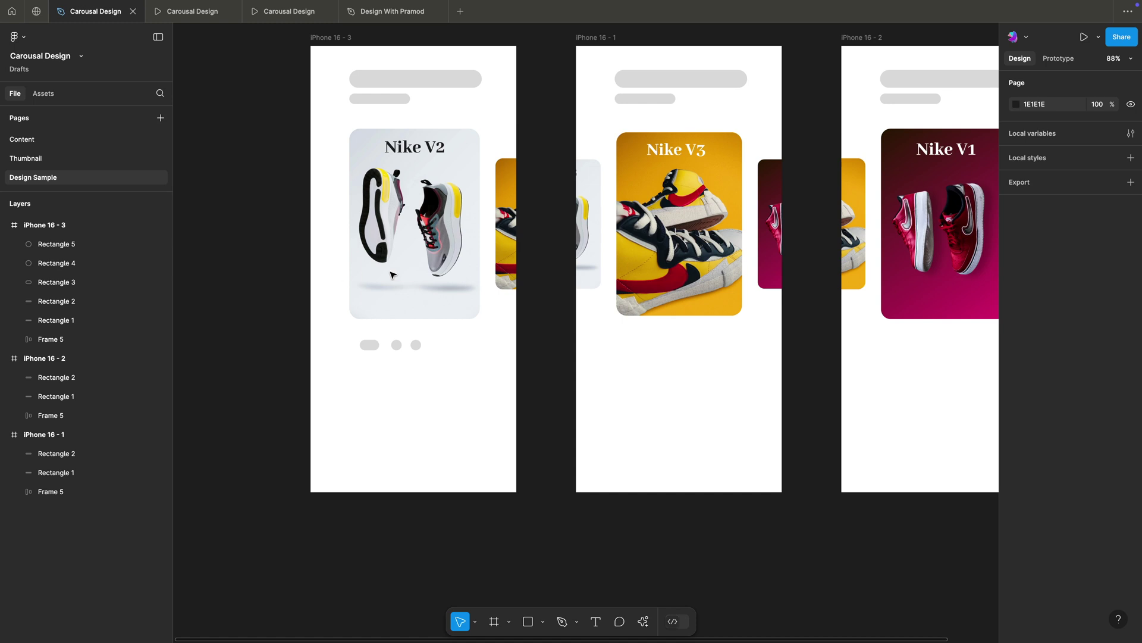
# Fill the widened first indicator below the Nike V2 card with light pink FF69AA.
pyautogui.click(370, 346)
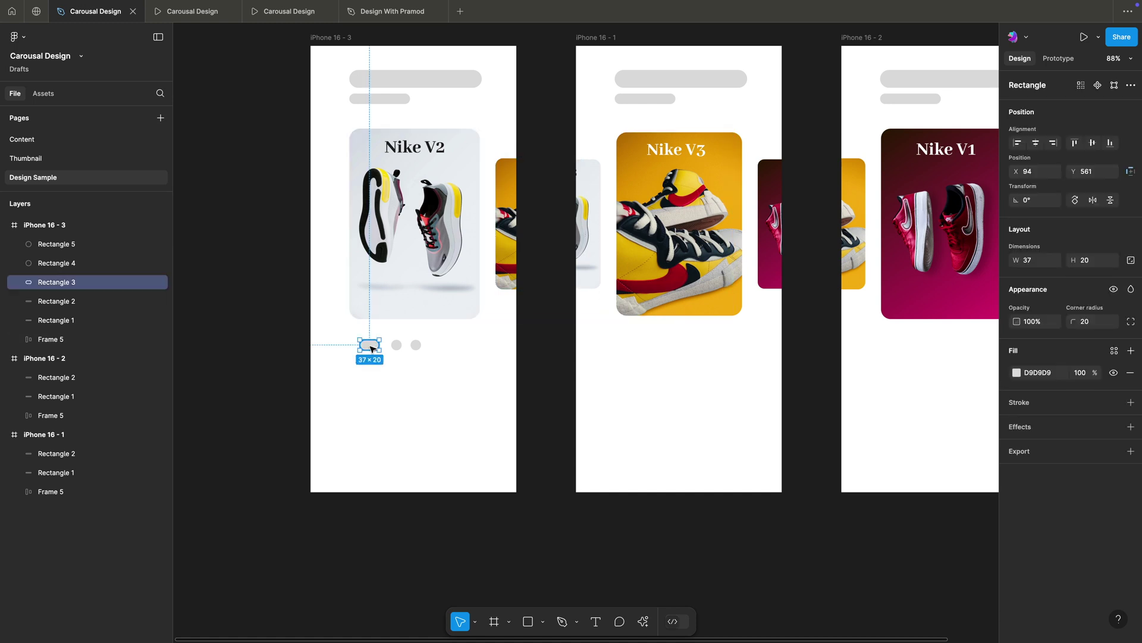
pyautogui.click(1017, 373)
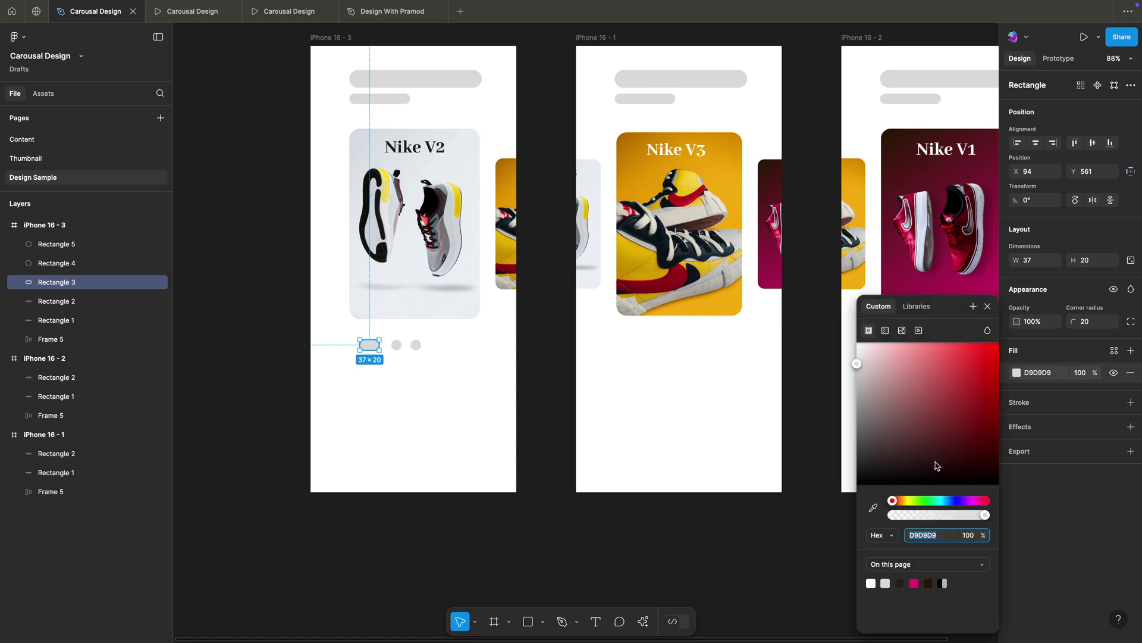
pyautogui.click(914, 582)
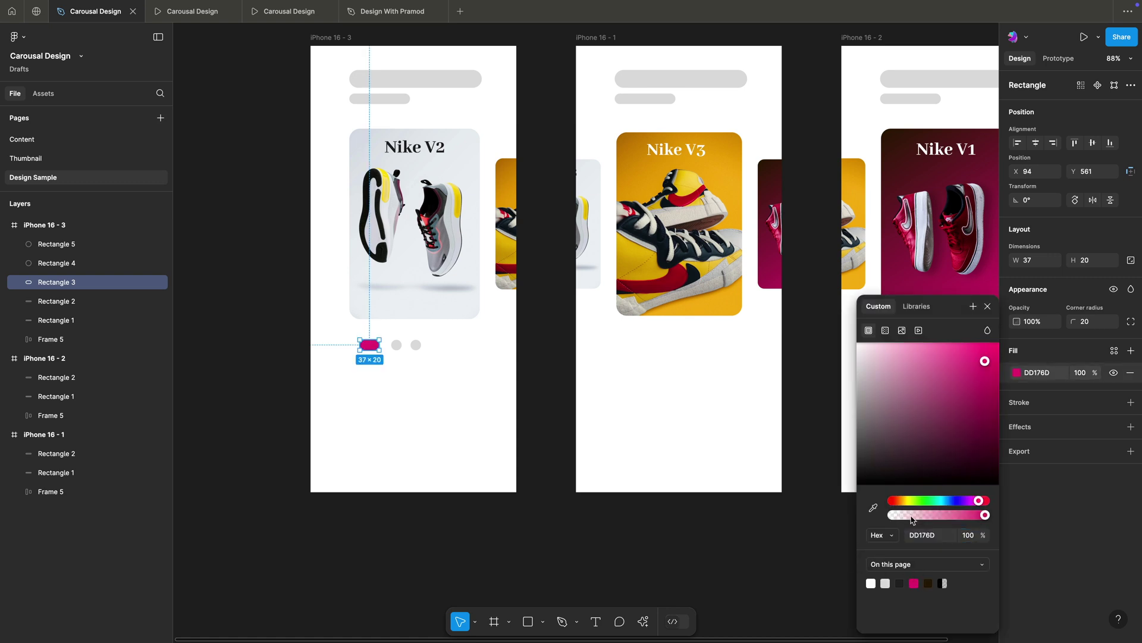
pyautogui.click(983, 357)
pyautogui.moveTo(976, 357); pyautogui.dragTo(943, 339)
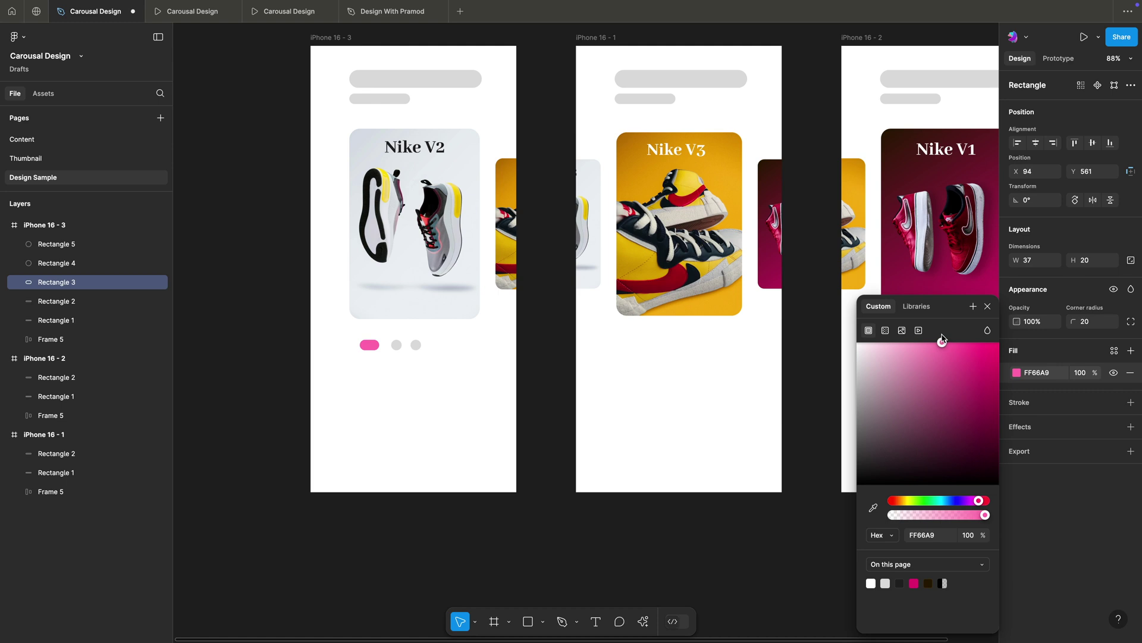
pyautogui.click(243, 327)
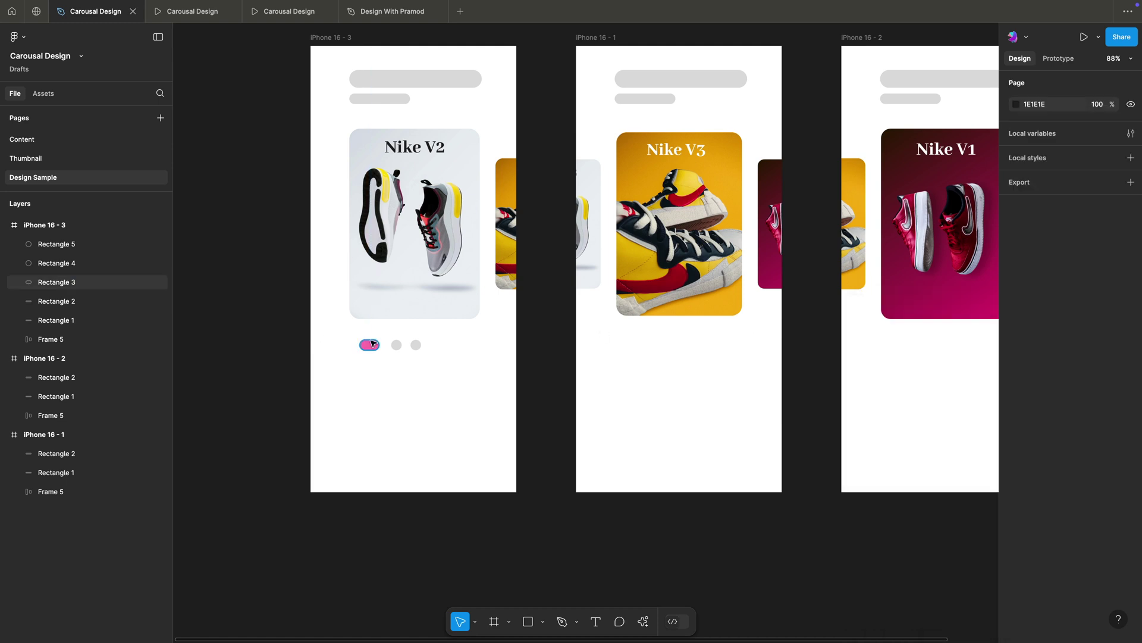
# Wrap the pink pill and two grey dots in a horizontal auto layout with a gap of 20.
pyautogui.click(372, 344)
pyautogui.keyDown('shift'); pyautogui.click(396, 345); pyautogui.keyUp('shift')
pyautogui.keyDown('shift'); pyautogui.click(416, 345); pyautogui.keyUp('shift')
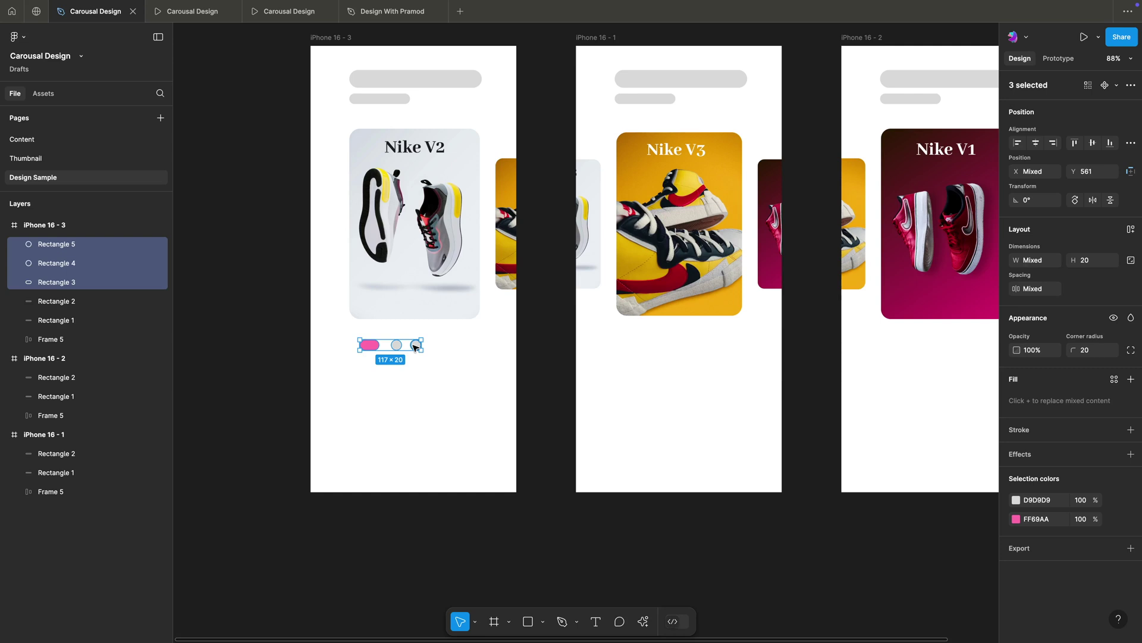
pyautogui.hotkey('shift', 'a')
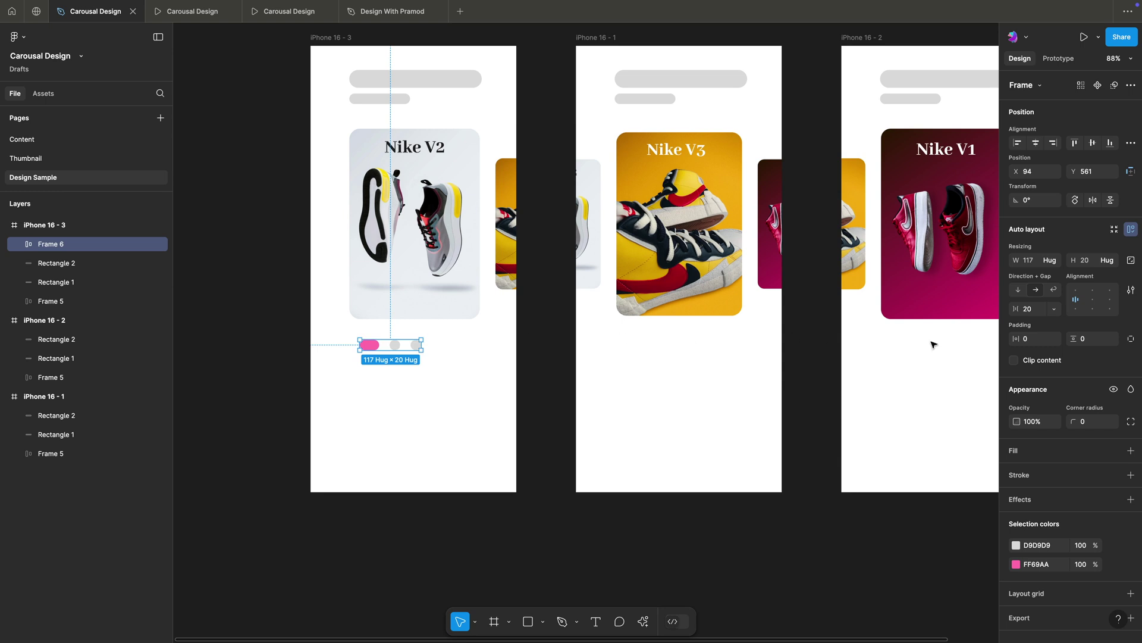
pyautogui.click(1030, 310)
pyautogui.click(539, 411)
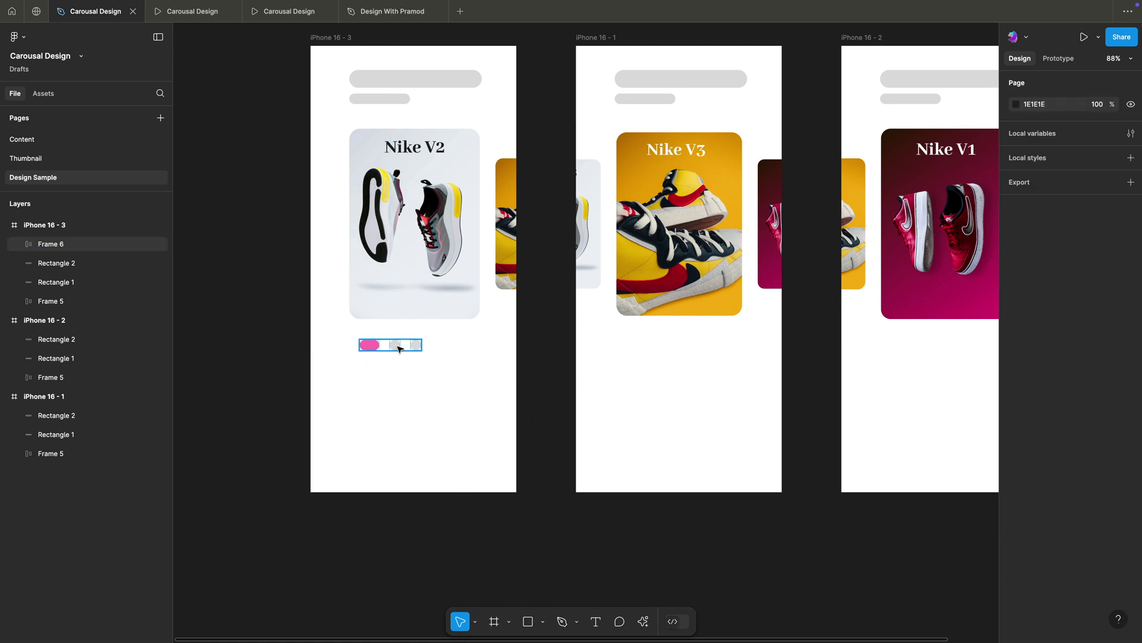
# Center the indicator row horizontally on the Nike V2 phone screen.
pyautogui.click(391, 345)
pyautogui.hotkey('alt', 'h')
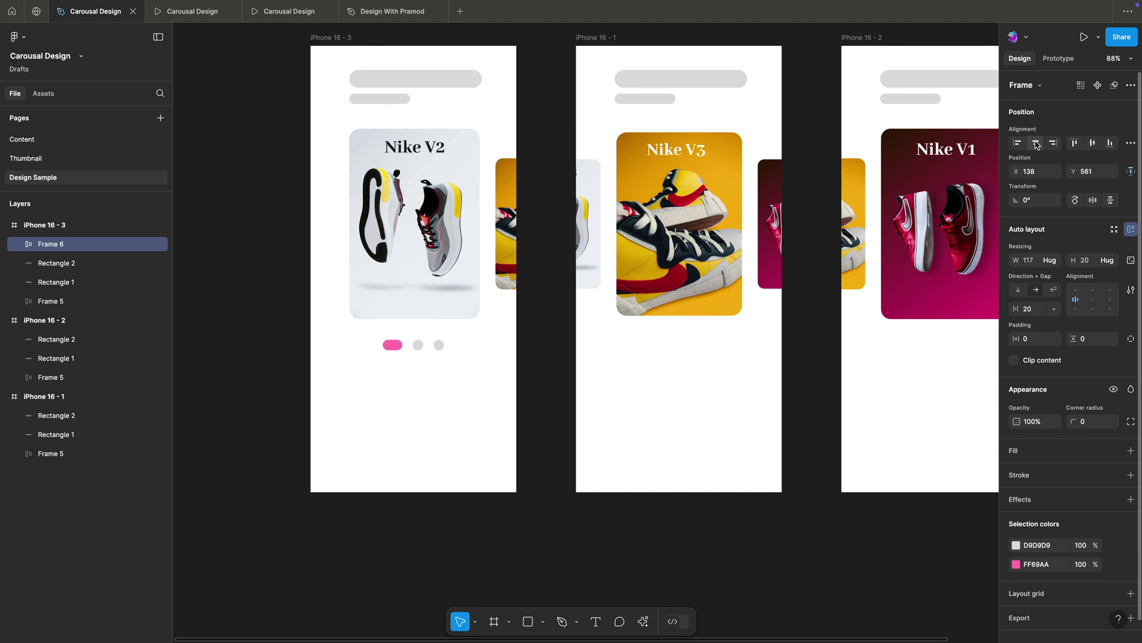
pyautogui.click(286, 342)
# Copy the indicator row onto the Nike V3 phone screen.
pyautogui.click(393, 348)
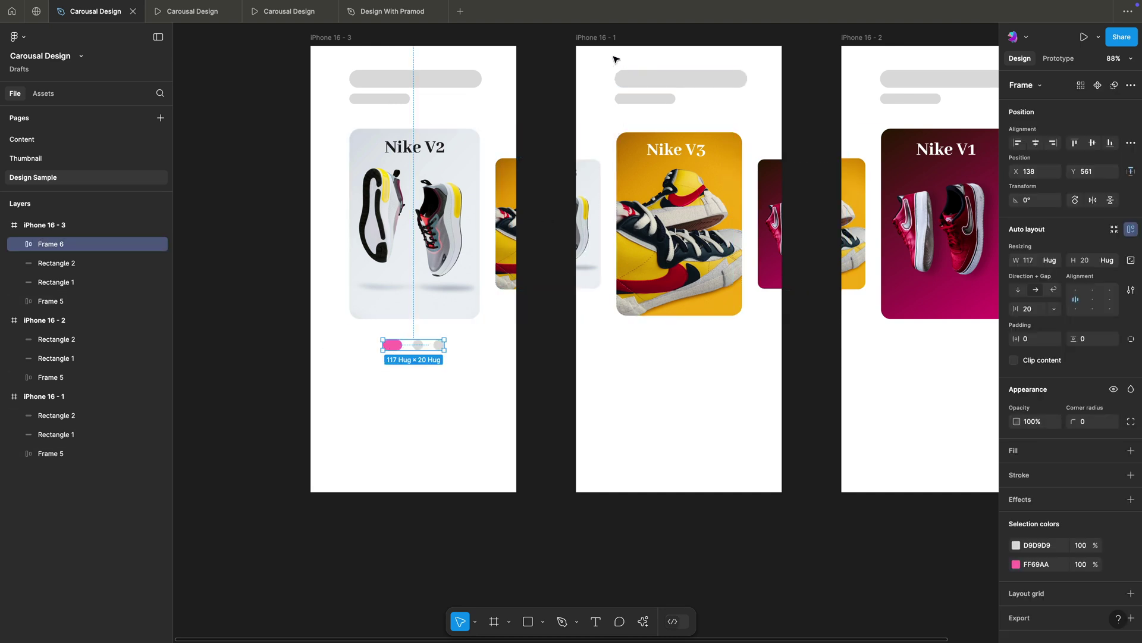
pyautogui.click(602, 40)
pyautogui.hotkey('ctrl', 'v')
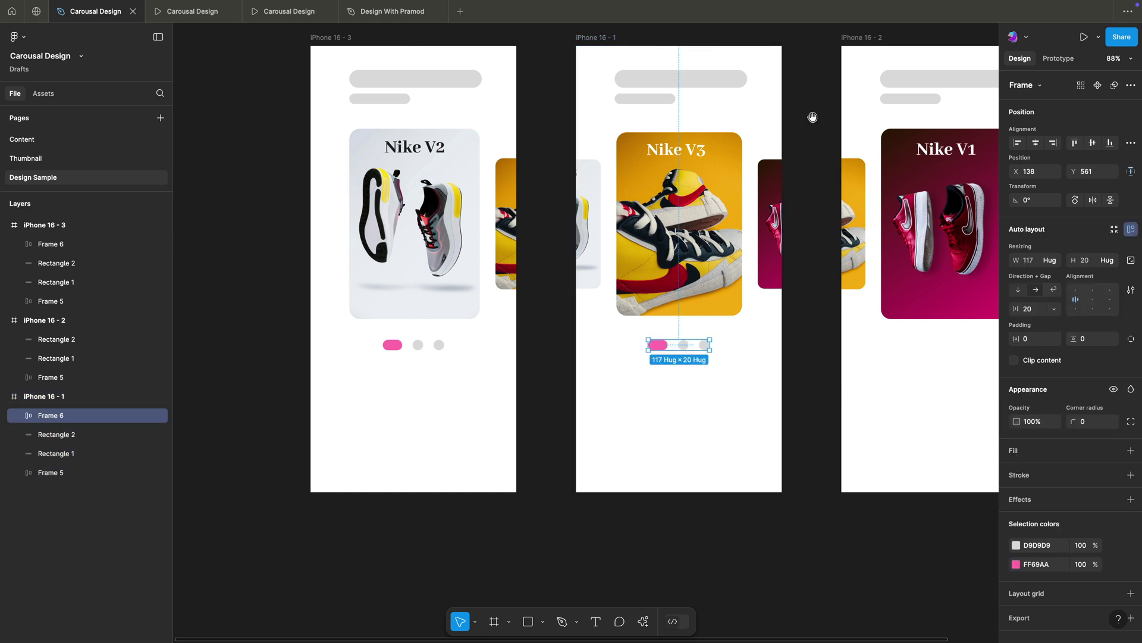
# On the Nike V3 screen, set the first indicator's width to 20 and the middle indicator's width to 37.
pyautogui.doubleClick(665, 348)
pyautogui.click(684, 348)
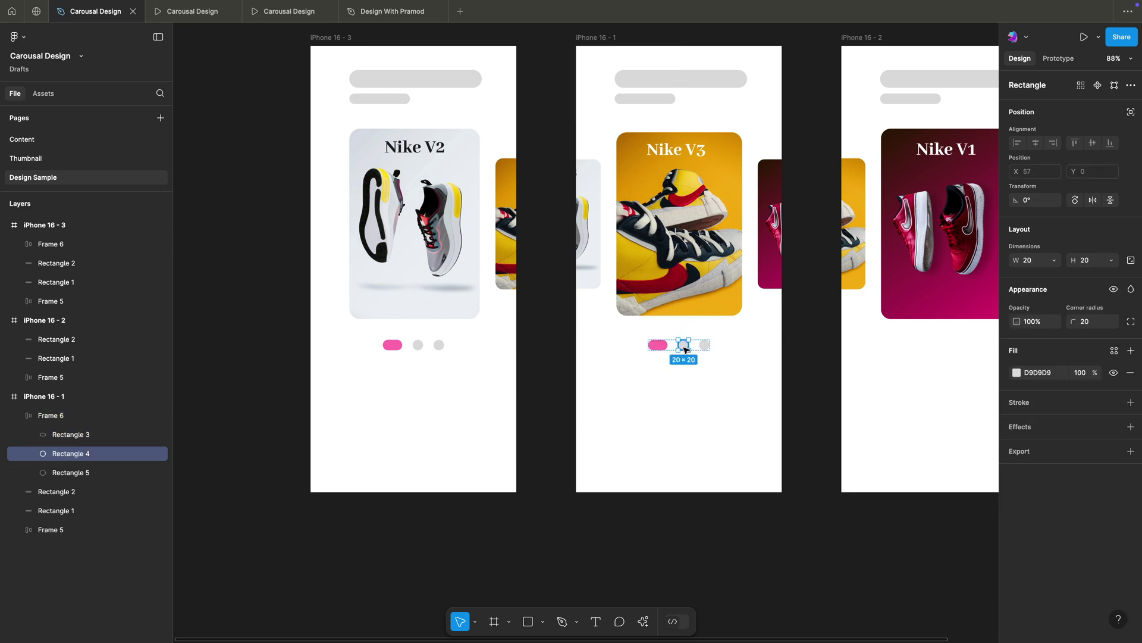
pyautogui.click(658, 345)
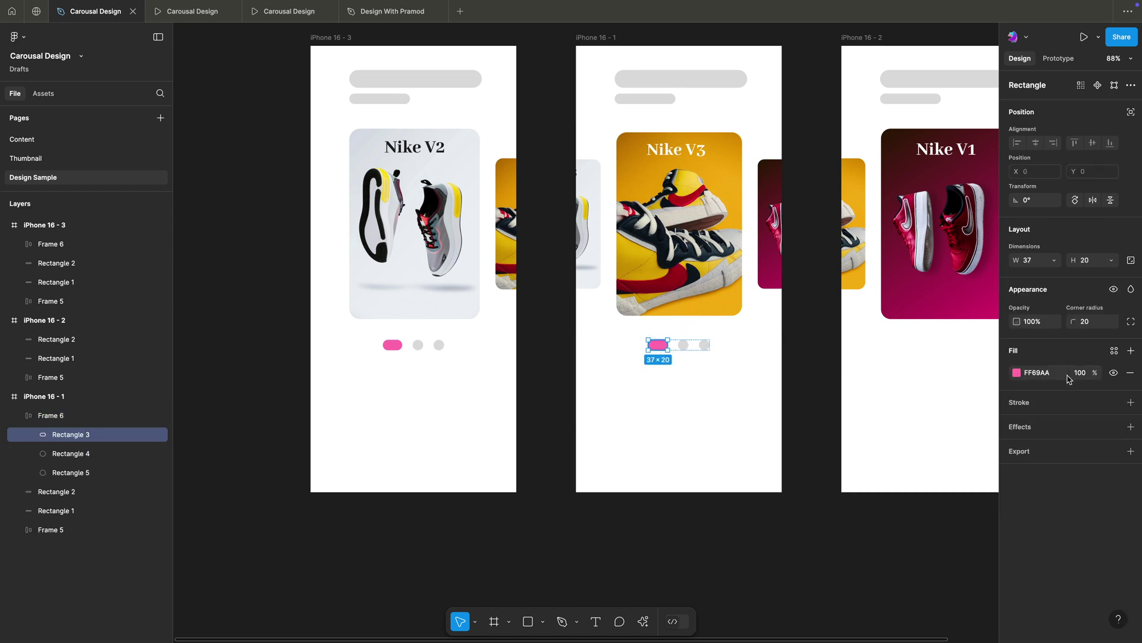
pyautogui.click(1035, 265)
pyautogui.write('20')
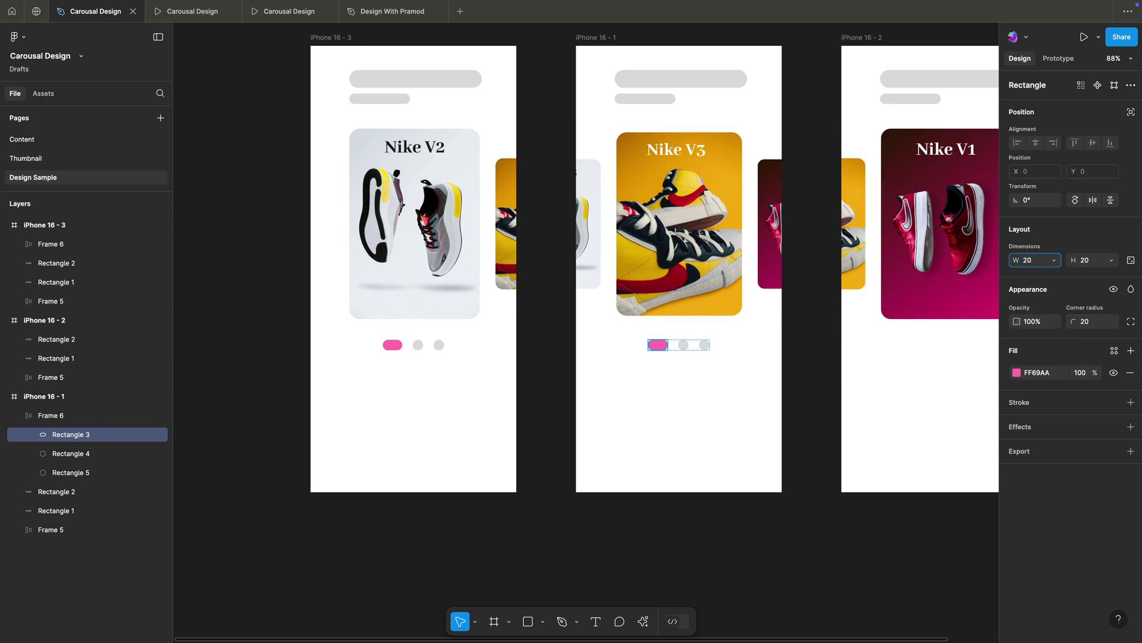
pyautogui.click(681, 345)
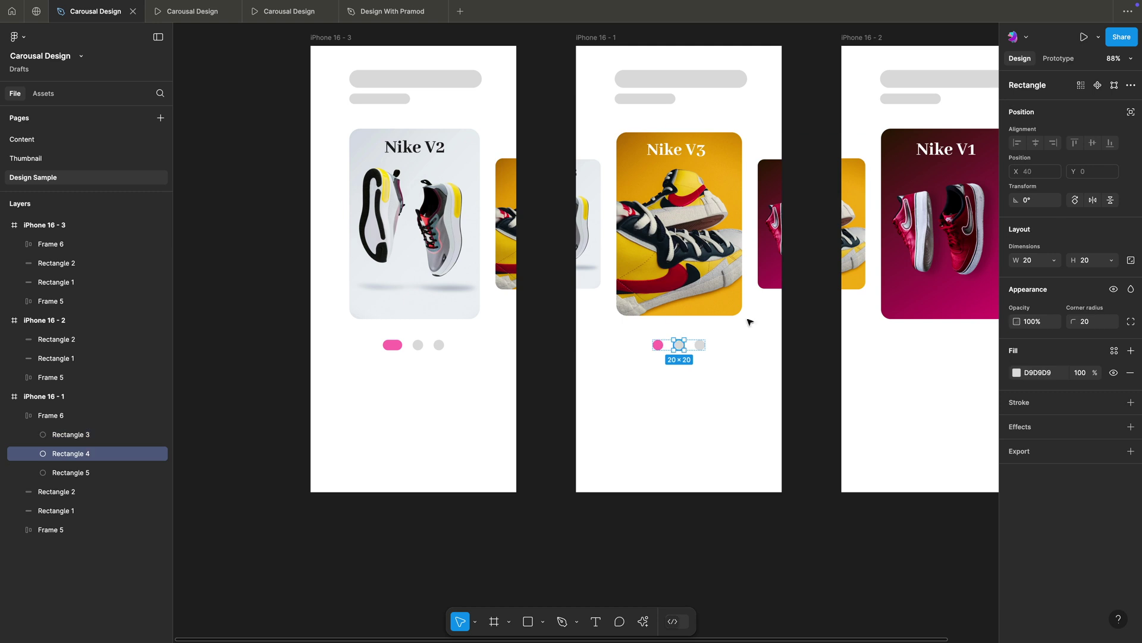
pyautogui.click(1050, 265)
pyautogui.write('37')
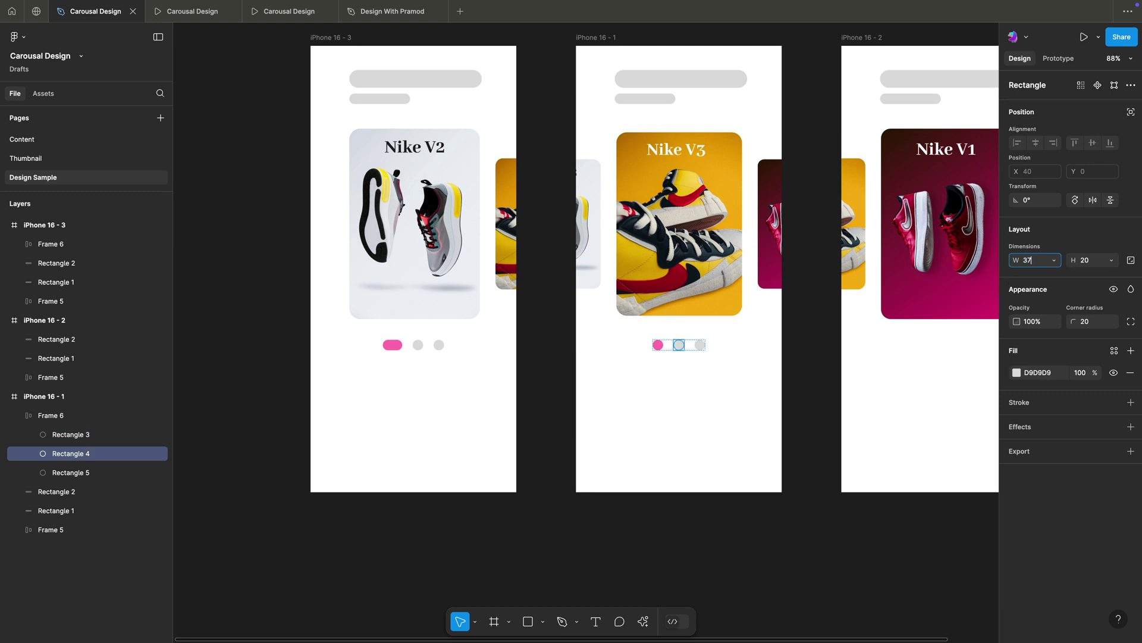
pyautogui.press('Return')
# Recolor the Nike V3 indicators, filling the middle pill with pink FF69AA and the first dot with grey D9D9D9.
pyautogui.hscroll(4, 540, 345)
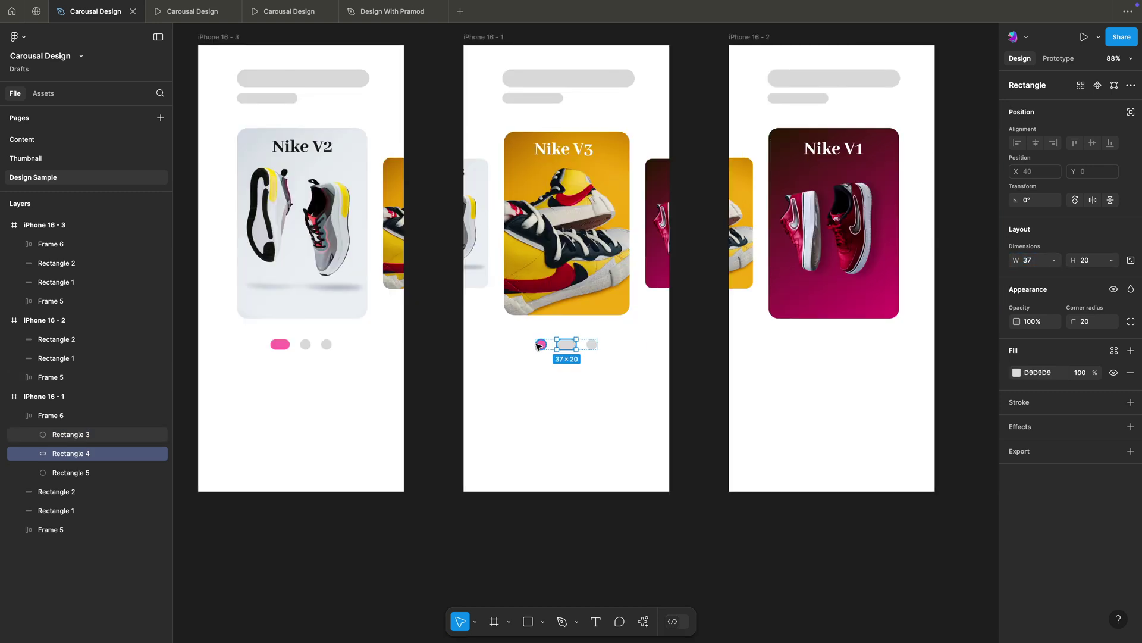
pyautogui.click(1016, 372)
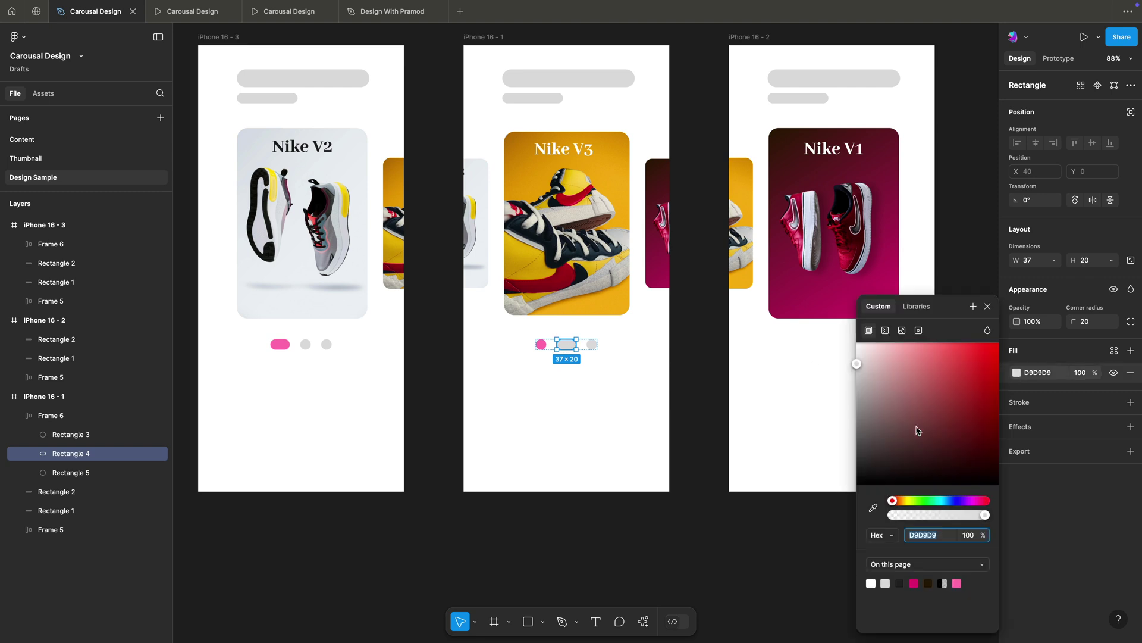
pyautogui.click(957, 583)
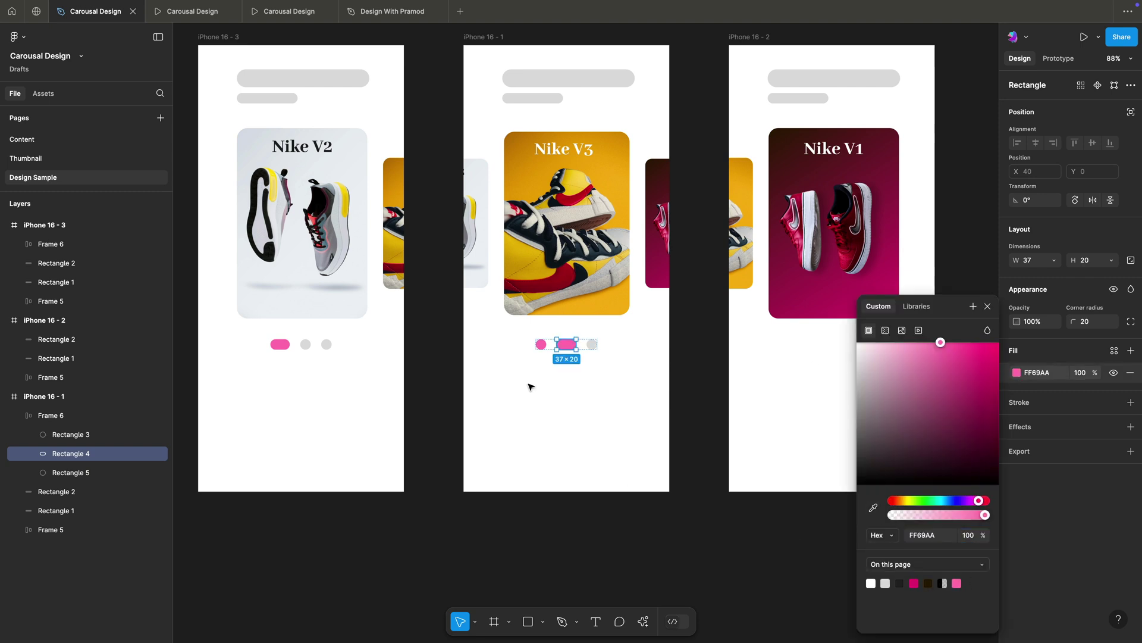
pyautogui.click(540, 345)
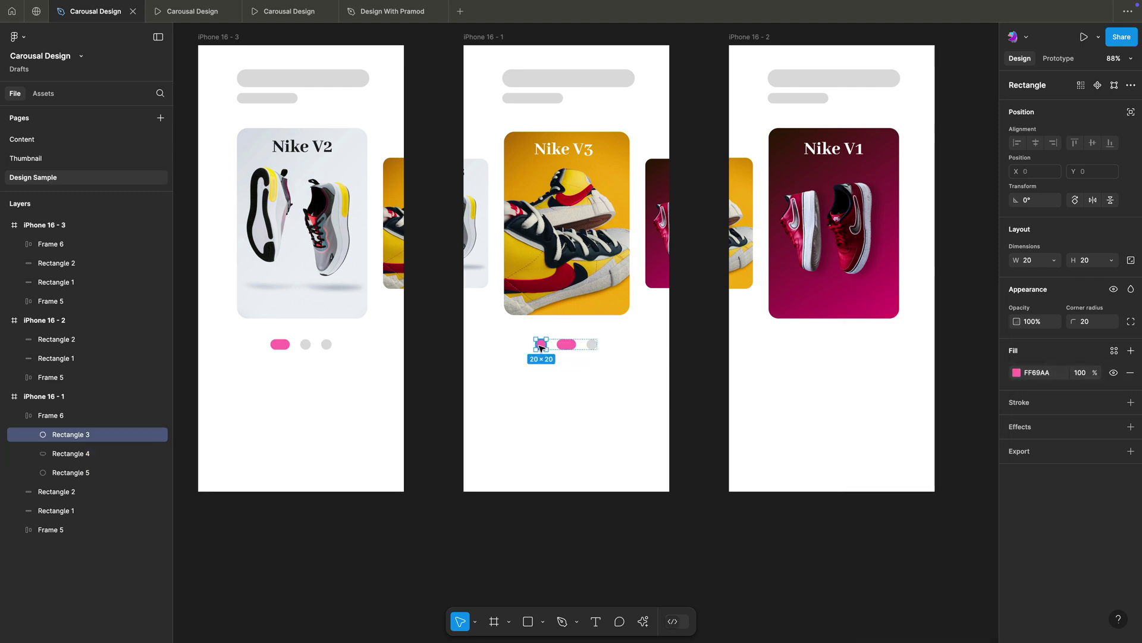
pyautogui.click(1017, 373)
pyautogui.click(885, 584)
pyautogui.click(663, 548)
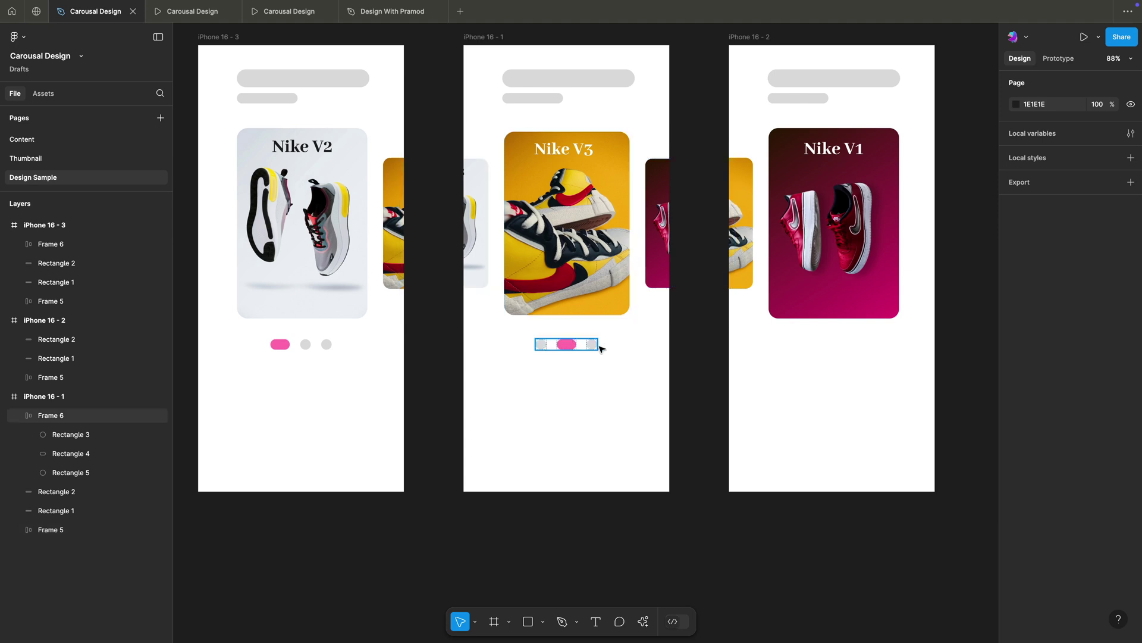
# Copy the Nike V3 indicator row onto the Nike V1 phone screen.
pyautogui.click(563, 349)
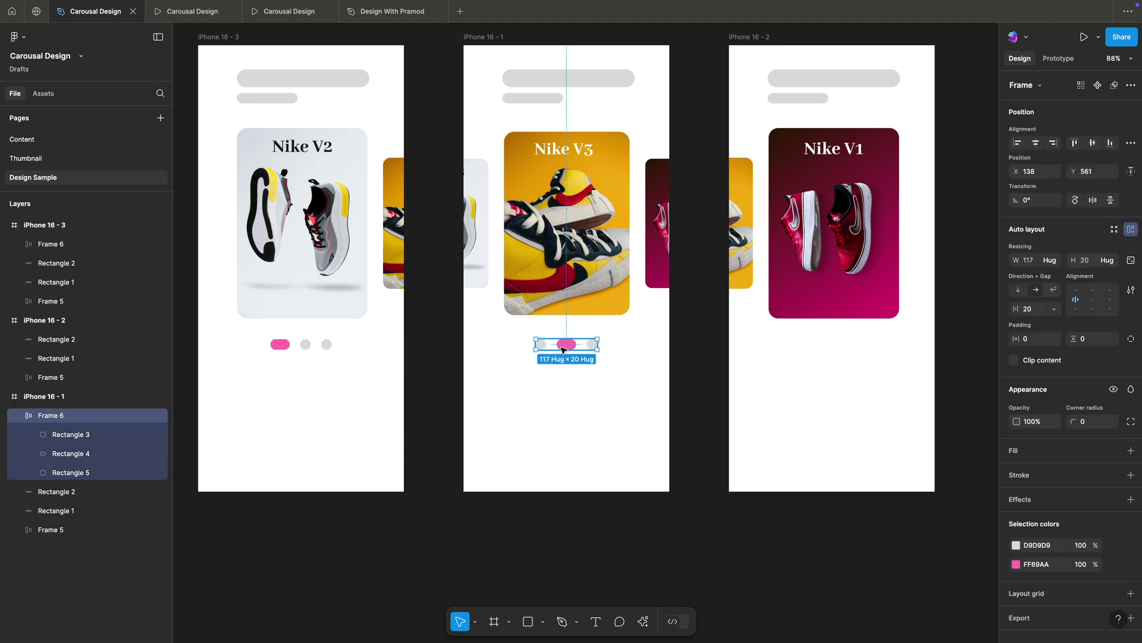
pyautogui.click(706, 331)
pyautogui.hscroll(4, 703, 331)
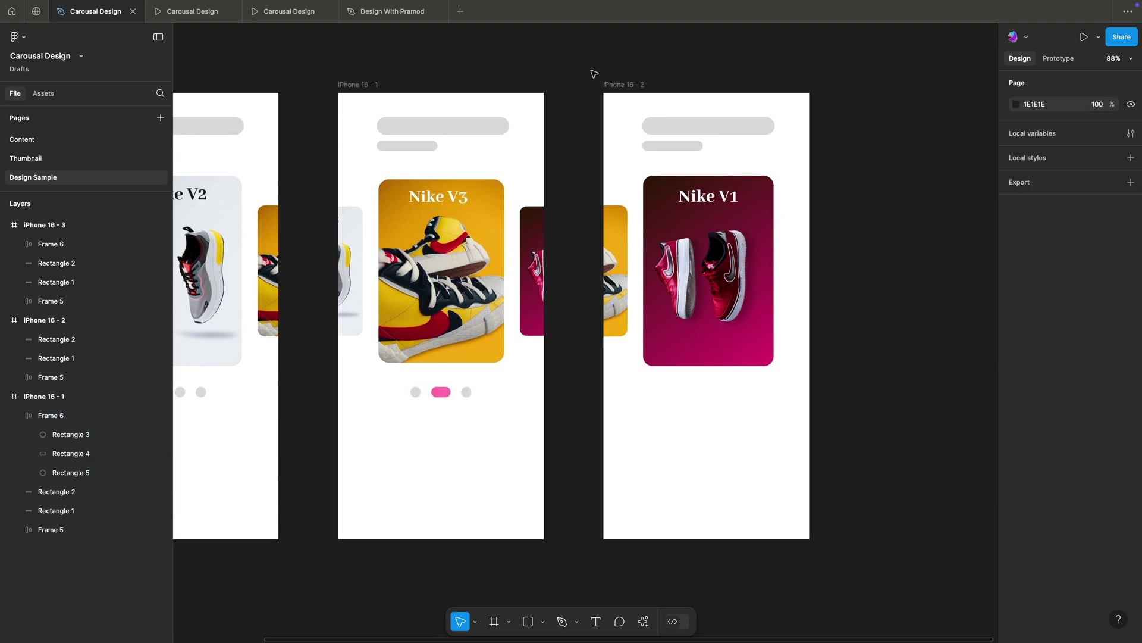
pyautogui.click(646, 86)
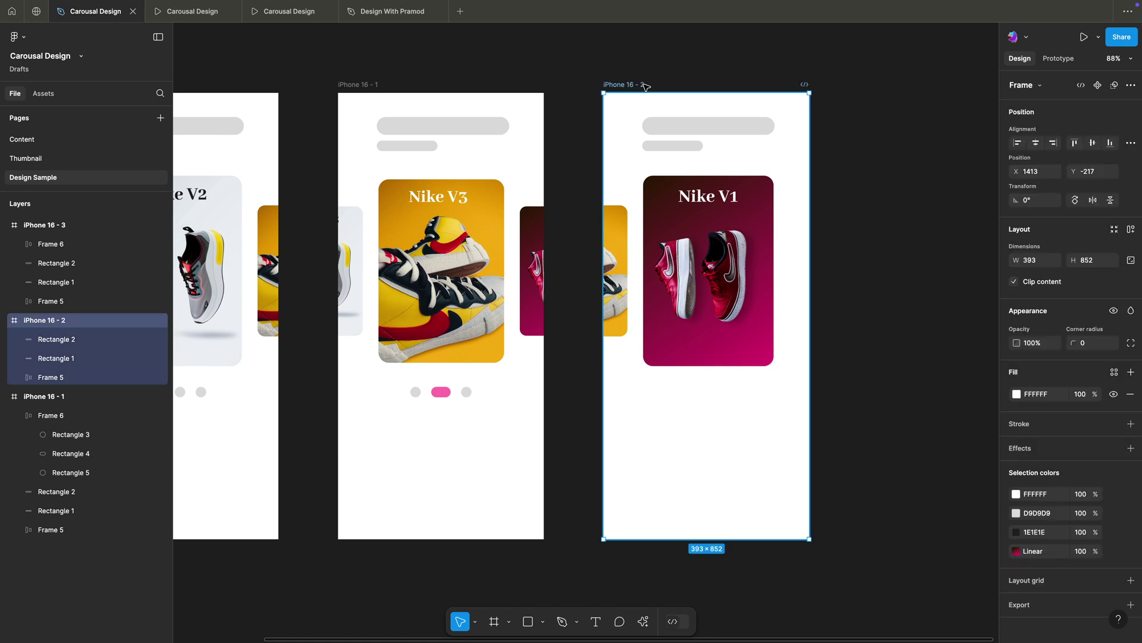
pyautogui.hotkey('ctrl', 'v')
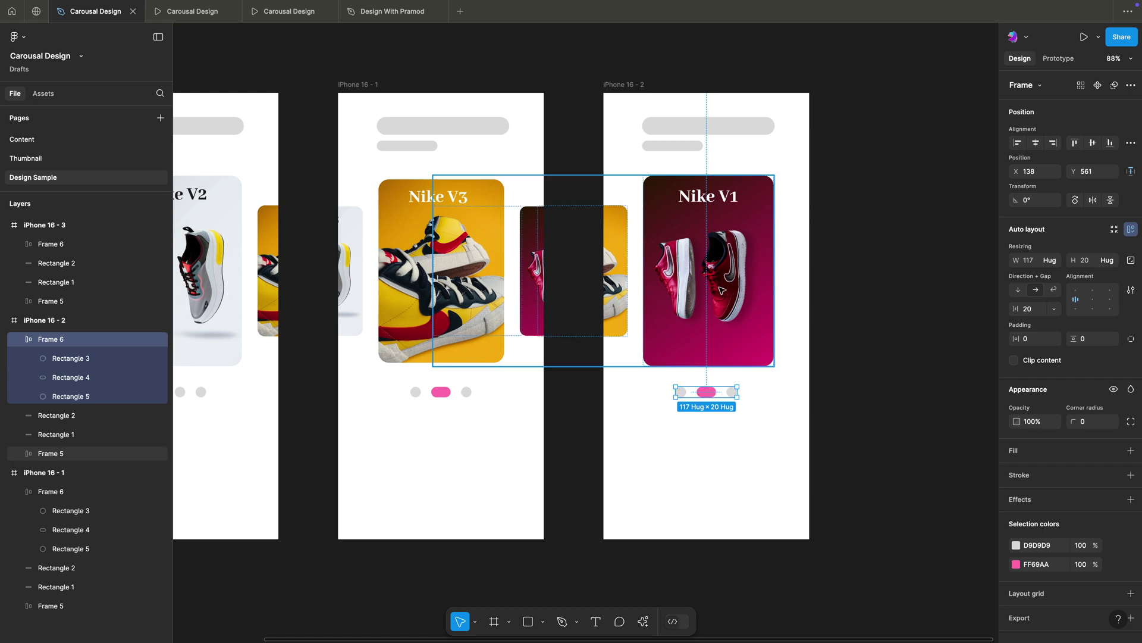
# On the Nike V1 screen, set the last indicator's width to 37 and the middle indicator's width to 20.
pyautogui.click(733, 392)
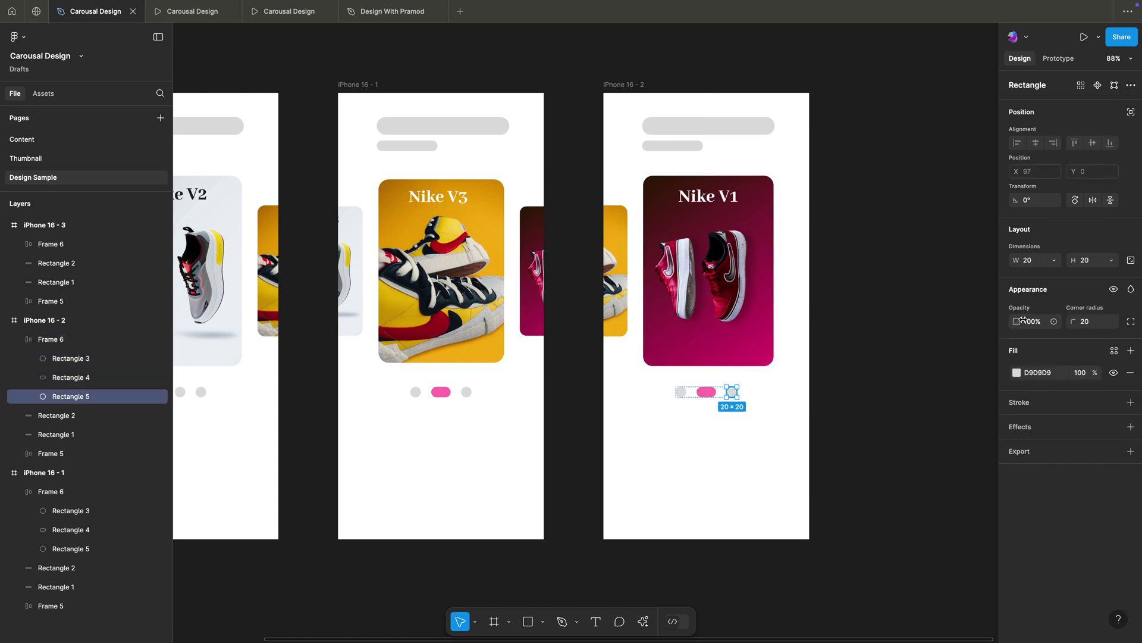
pyautogui.click(1034, 262)
pyautogui.write('37')
pyautogui.press('Return')
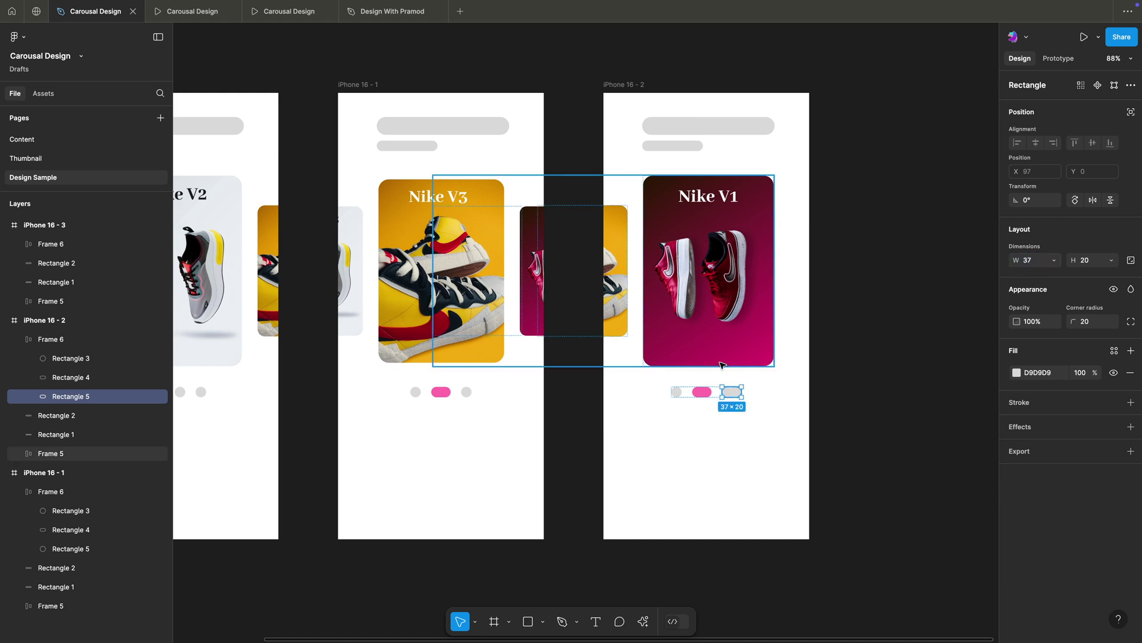
pyautogui.hotkey('shift', 'Tab')
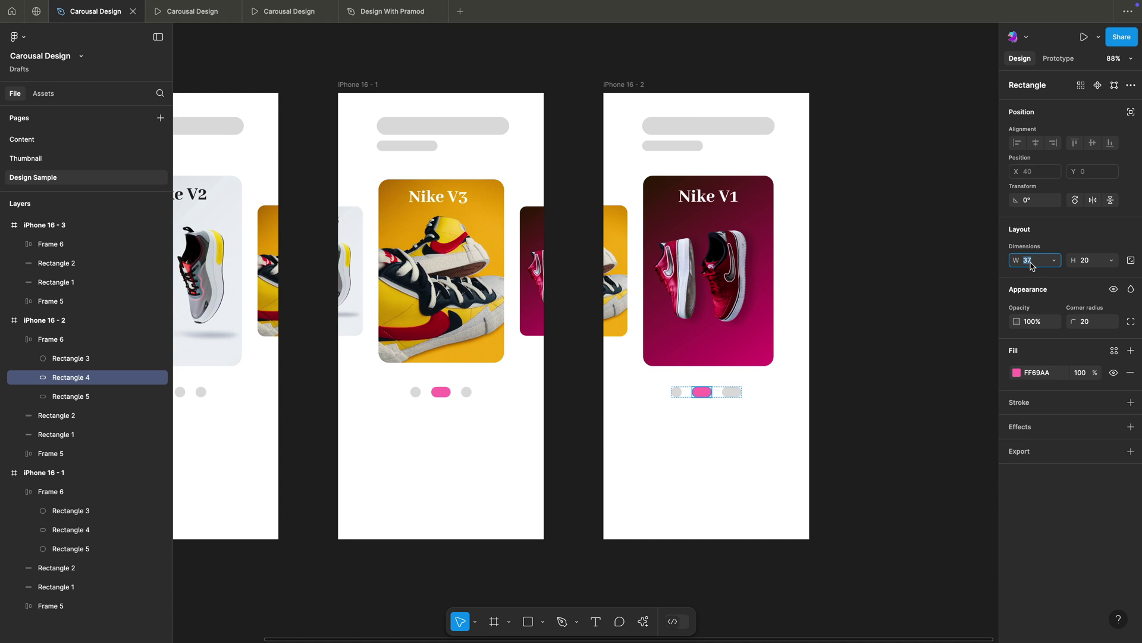
pyautogui.press('Escape')
pyautogui.hotkey('shift', '1')
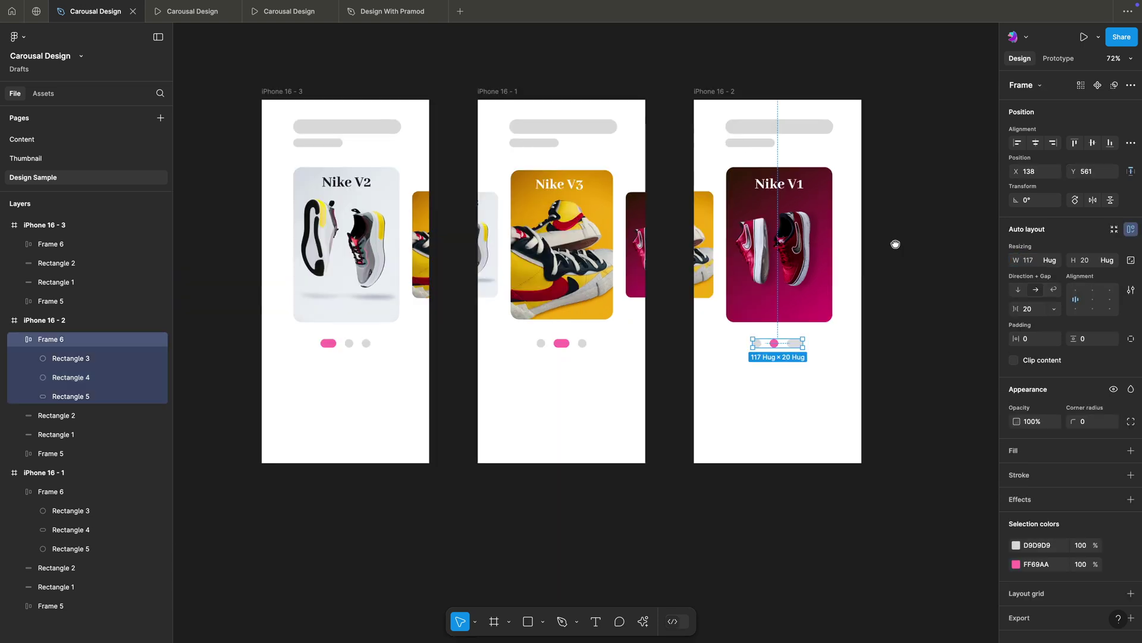
# Copy the Nike V2 screen's wide header bar to the bottom of that screen and make the copy 49 high.
pyautogui.click(473, 56)
pyautogui.scroll(-3, 470, 113)
pyautogui.scroll(2, 470, 113)
pyautogui.click(325, 86)
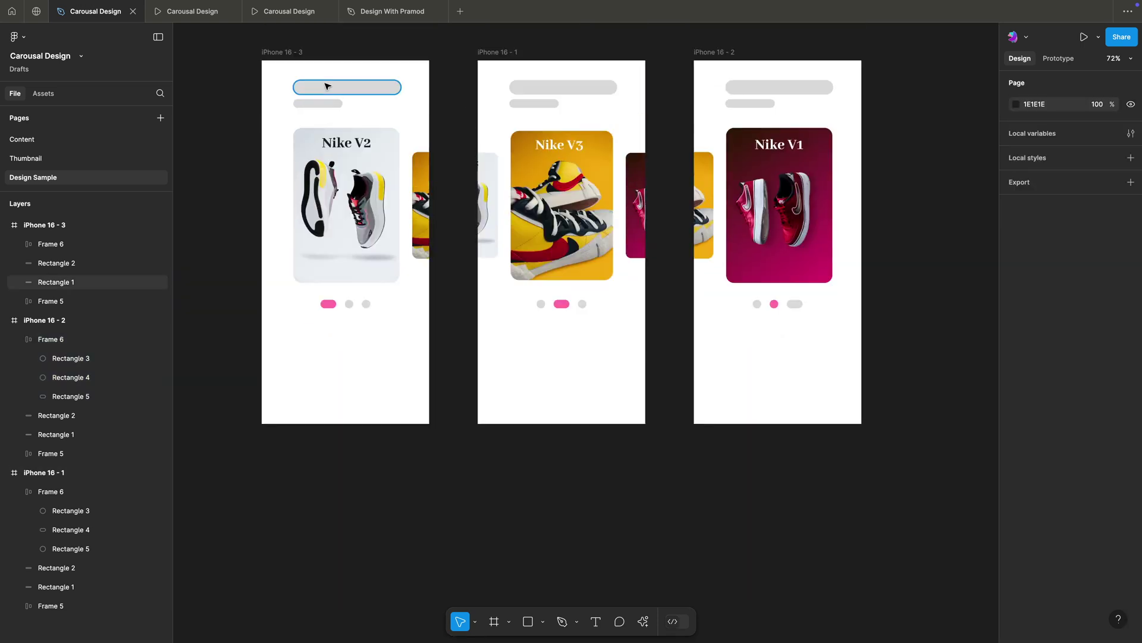
pyautogui.moveTo(356, 95); pyautogui.dragTo(357, 388)
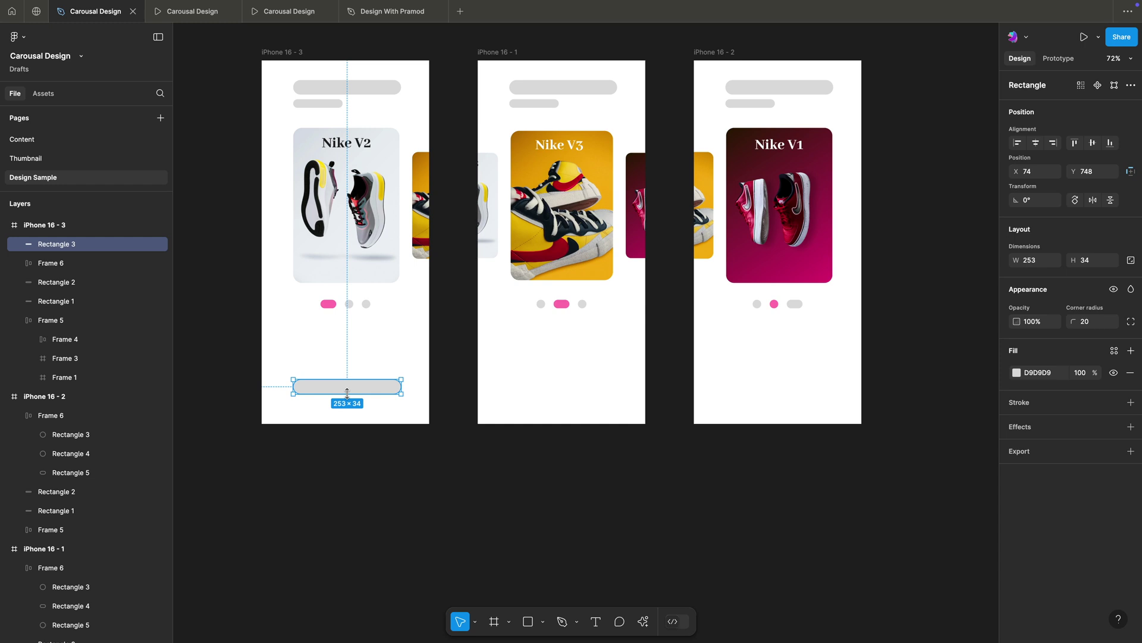
pyautogui.moveTo(349, 371); pyautogui.dragTo(348, 365)
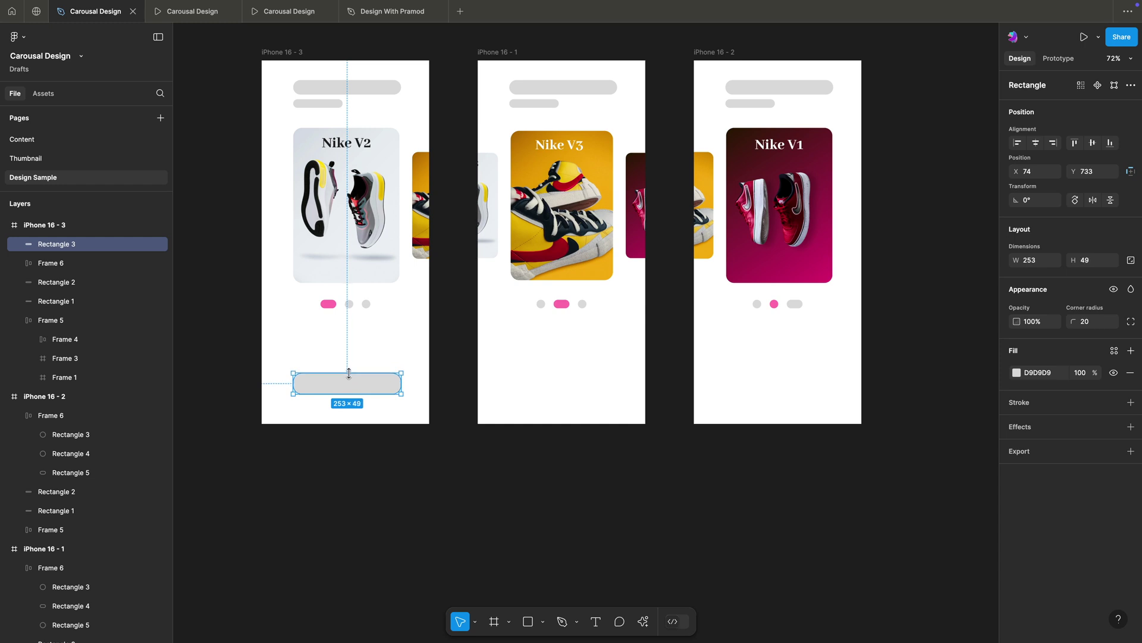
# Fill the bottom bar on the Nike V2 screen with magenta DD176D.
pyautogui.click(1016, 374)
pyautogui.click(928, 583)
pyautogui.click(597, 502)
pyautogui.click(381, 379)
pyautogui.click(361, 464)
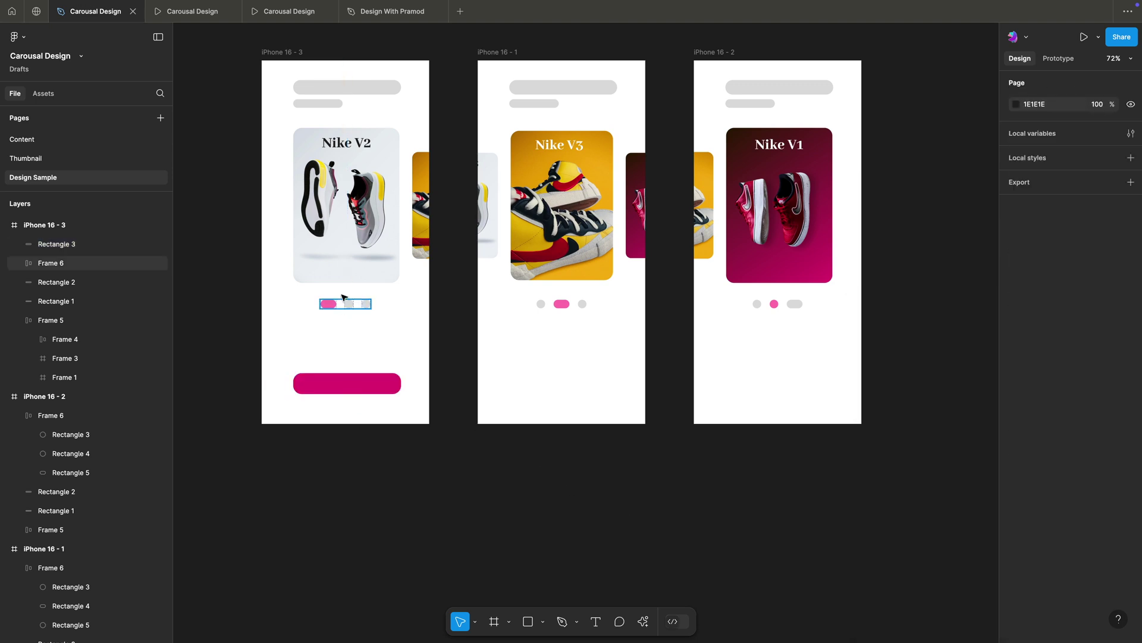
# Copy both grey header bars of the Nike V2 screen into the space between the page indicators and the magenta bar.
pyautogui.click(354, 87)
pyautogui.keyDown('shift'); pyautogui.click(326, 105); pyautogui.keyUp('shift')
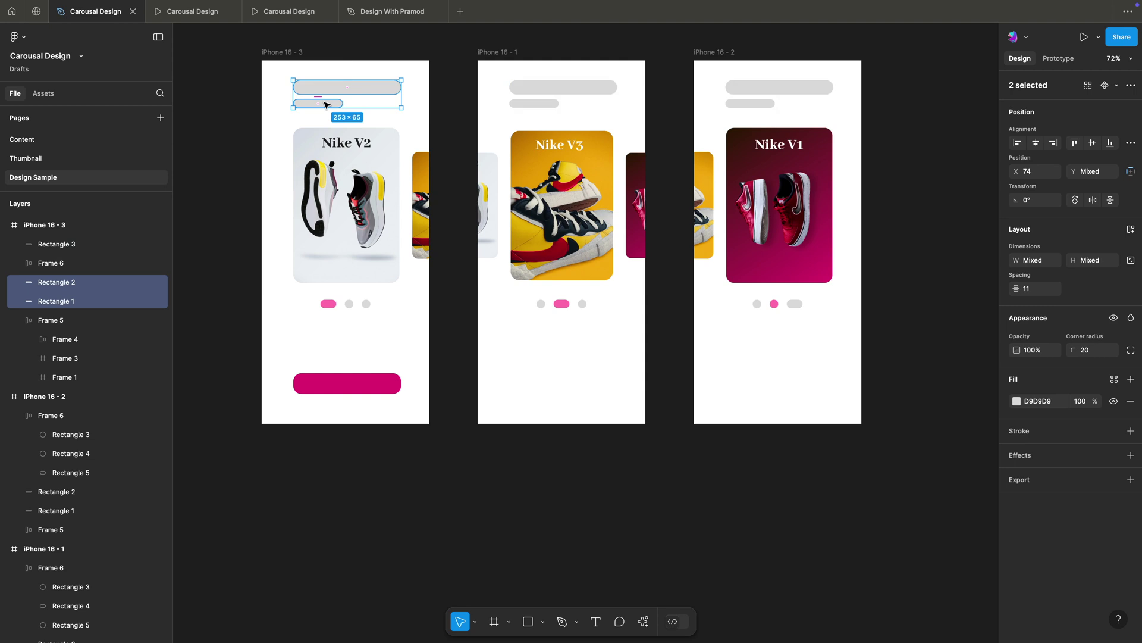
pyautogui.moveTo(326, 105); pyautogui.dragTo(344, 334)
pyautogui.press('Escape')
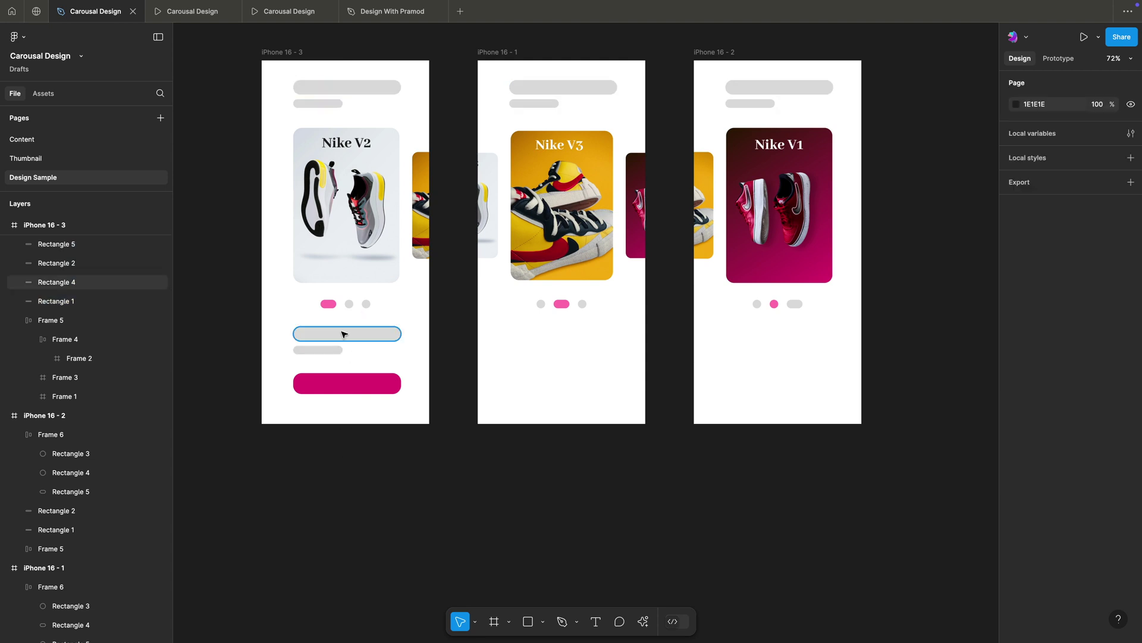
# Resize the copied grey bars, making the upper one about 121 wide and the lower one about 229 wide.
pyautogui.click(344, 335)
pyautogui.moveTo(401, 333)
pyautogui.mouseDown()
pyautogui.moveTo(346, 331)
pyautogui.moveTo(391, 353)
pyautogui.mouseUp()
pyautogui.click(318, 350)
pyautogui.keyDown('shift'); pyautogui.click(344, 335); pyautogui.keyUp('shift')
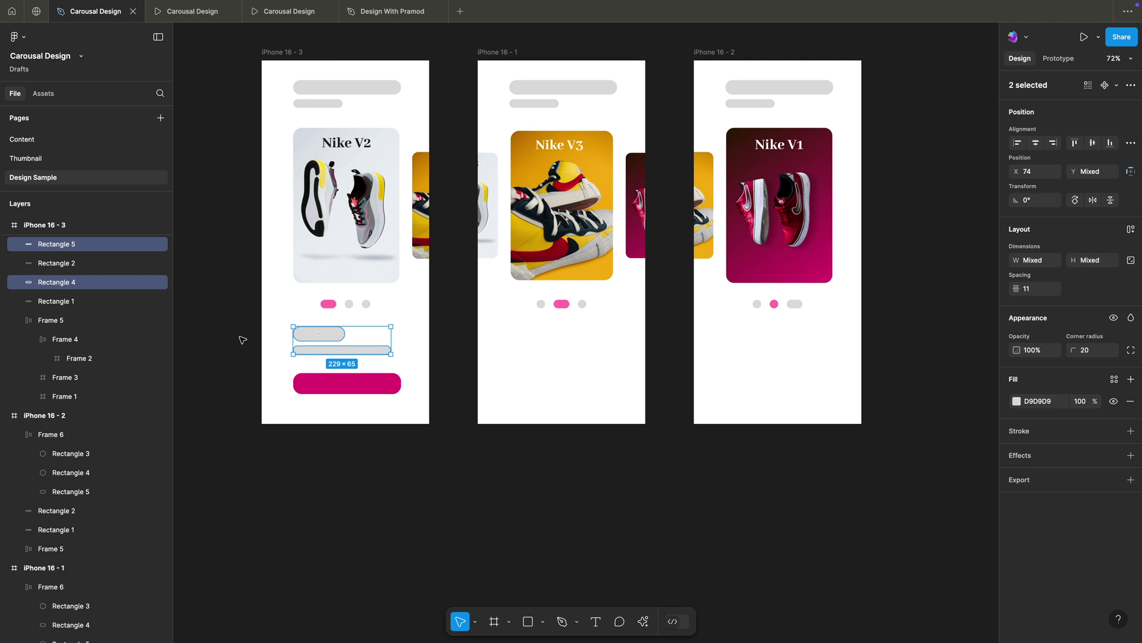
pyautogui.click(220, 338)
pyautogui.click(319, 335)
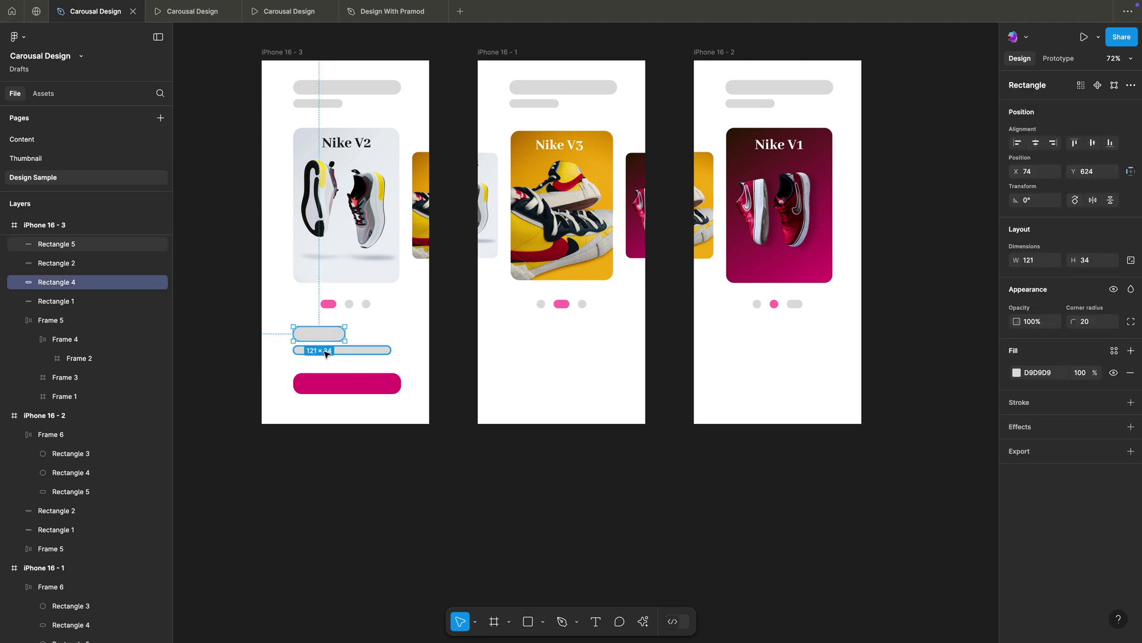
pyautogui.keyDown('shift'); pyautogui.click(354, 352); pyautogui.keyUp('shift')
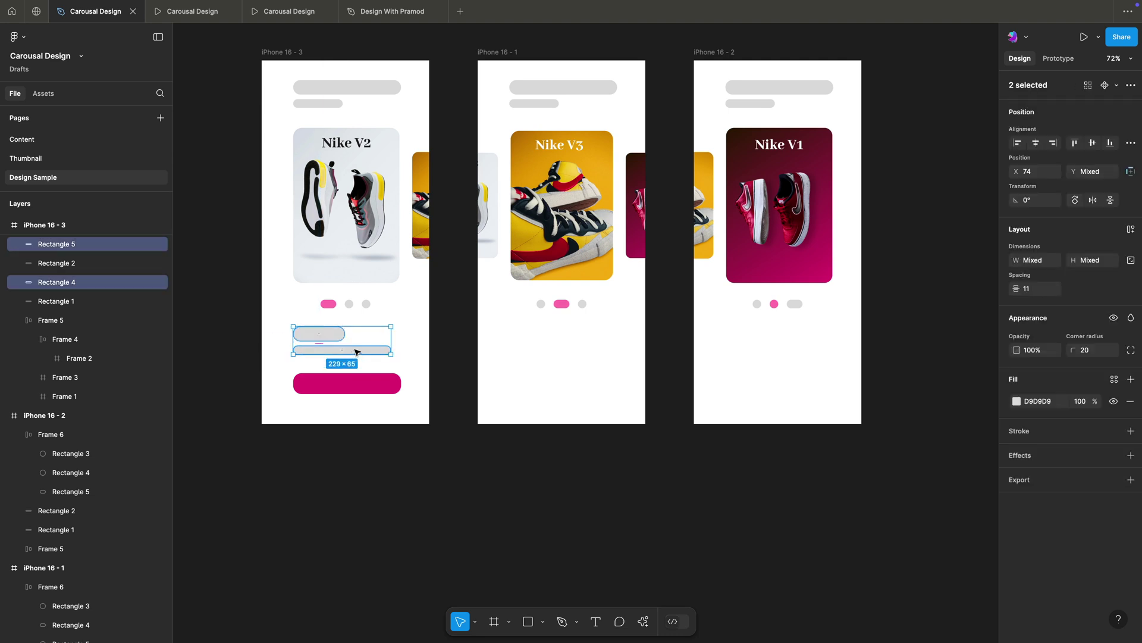
# Copy the two lower grey bars and the magenta bar from the Nike V2 screen onto the Nike V3 and Nike V1 screens.
pyautogui.click(319, 333)
pyautogui.keyDown('shift'); pyautogui.click(353, 350); pyautogui.keyUp('shift')
pyautogui.keyDown('shift'); pyautogui.click(361, 386); pyautogui.keyUp('shift')
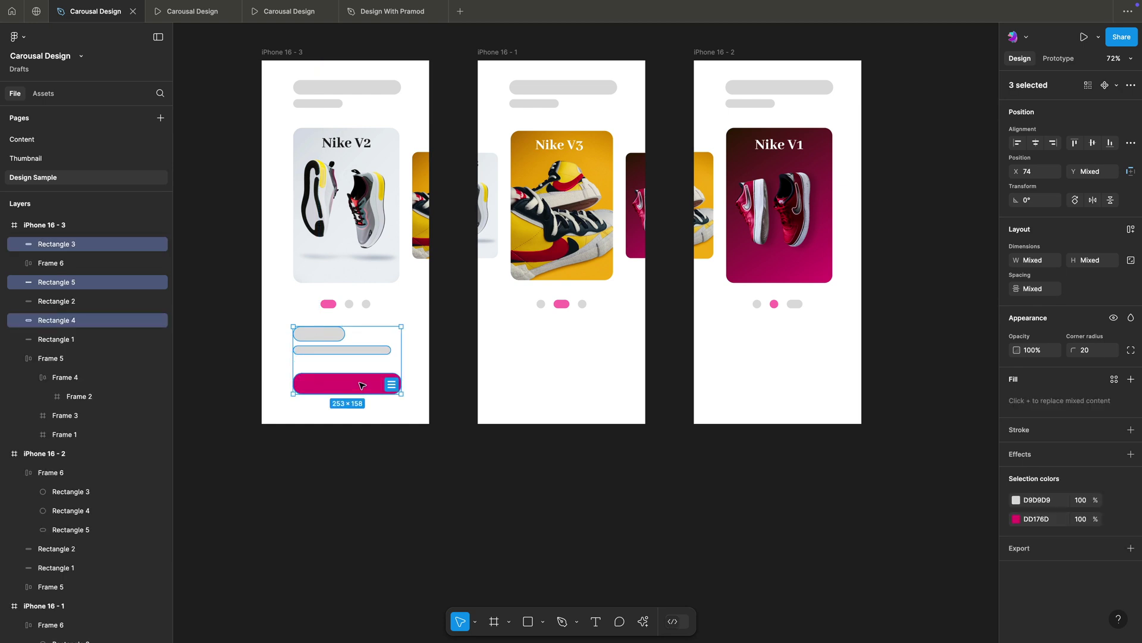
pyautogui.click(491, 54)
pyautogui.hotkey('ctrl', 'v')
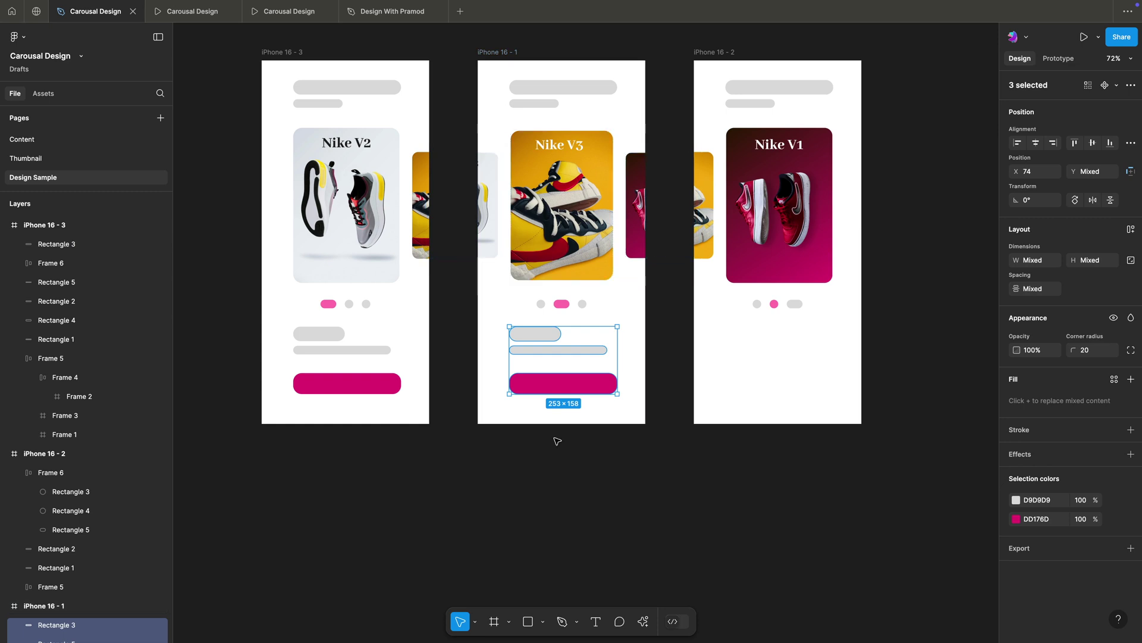
pyautogui.click(534, 461)
pyautogui.click(707, 54)
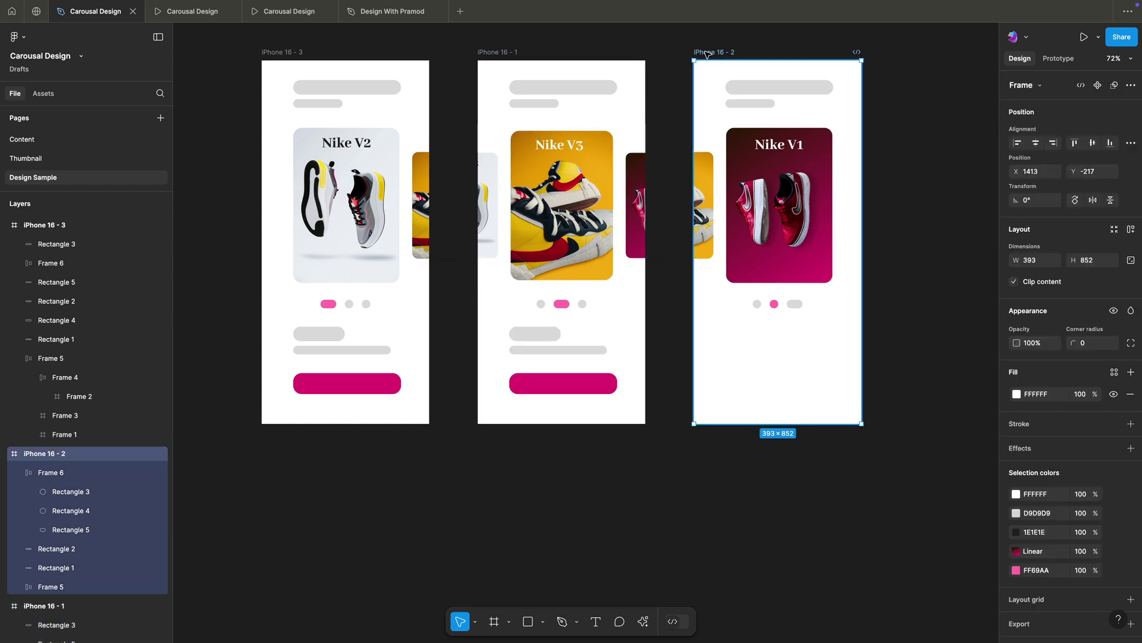
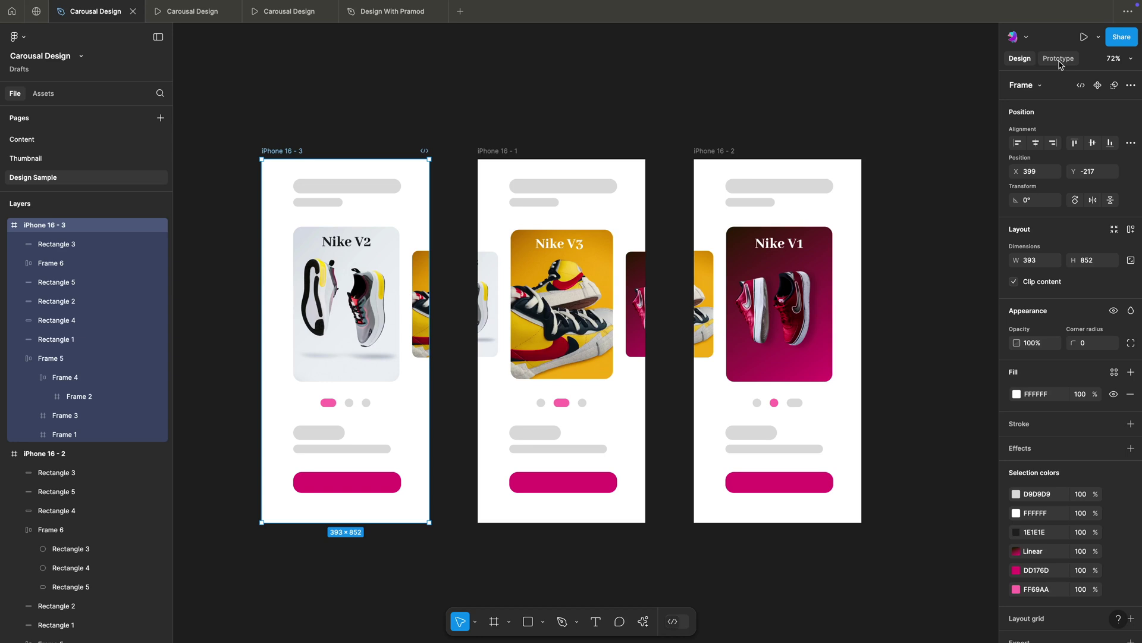
# Add a prototype link from iPhone 16 - 3 to iPhone 16 - 1 with the After delay trigger.
pyautogui.click(1058, 59)
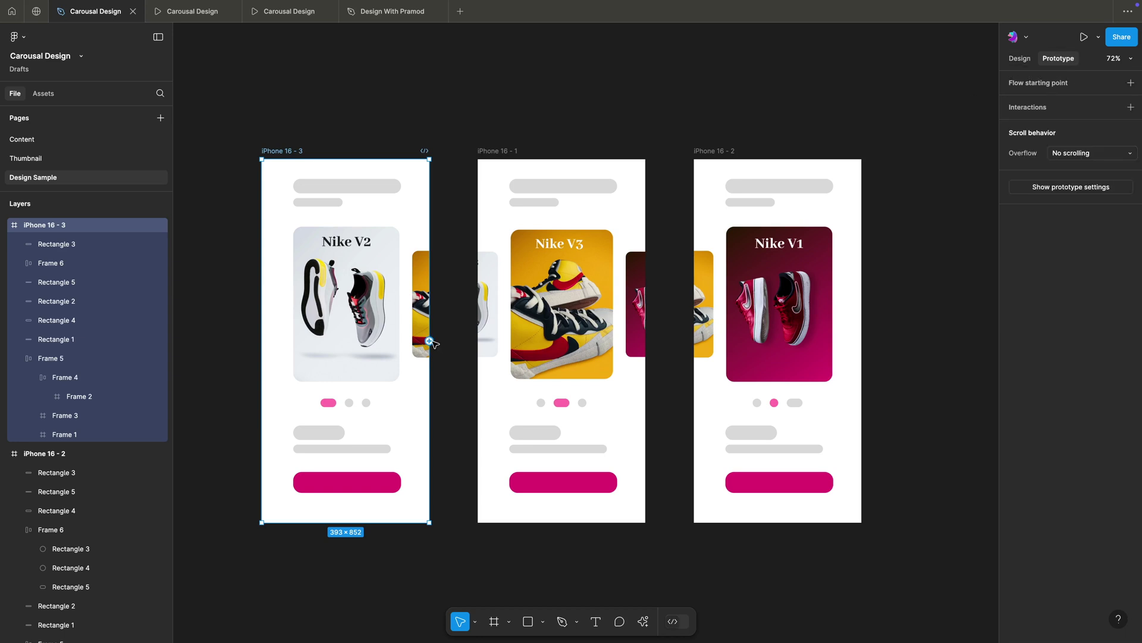
pyautogui.moveTo(430, 341); pyautogui.dragTo(507, 342)
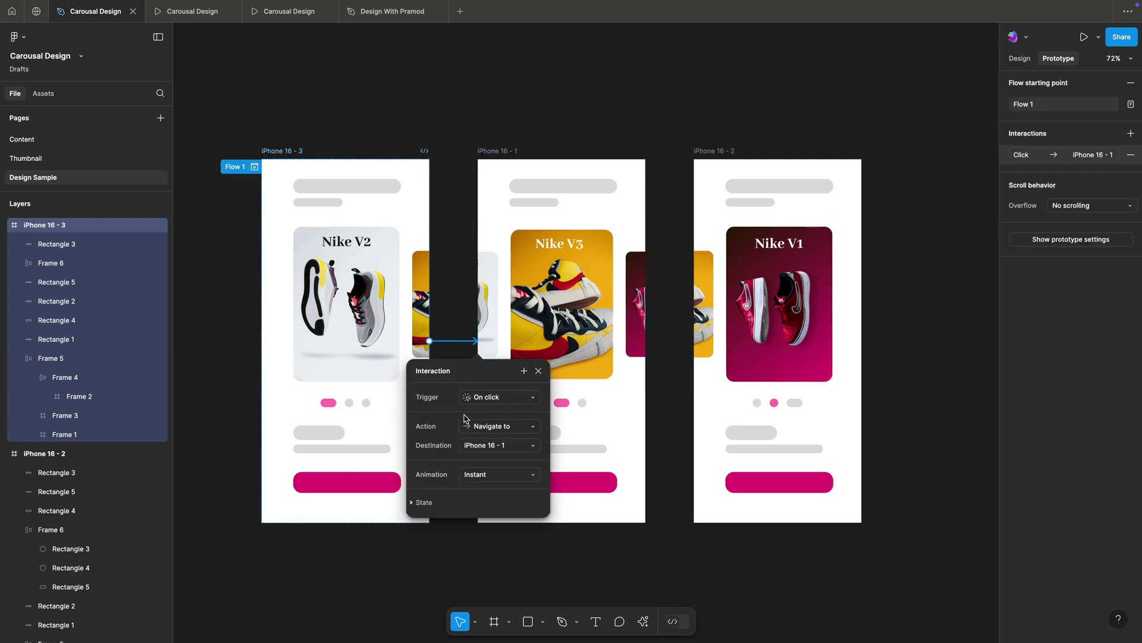
pyautogui.click(491, 400)
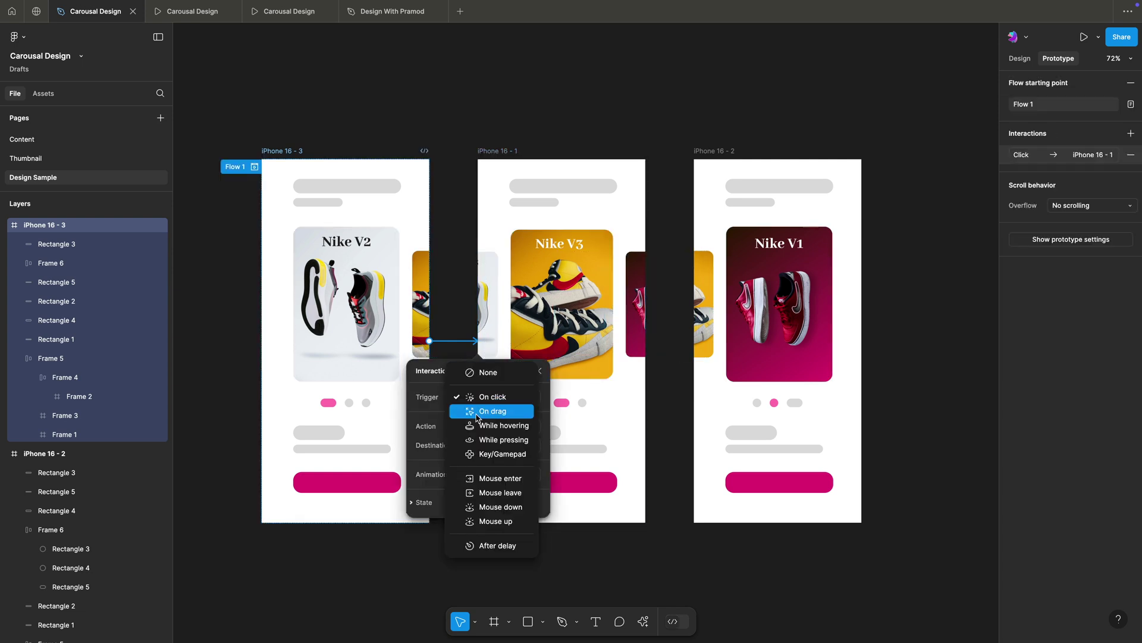
pyautogui.click(499, 546)
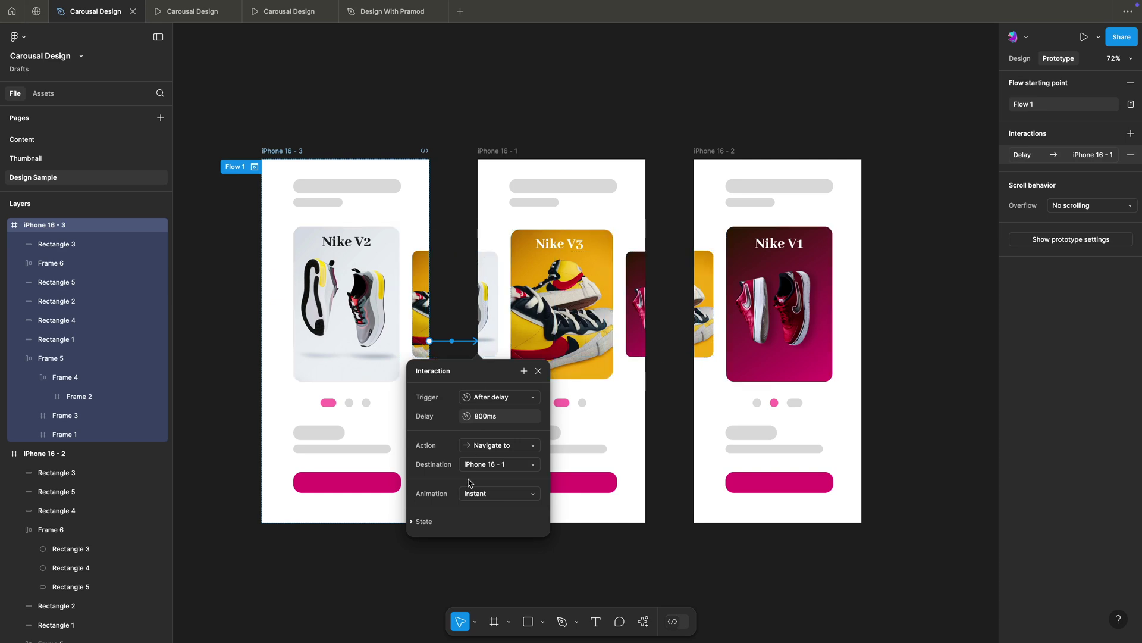
# Set the iPhone 16 - 3 link's animation to Smart animate with a 400 ms duration.
pyautogui.click(482, 499)
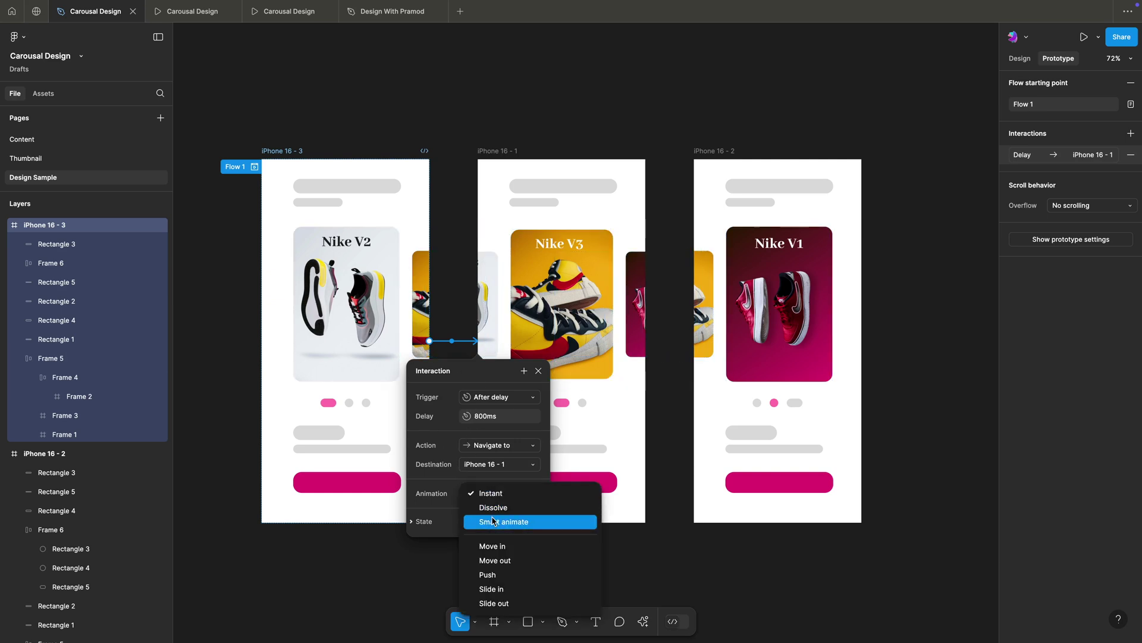
pyautogui.click(493, 521)
pyautogui.click(493, 531)
pyautogui.write('400')
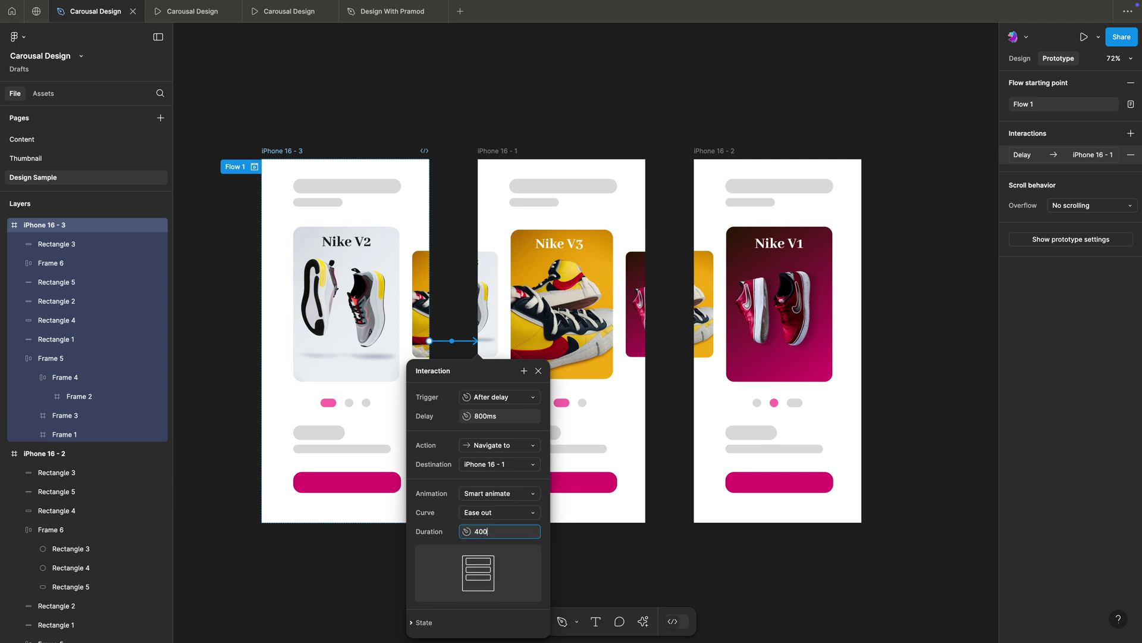
pyautogui.press('Return')
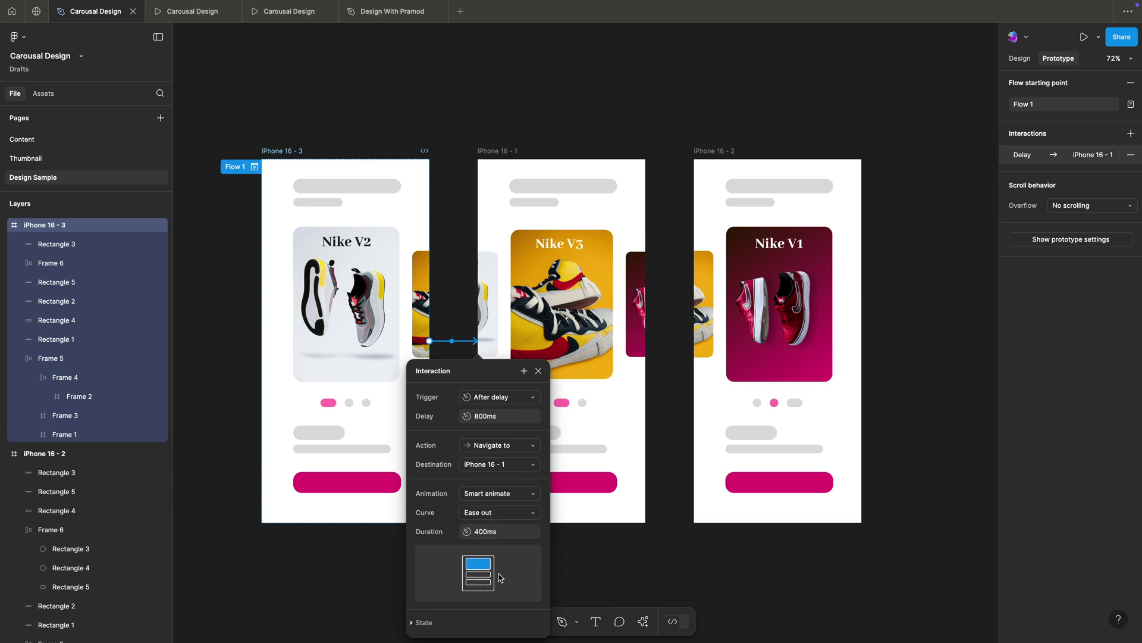
pyautogui.click(619, 555)
# Link iPhone 16 - 1 to iPhone 16 - 2 with the After delay trigger.
pyautogui.click(499, 152)
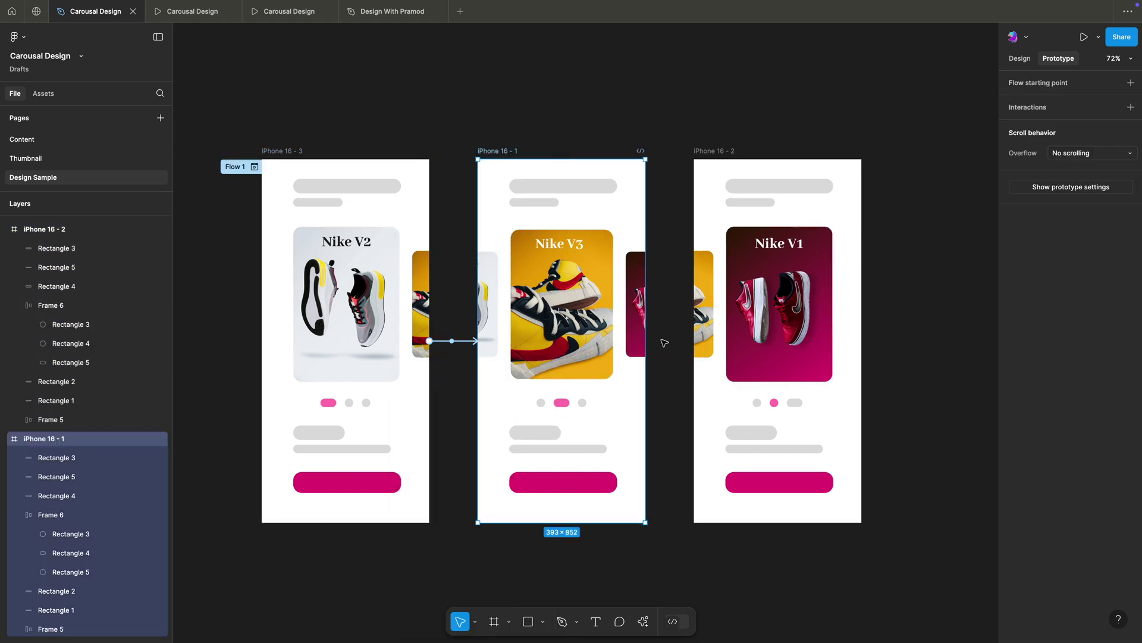
pyautogui.moveTo(646, 341); pyautogui.dragTo(698, 345)
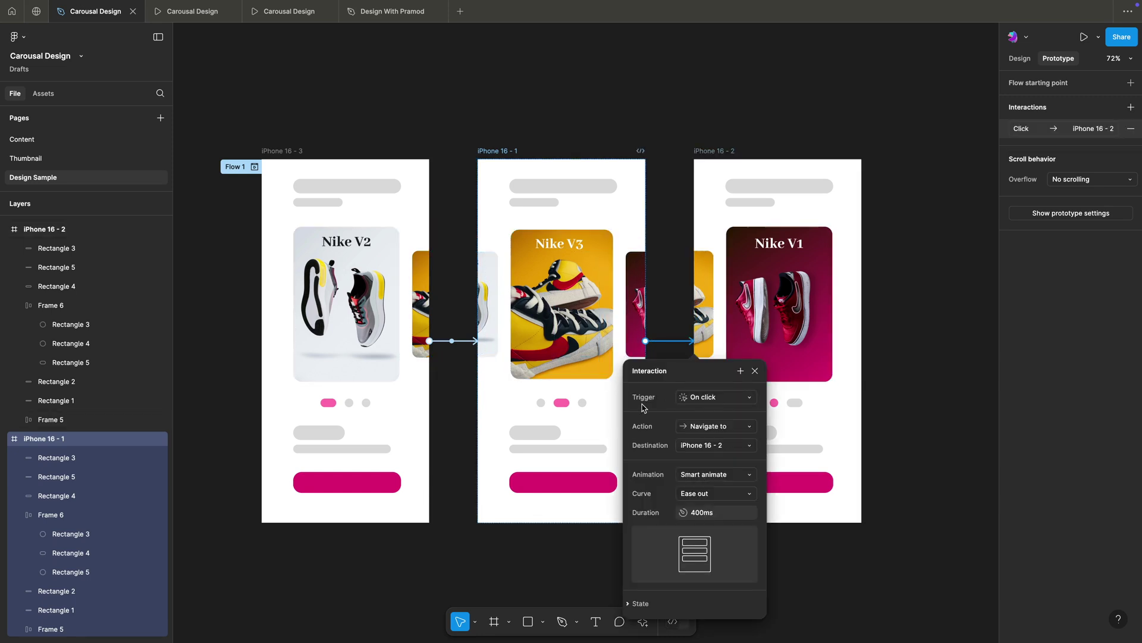
pyautogui.click(704, 402)
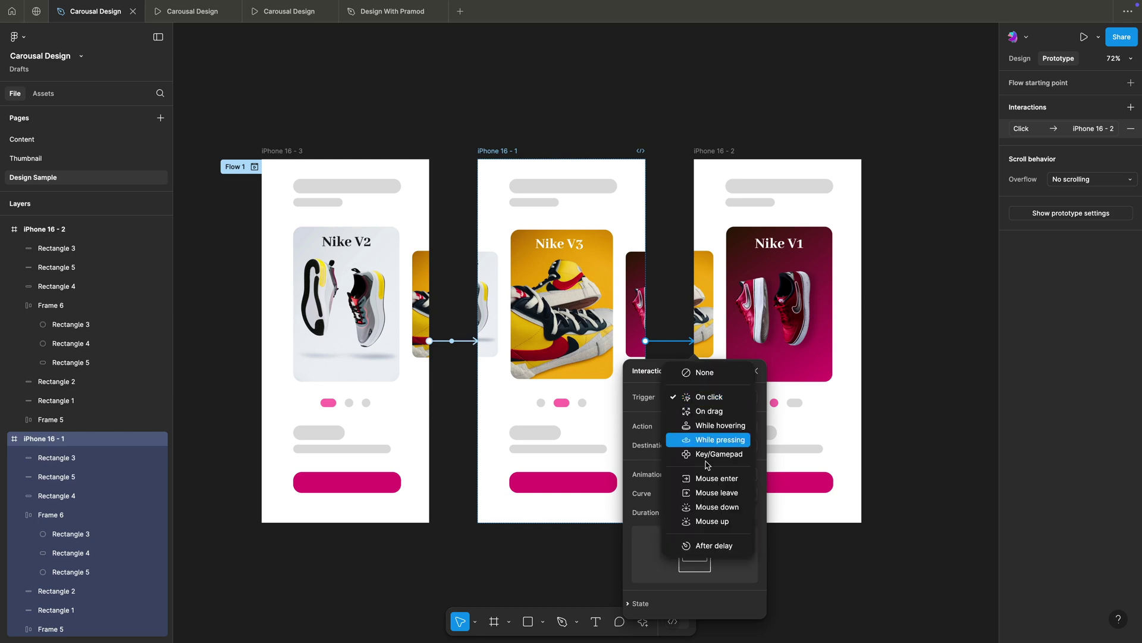
pyautogui.click(718, 546)
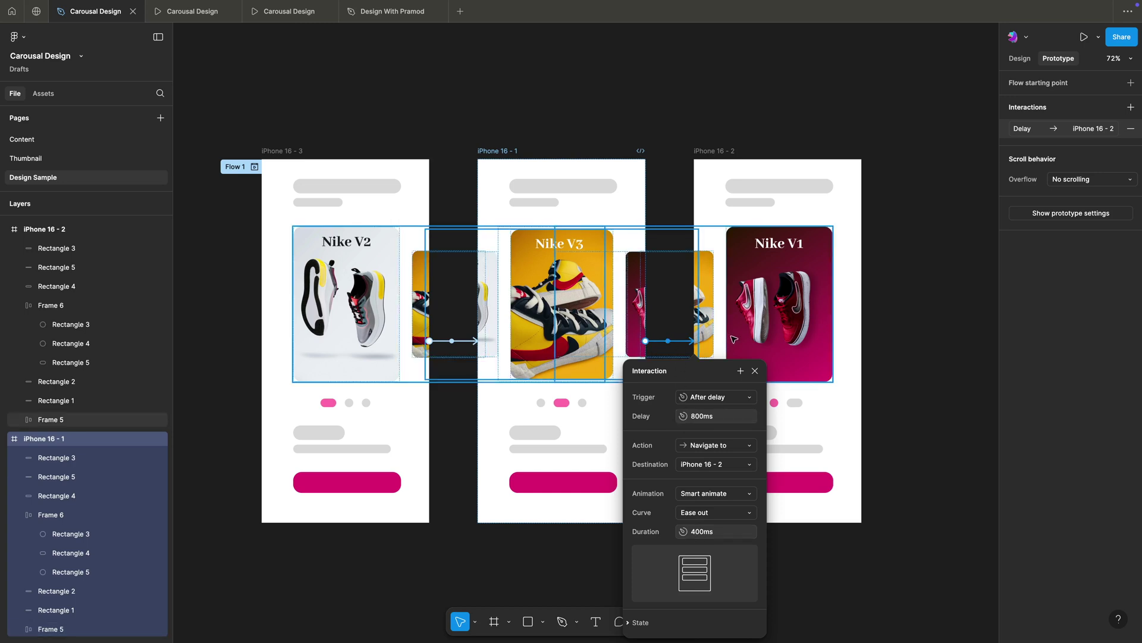
pyautogui.click(913, 360)
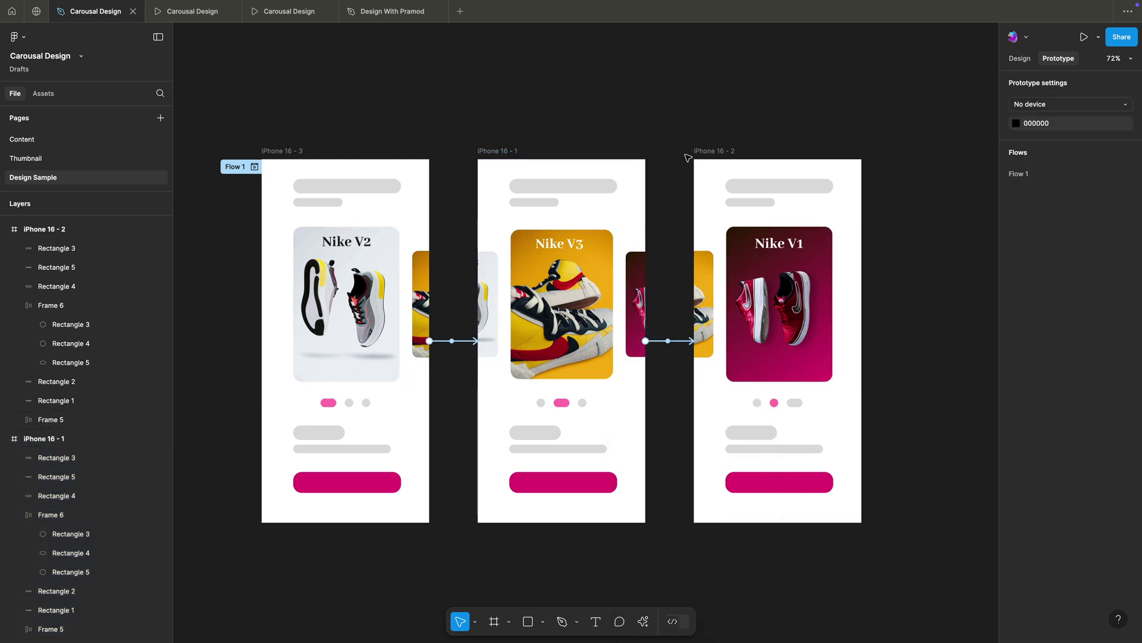
# Add return links from iPhone 16 - 2 to iPhone 16 - 1 with the After delay trigger, and from iPhone 16 - 1 to iPhone 16 - 3.
pyautogui.click(703, 149)
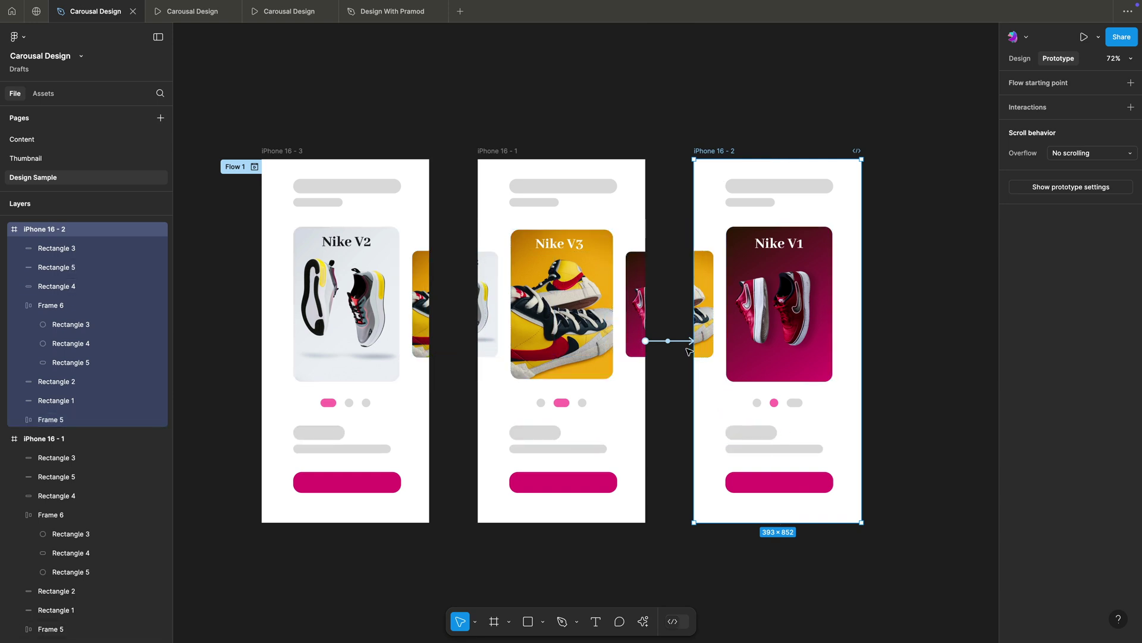
pyautogui.moveTo(652, 361); pyautogui.dragTo(634, 367)
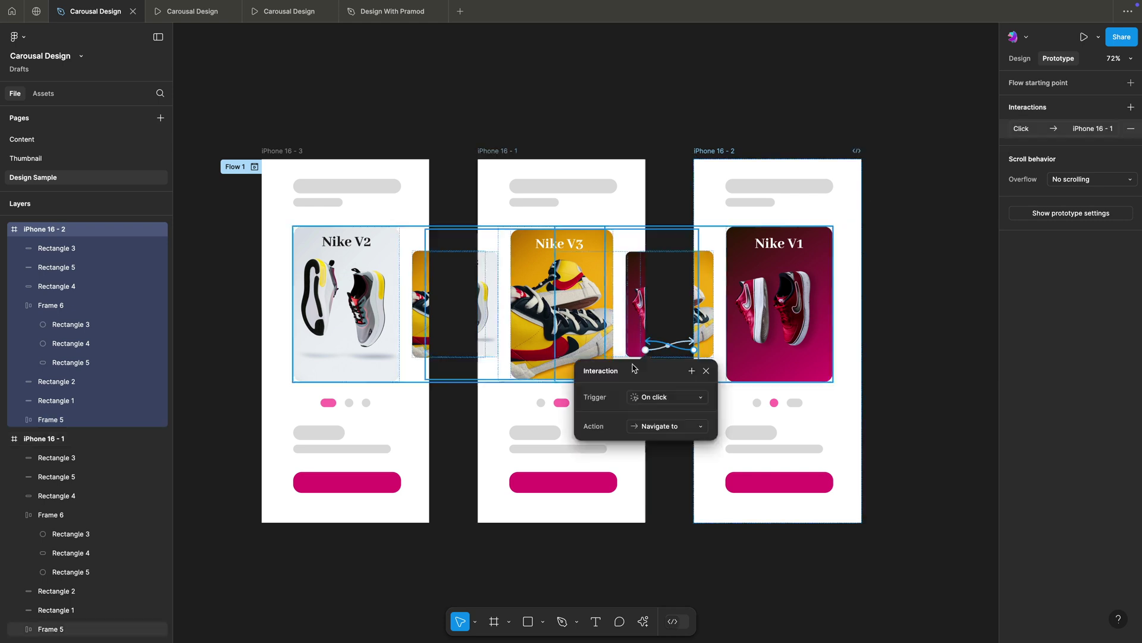
pyautogui.click(673, 398)
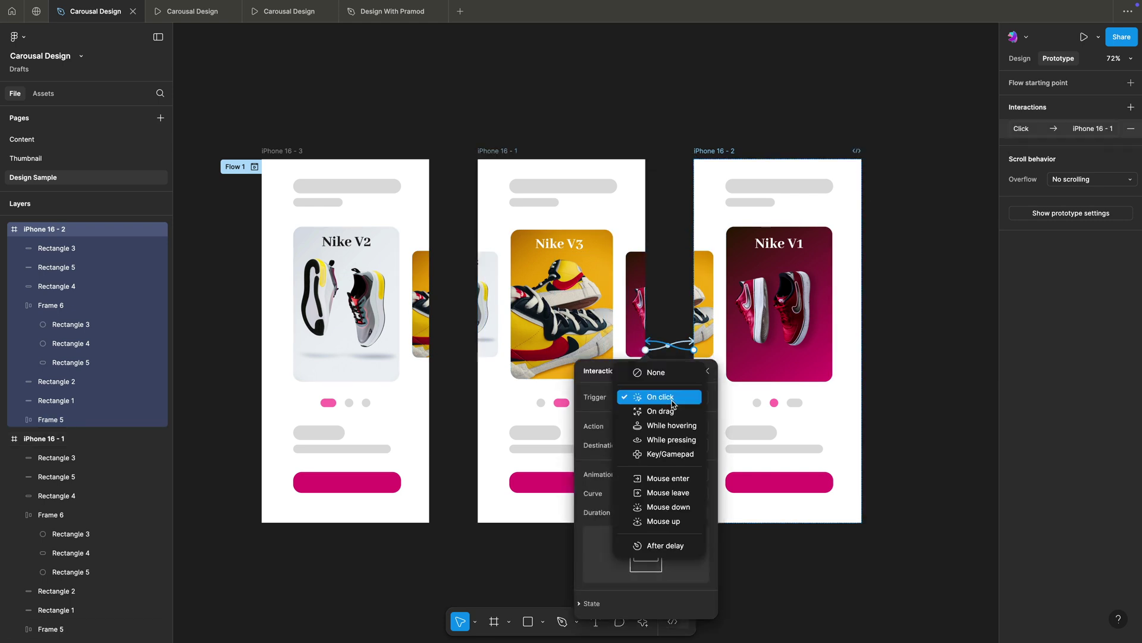
pyautogui.click(686, 555)
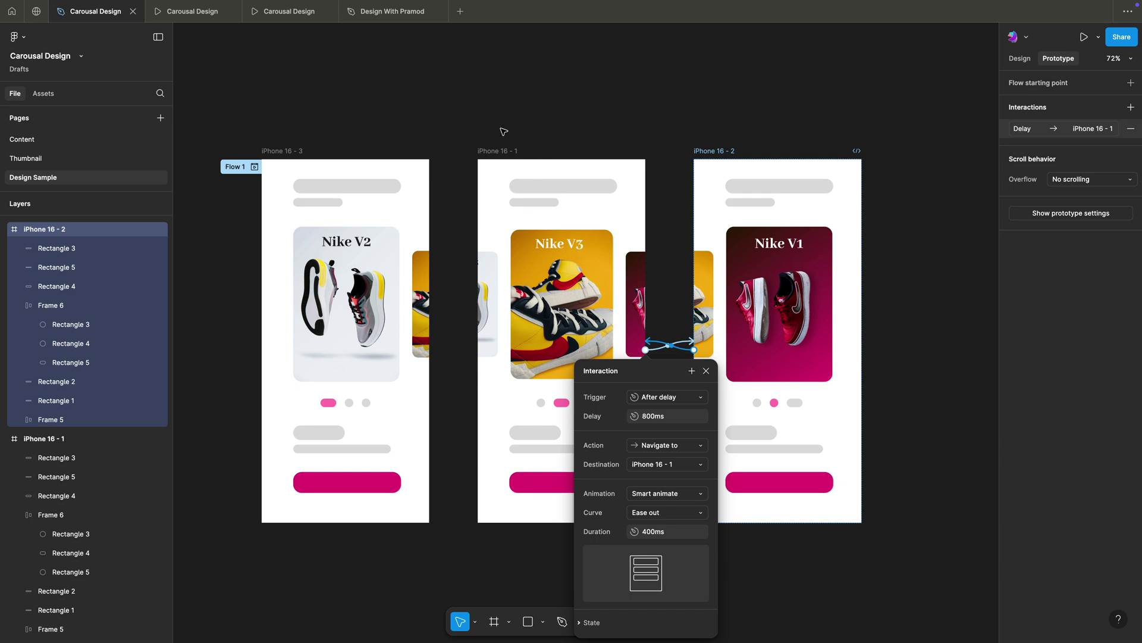
pyautogui.click(506, 152)
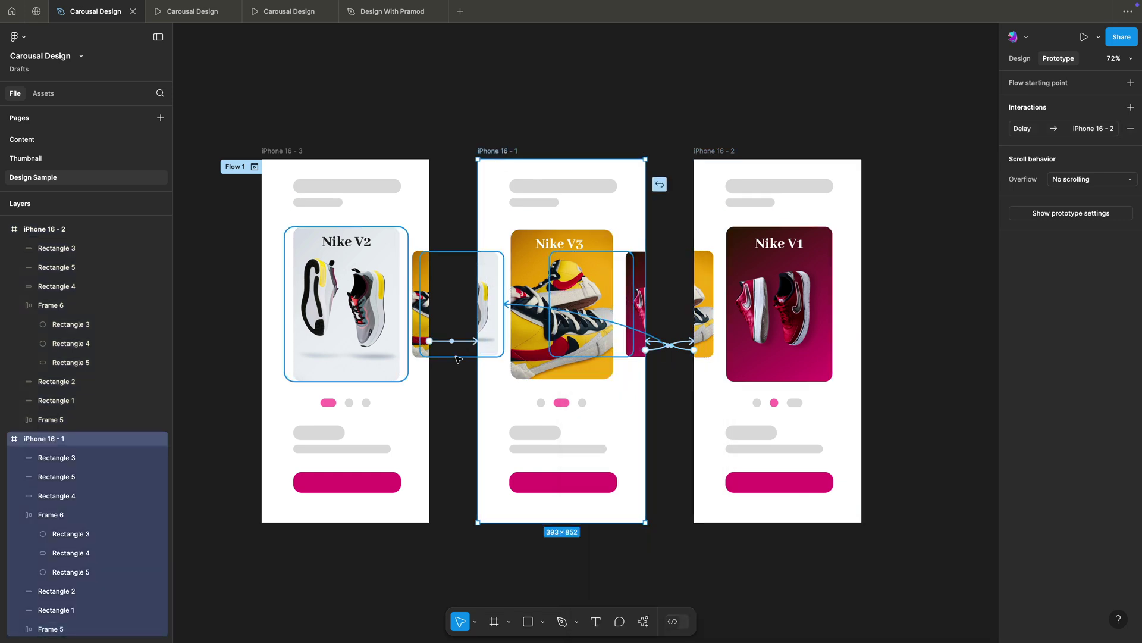
# Preview the carousel prototype starting from iPhone 16 - 3, and close the preview.
pyautogui.click(289, 150)
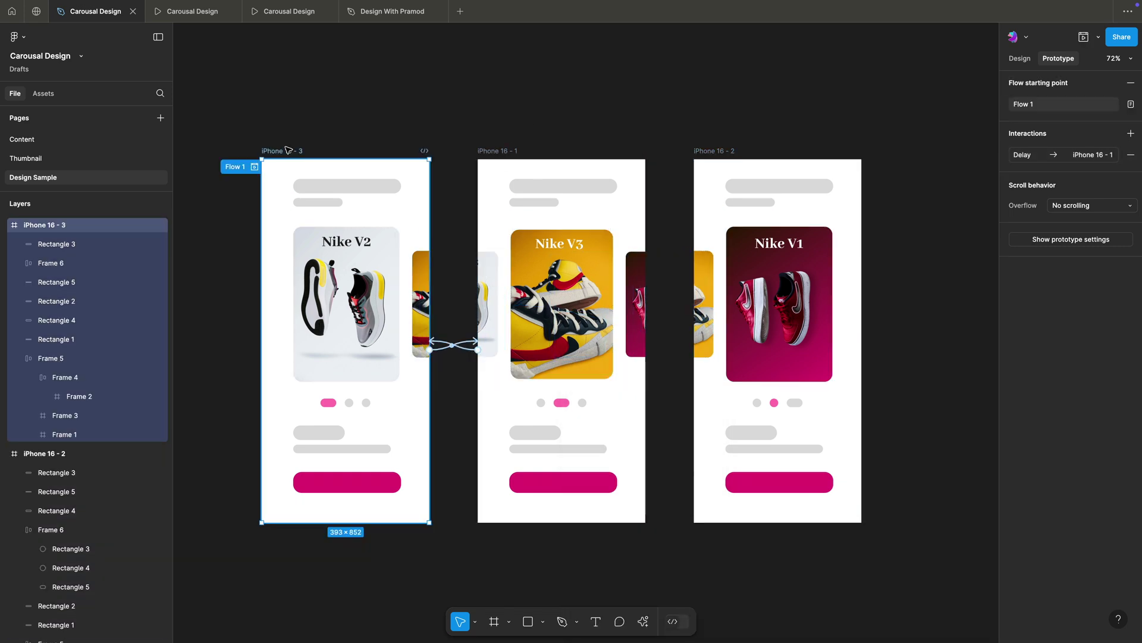
pyautogui.hotkey('shift', 'space')
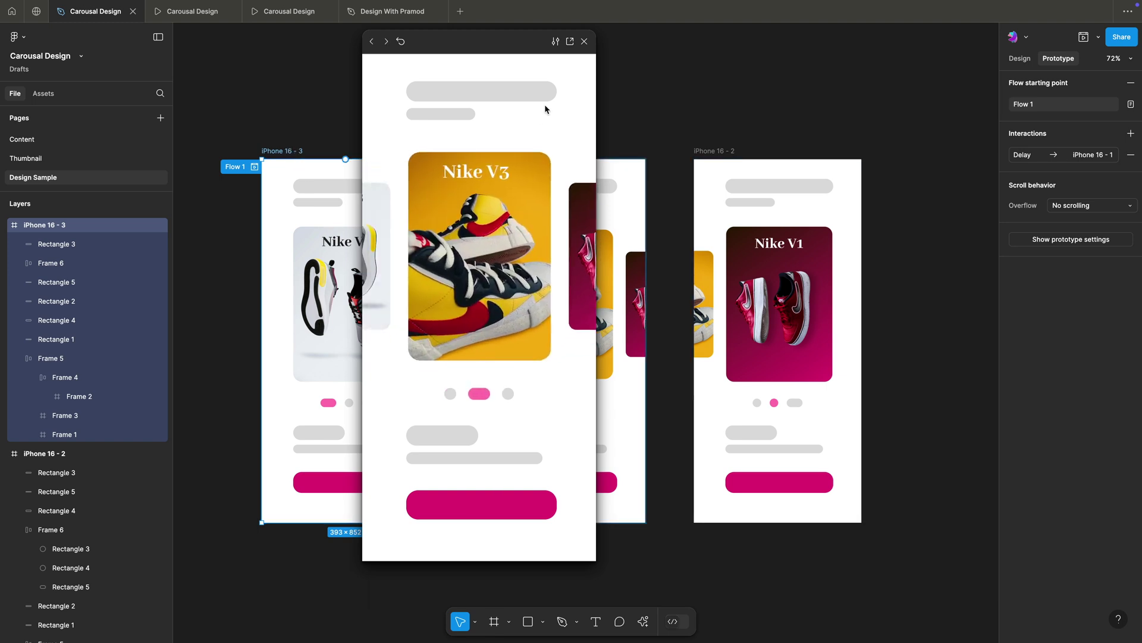
pyautogui.press('Escape')
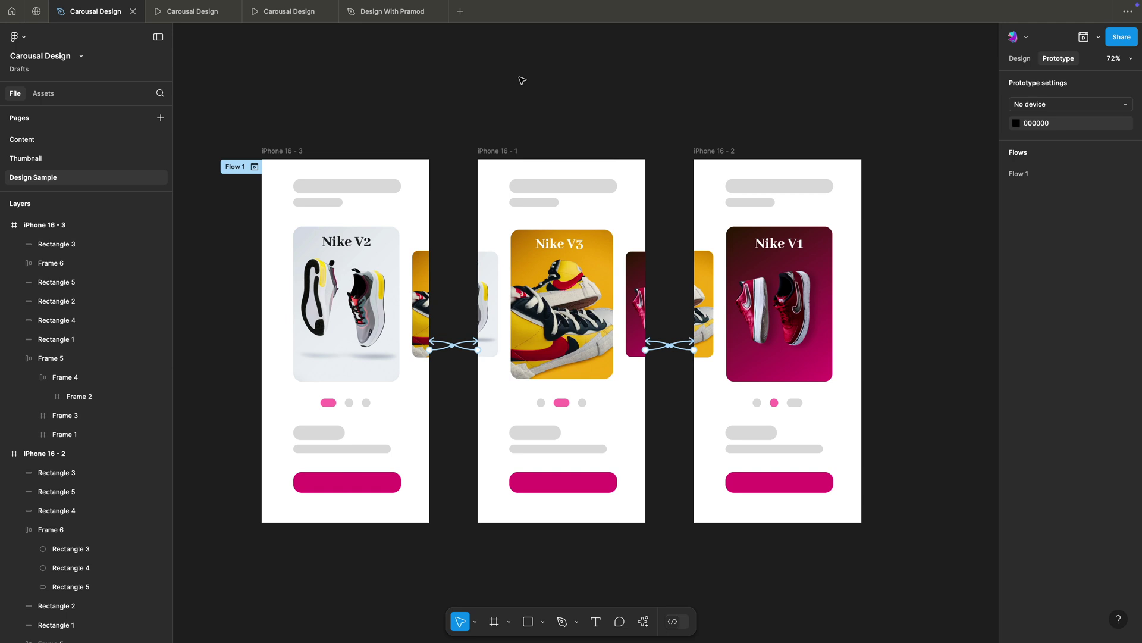
# Duplicate the three phone screens and place the copies in a row below the originals.
pyautogui.scroll(1, 522, 80)
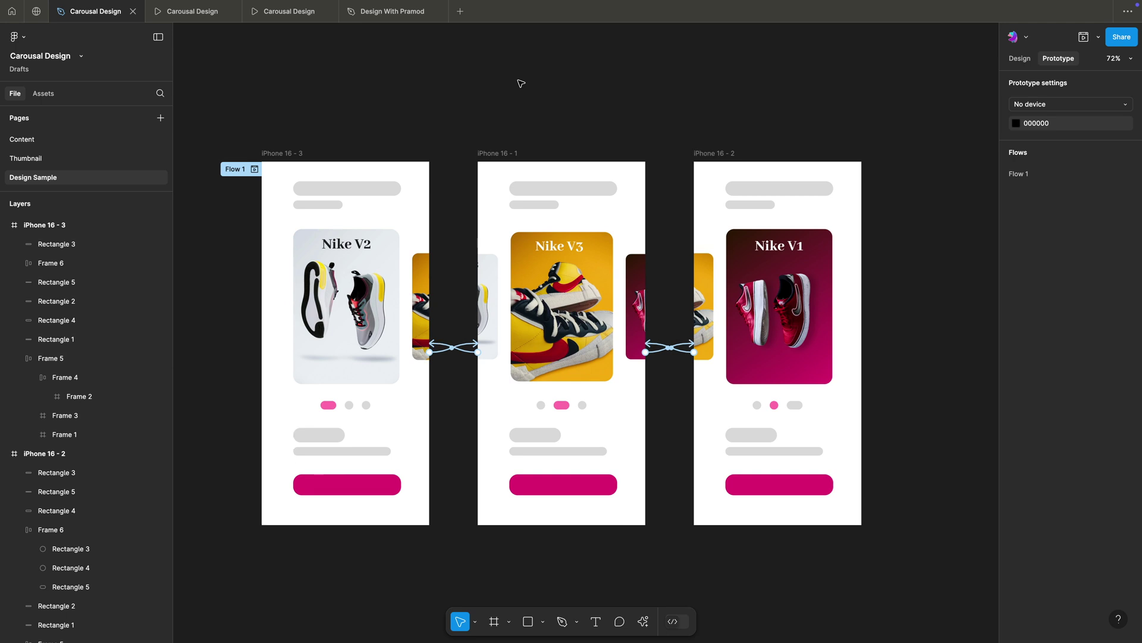
pyautogui.scroll(-3, 522, 89)
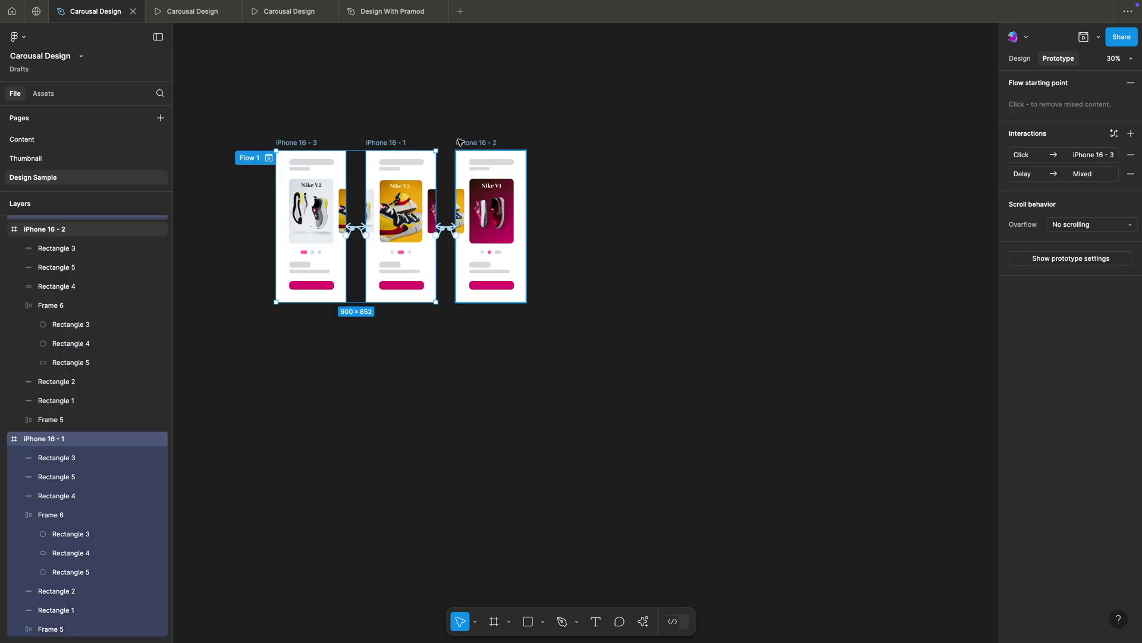
pyautogui.keyDown('shift'); pyautogui.click(459, 143); pyautogui.keyUp('shift')
pyautogui.hotkey('ctrl', 'd')
pyautogui.moveTo(480, 147); pyautogui.dragTo(480, 379)
pyautogui.moveTo(342, 334); pyautogui.dragTo(507, 286)
pyautogui.scroll(3, 510, 285)
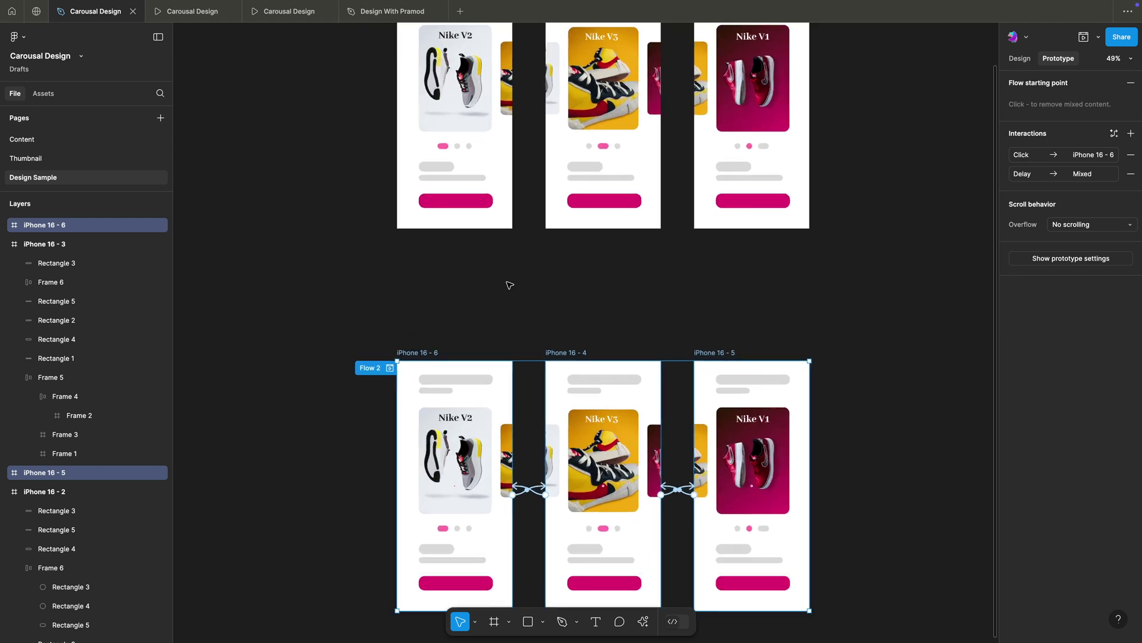
# Delete the two grey placeholder bars between the carousel dots and the pink button on iPhone 16 - 6.
pyautogui.scroll(-5, 510, 285)
pyautogui.scroll(1, 508, 286)
pyautogui.scroll(3, 508, 285)
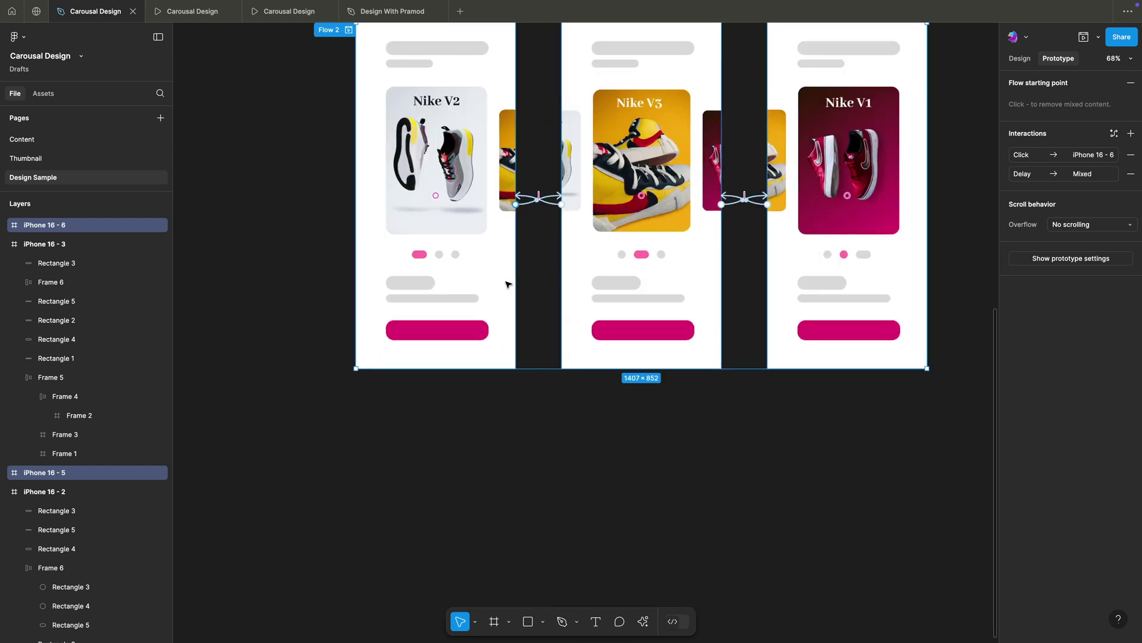
pyautogui.click(608, 426)
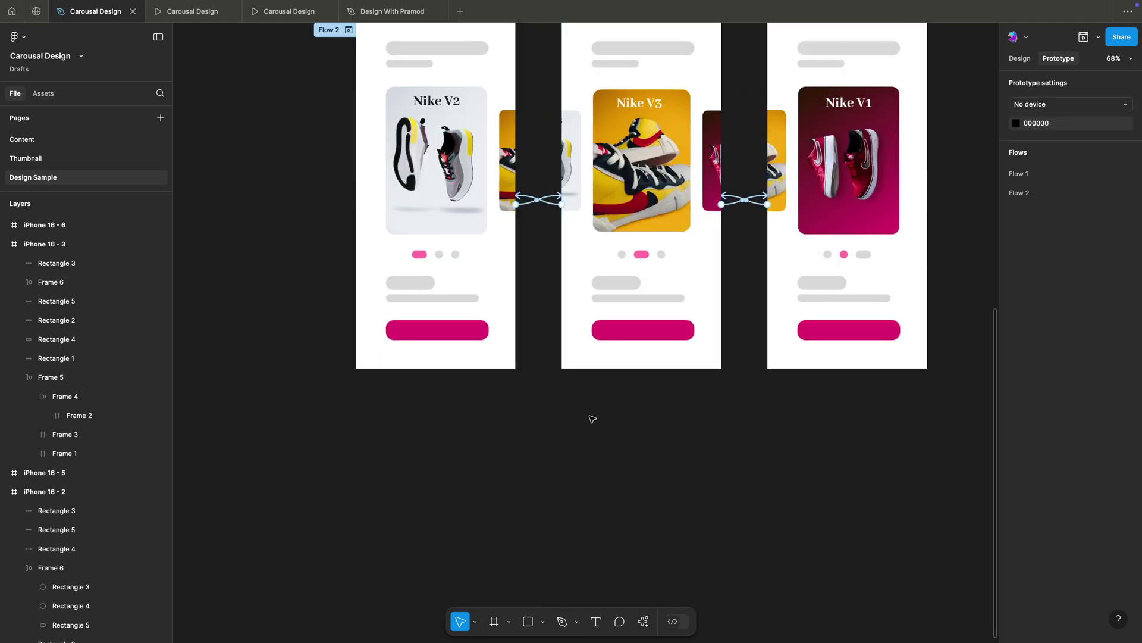
pyautogui.click(400, 285)
pyautogui.keyDown('shift'); pyautogui.click(429, 298); pyautogui.keyUp('shift')
pyautogui.press('Delete')
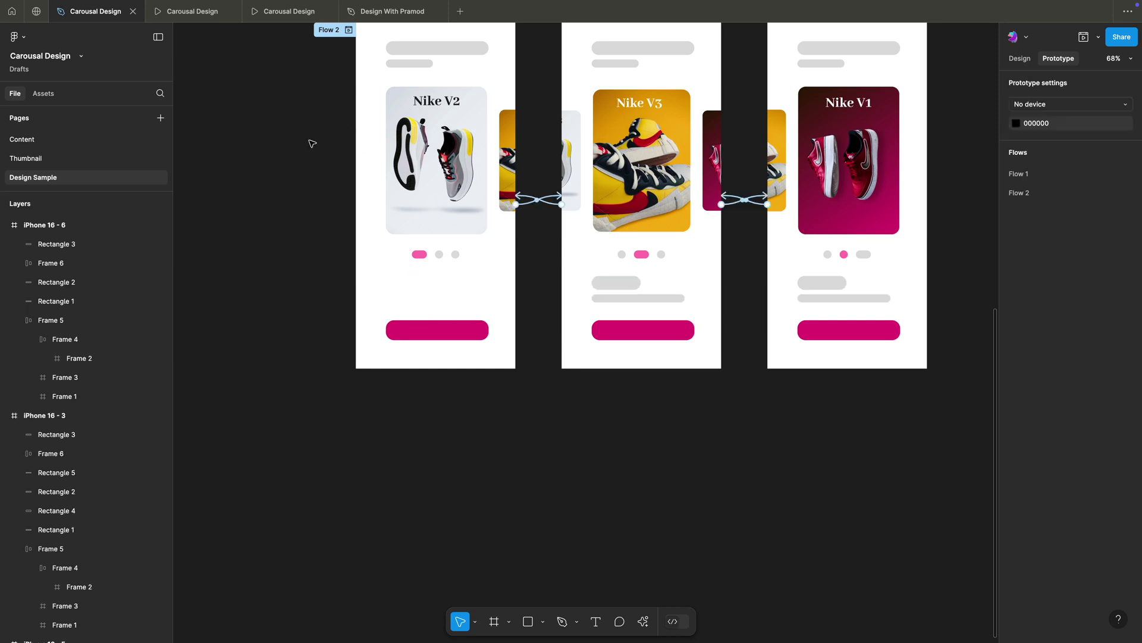
# Remove the prototype links between iPhone 16 - 6, iPhone 16 - 4 and iPhone 16 - 5.
pyautogui.scroll(3, 311, 142)
pyautogui.click(369, 102)
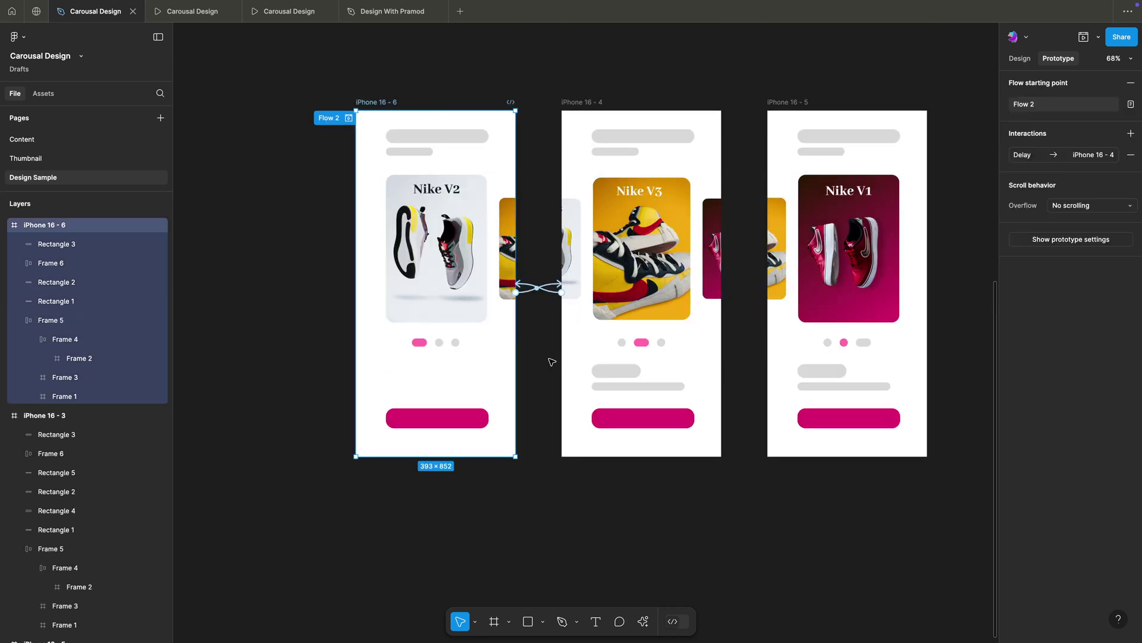
pyautogui.click(539, 287)
pyautogui.press('Escape')
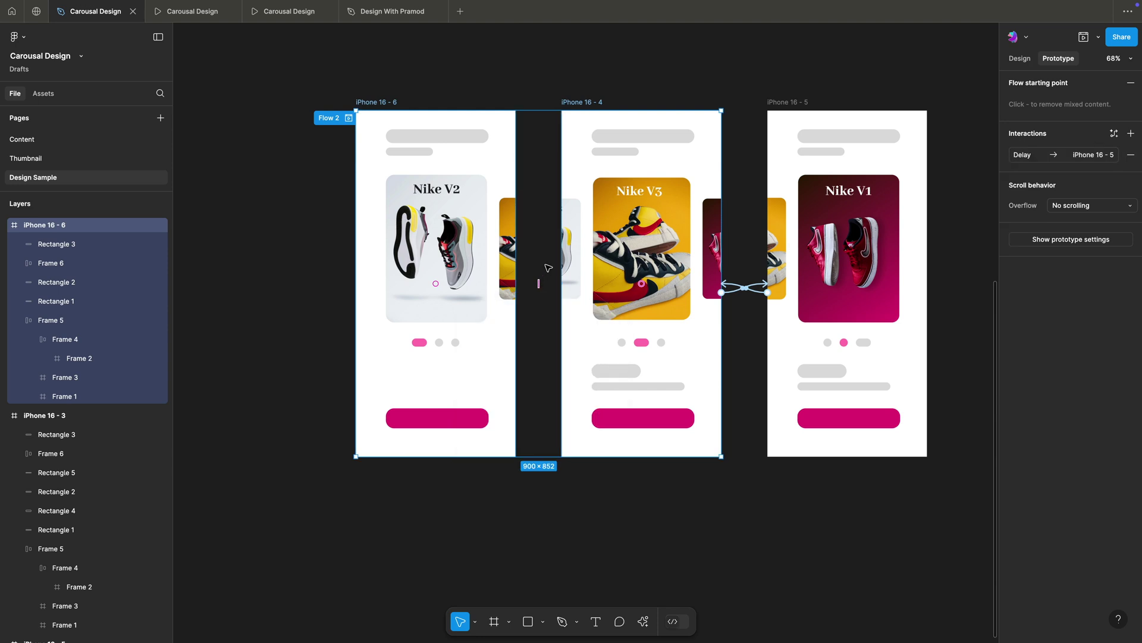
pyautogui.click(745, 288)
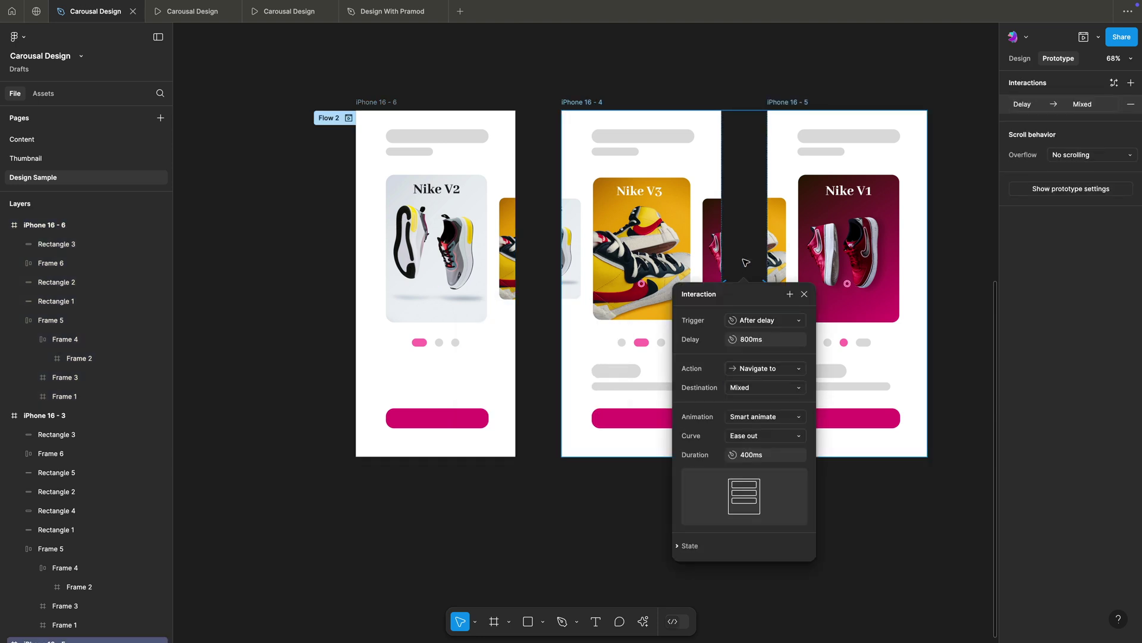
pyautogui.click(392, 102)
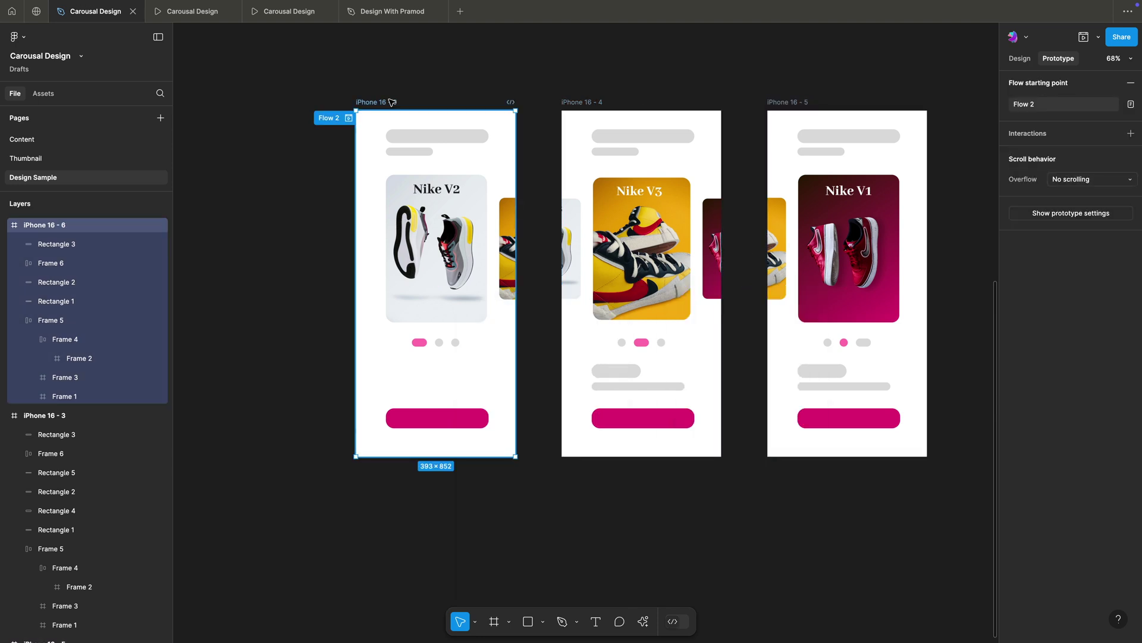
# Delete the two grey placeholder bars below the carousel dots on iPhone 16 - 4 and iPhone 16 - 5.
pyautogui.click(630, 376)
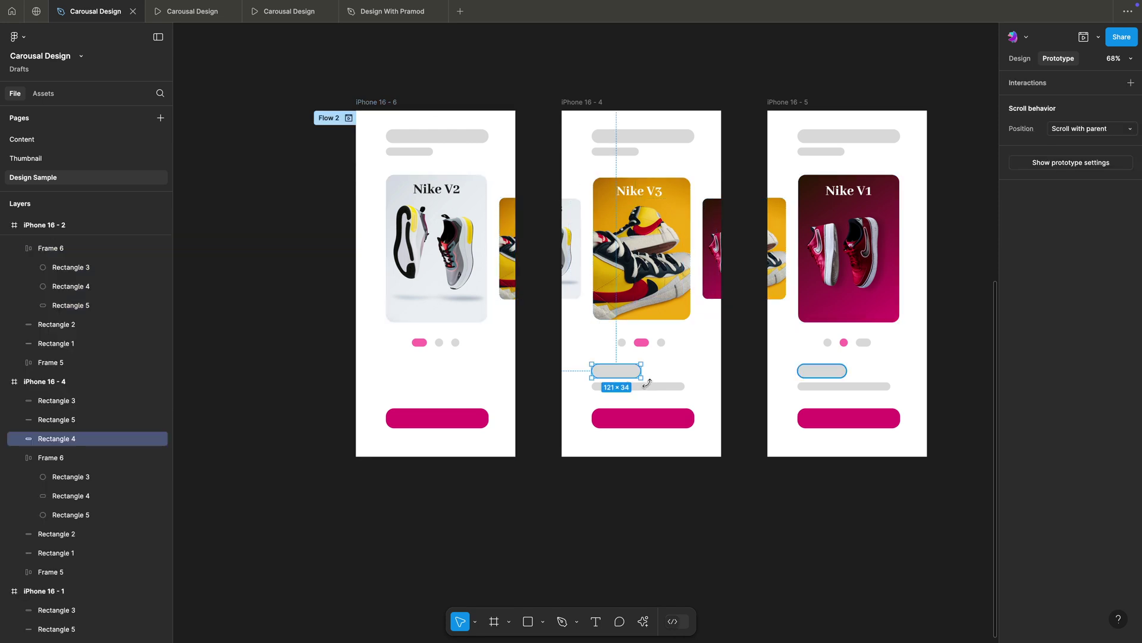
pyautogui.keyDown('shift'); pyautogui.click(650, 386); pyautogui.keyUp('shift')
pyautogui.press('Delete')
# Draw a circle about 74 × 74 on the empty canvas below iPhone 16 - 6.
pyautogui.scroll(-1, 476, 476)
pyautogui.press('o')
pyautogui.moveTo(446, 469); pyautogui.dragTo(475, 499)
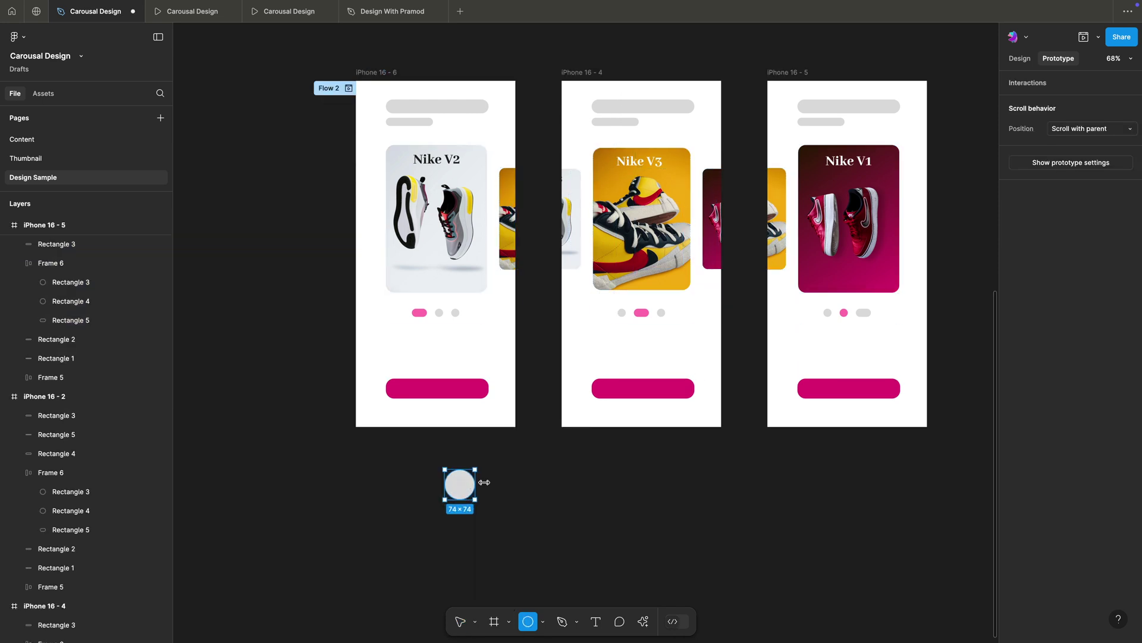
pyautogui.click(516, 468)
# Draw a right-pointing chevron about 18.5 × 37 inside the circle with the Pen tool.
pyautogui.press('p')
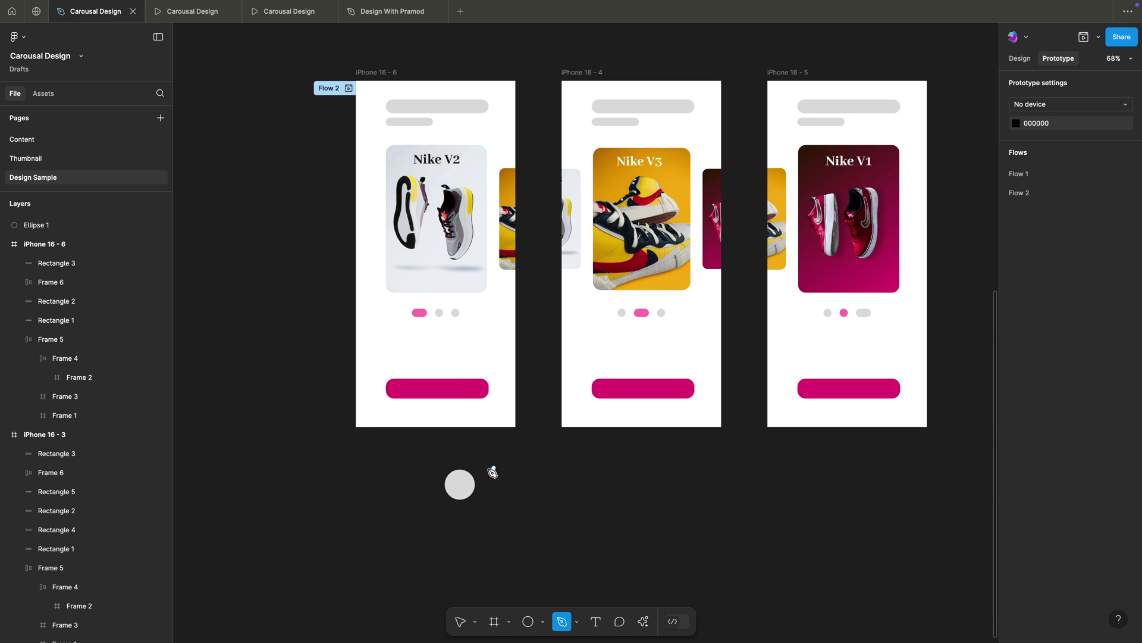
pyautogui.click(457, 478)
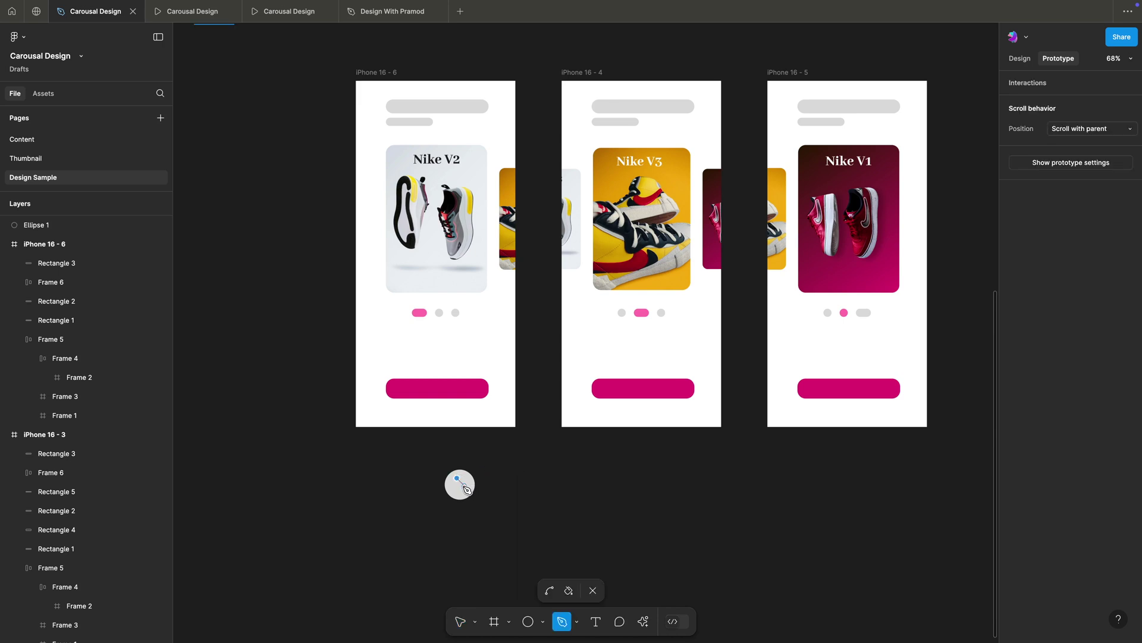
pyautogui.click(457, 494)
pyautogui.press('Escape')
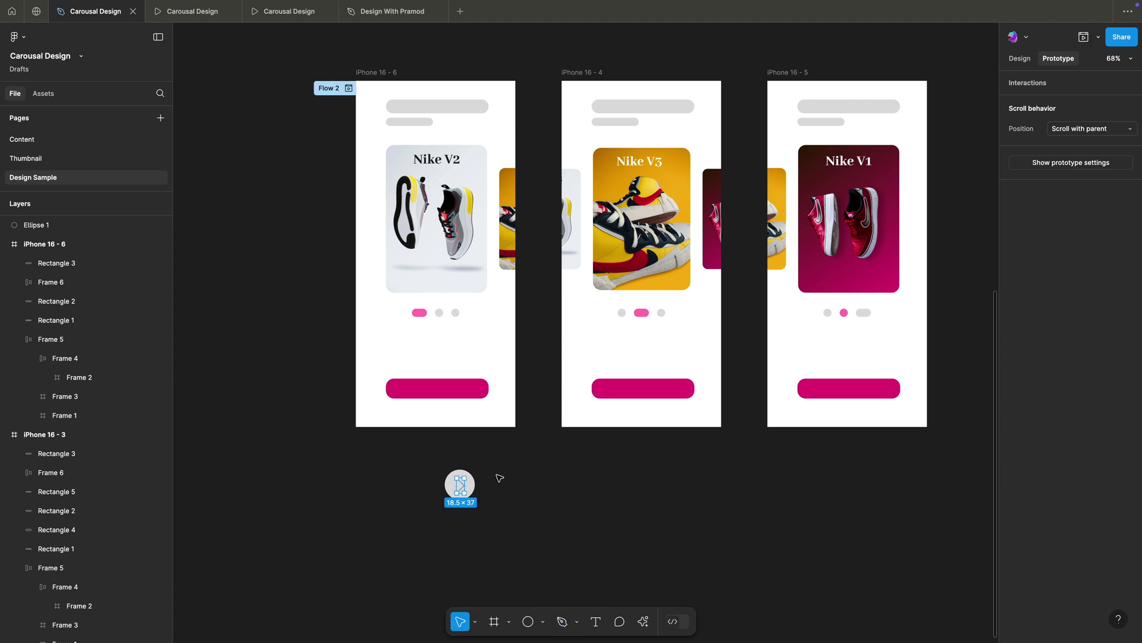
# Set the chevron's stroke weight to 4 and its end caps to Round.
pyautogui.scroll(3, 456, 473)
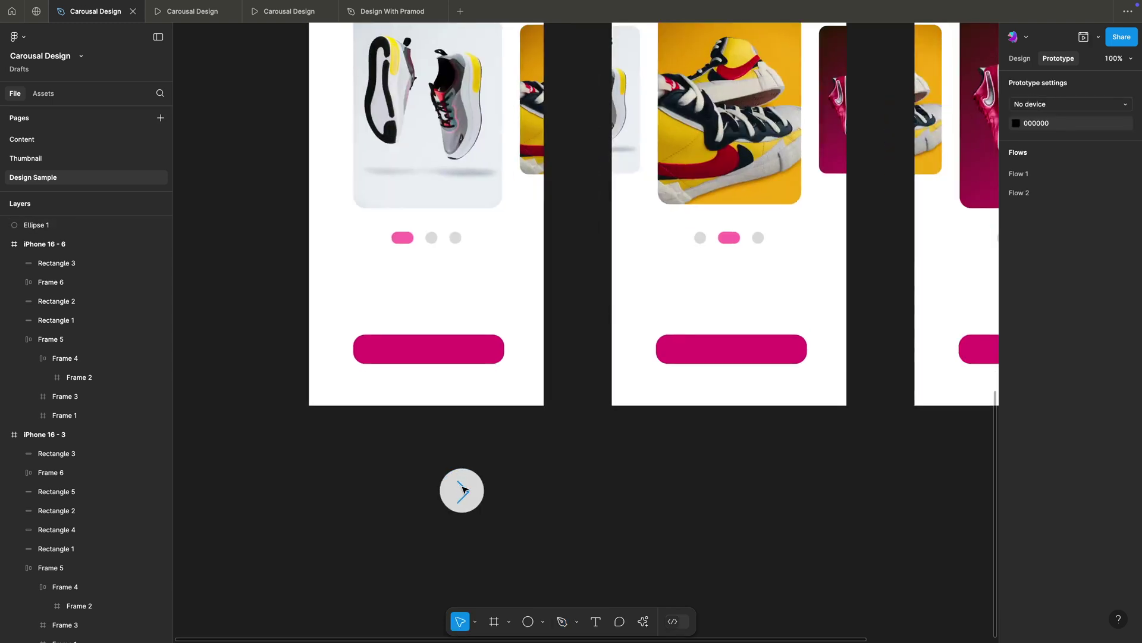
pyautogui.click(1017, 58)
pyautogui.click(1080, 428)
pyautogui.write('4')
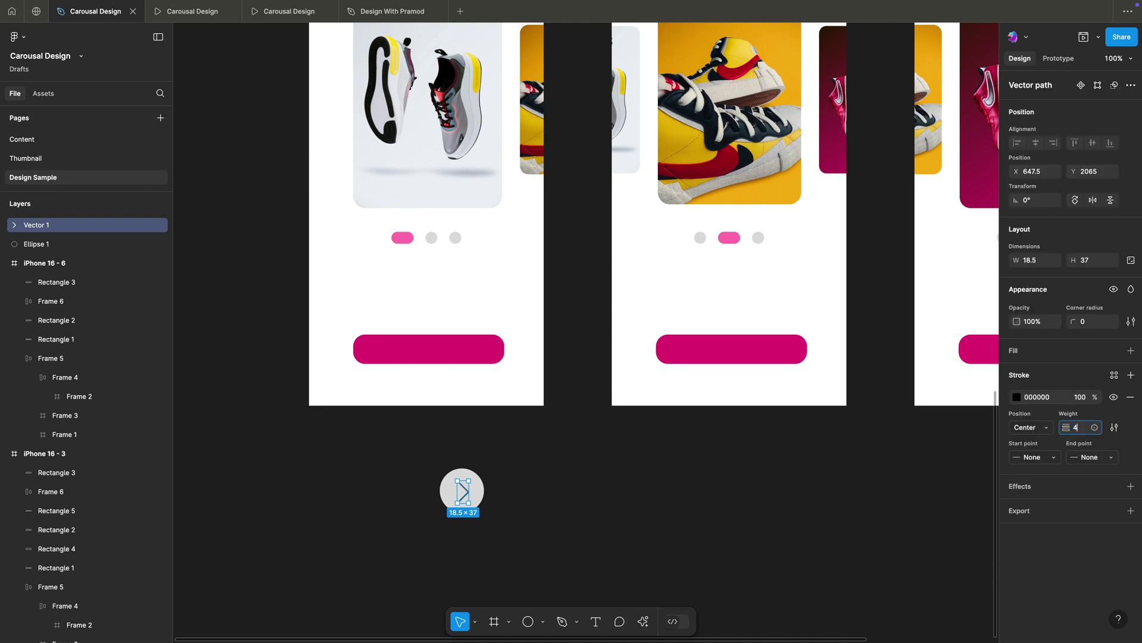
pyautogui.click(1055, 457)
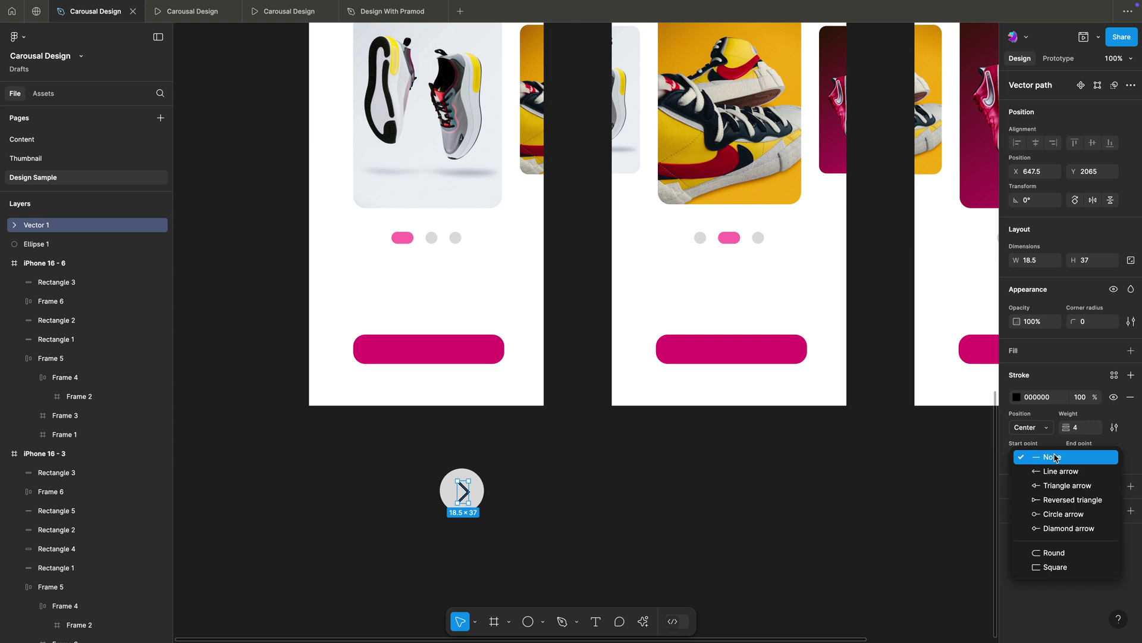
pyautogui.click(1065, 549)
pyautogui.click(695, 488)
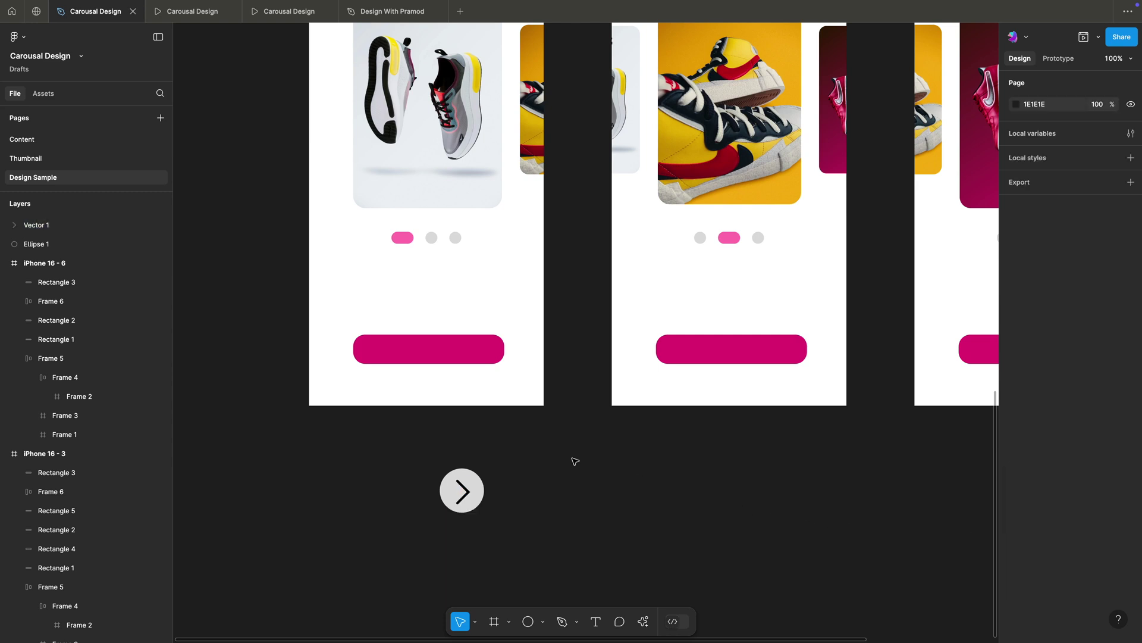
# Combine the circle and chevron into one auto layout frame.
pyautogui.moveTo(568, 456); pyautogui.dragTo(430, 510)
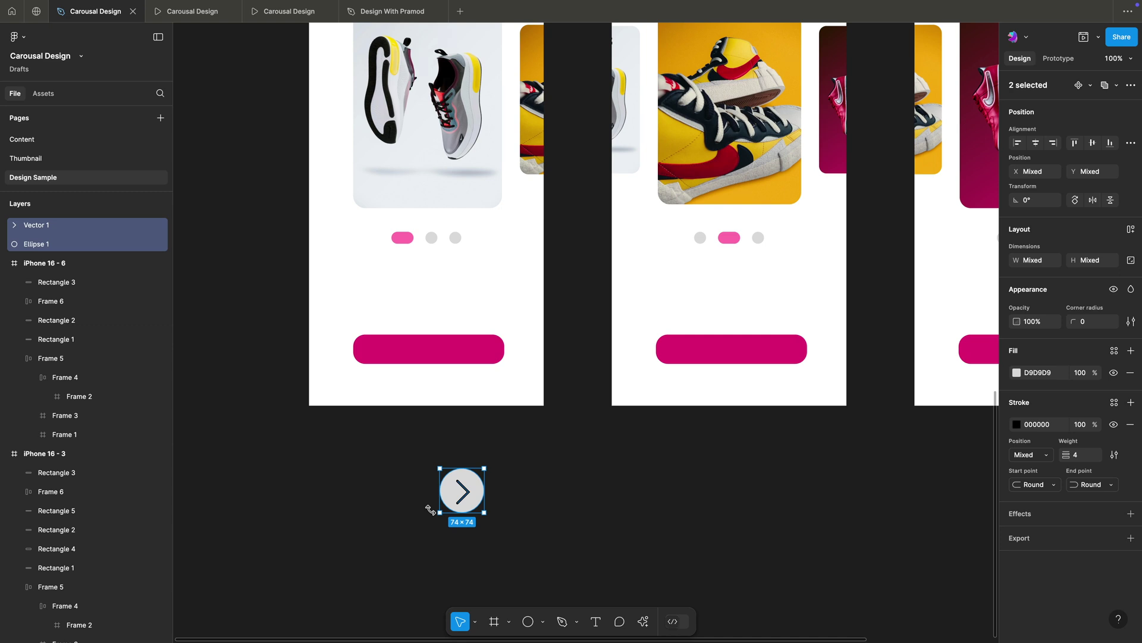
pyautogui.hotkey('shift', 'a')
pyautogui.click(517, 462)
pyautogui.click(458, 461)
pyautogui.click(477, 448)
pyautogui.click(460, 460)
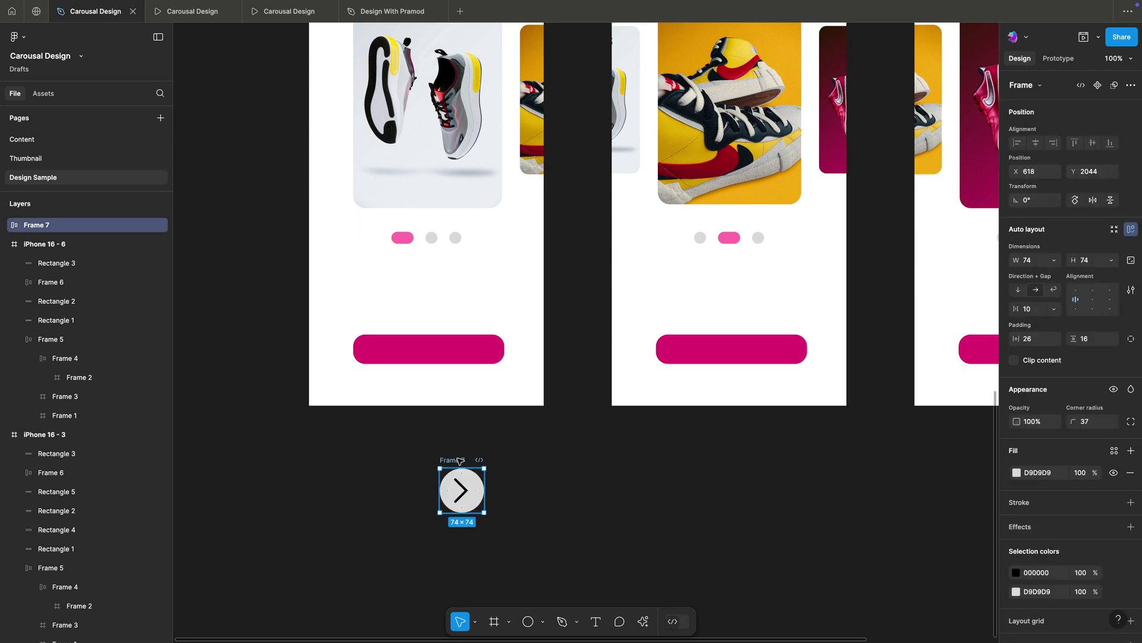
# Duplicate the arrow button, rotate the copy by 180° and place it left of the original.
pyautogui.hotkey('ctrl', 'd')
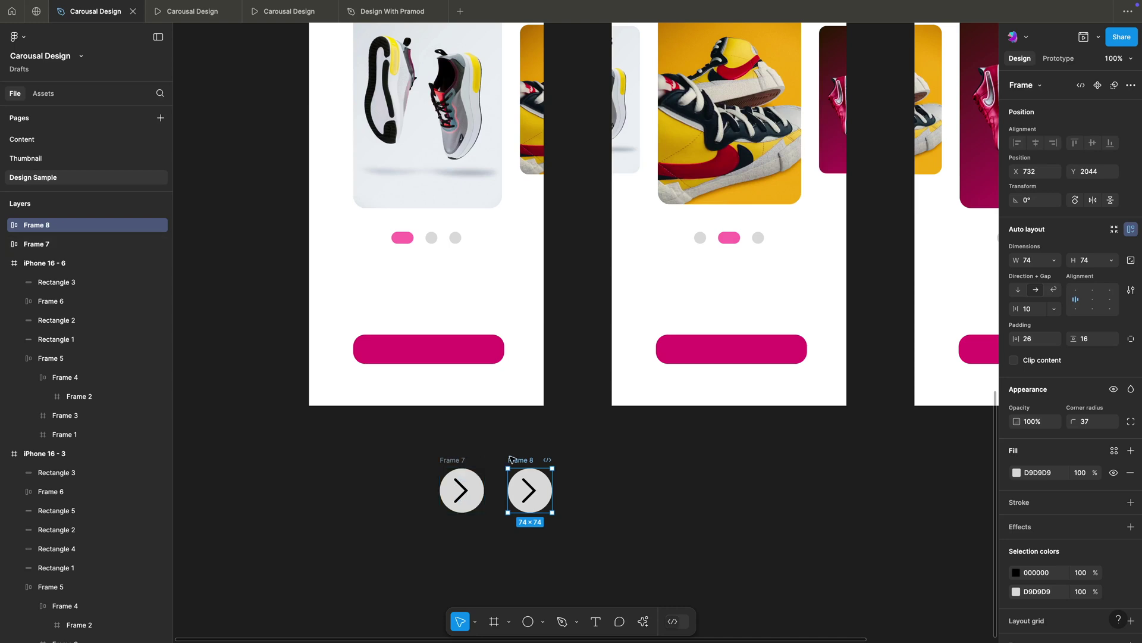
pyautogui.click(1076, 201)
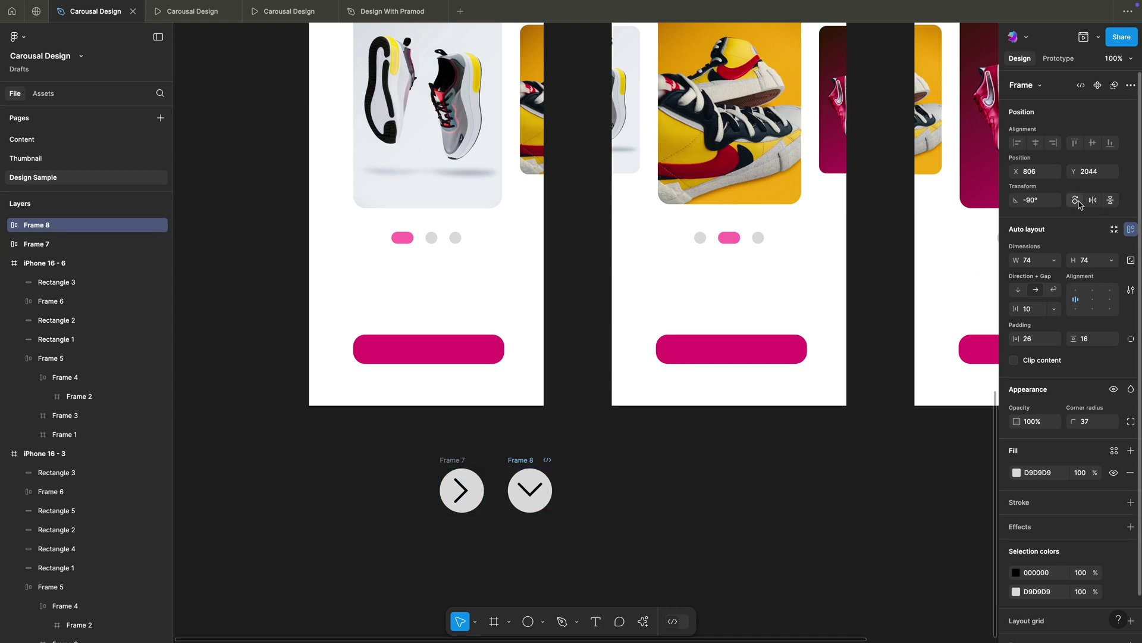
pyautogui.click(1077, 202)
pyautogui.click(624, 421)
pyautogui.moveTo(534, 454); pyautogui.dragTo(399, 454)
pyautogui.click(391, 466)
# Scale both arrow buttons down together to about 127 × 50.26 overall.
pyautogui.click(395, 461)
pyautogui.keyDown('shift'); pyautogui.click(459, 462); pyautogui.keyUp('shift')
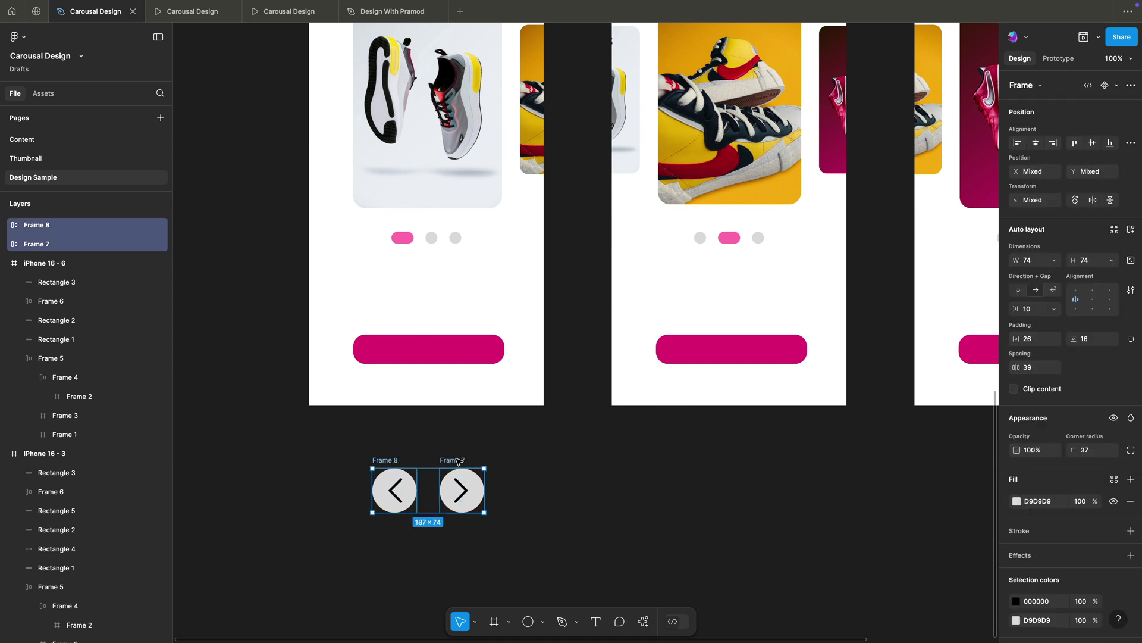
pyautogui.press('k')
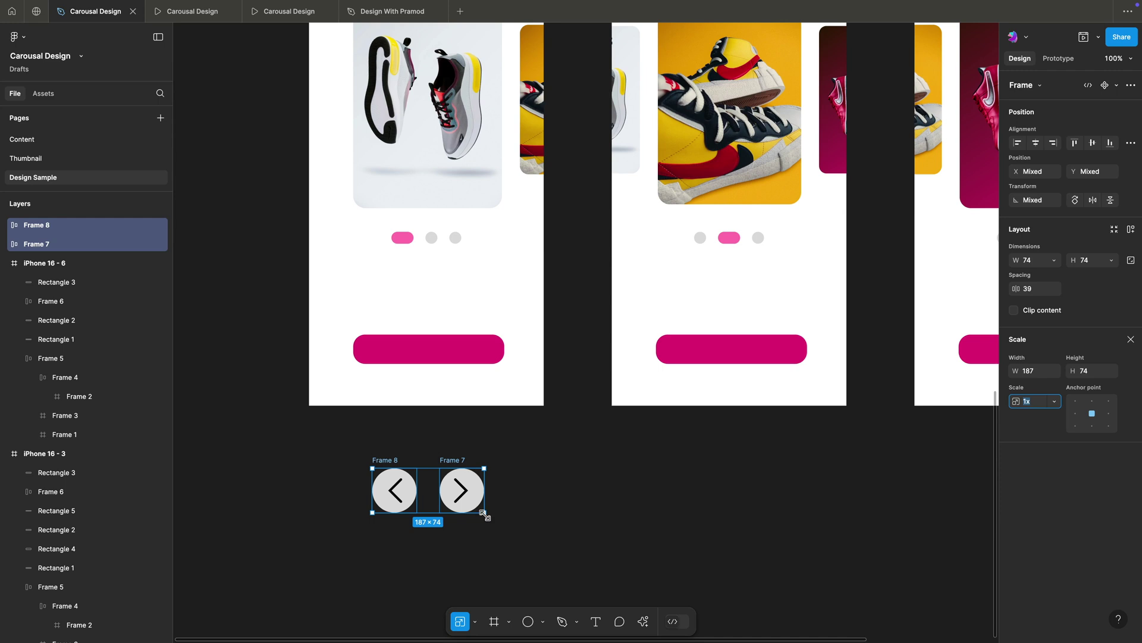
pyautogui.moveTo(483, 513); pyautogui.dragTo(448, 483)
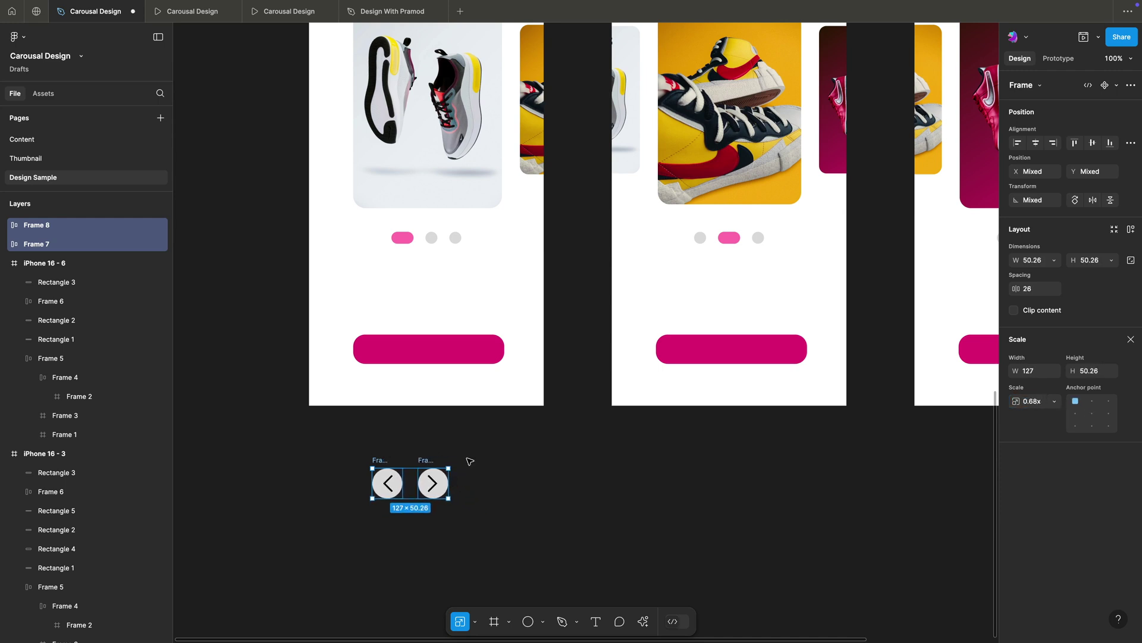
pyautogui.click(472, 458)
# Place the two arrow buttons as an auto layout pair beneath the carousel dots on iPhone 16 - 6.
pyautogui.click(434, 470)
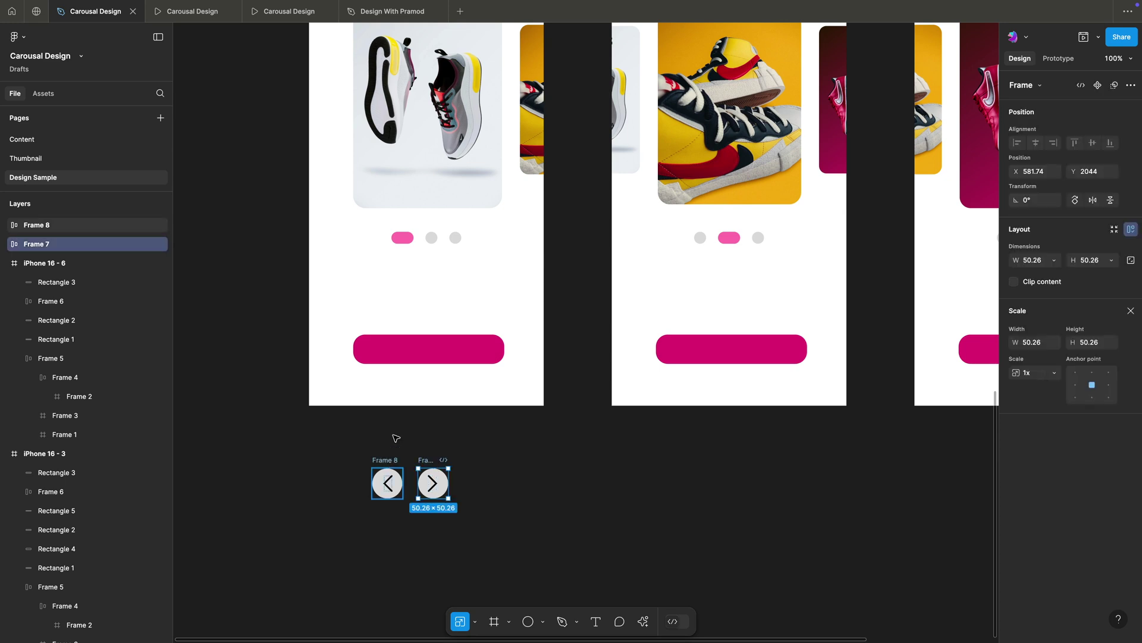
pyautogui.keyDown('shift'); pyautogui.click(387, 461); pyautogui.keyUp('shift')
pyautogui.moveTo(424, 347); pyautogui.dragTo(407, 273)
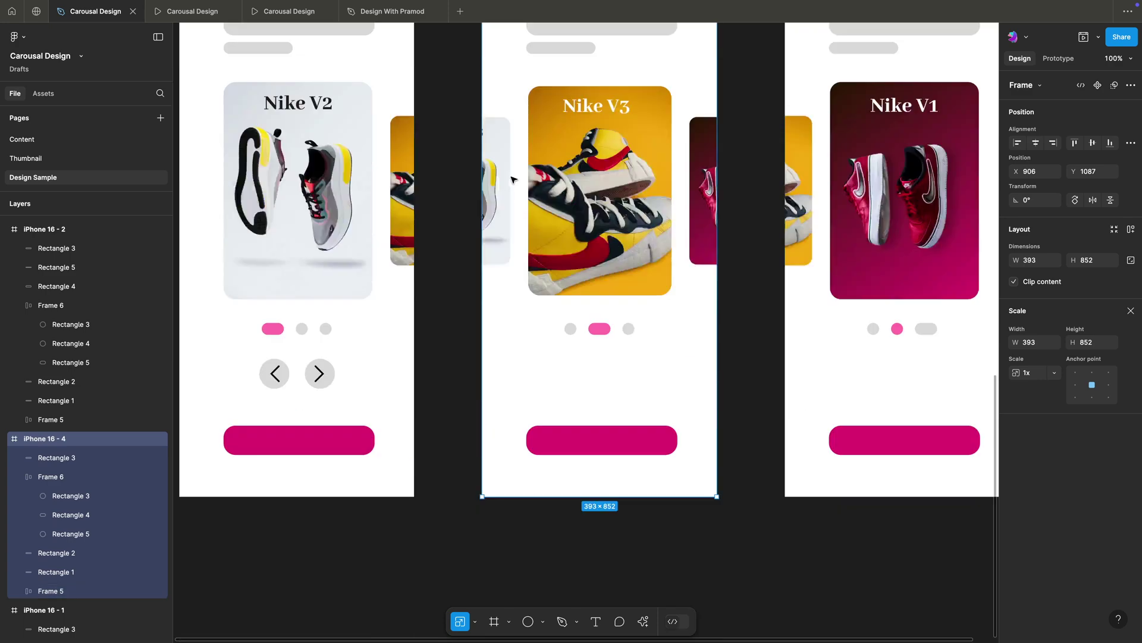
# Paste the arrow button pair into iPhone 16 - 4 and iPhone 16 - 5.
pyautogui.hotkey('ctrl', 'v')
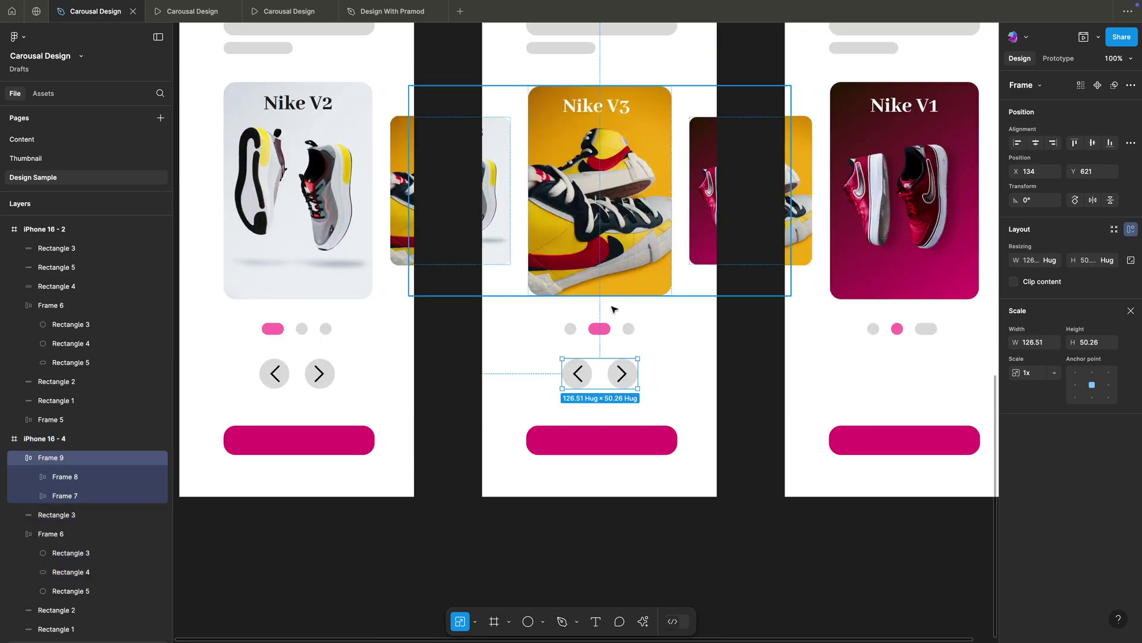
pyautogui.click(744, 365)
pyautogui.scroll(4, 658, 357)
pyautogui.hscroll(3, 658, 357)
pyautogui.click(708, 88)
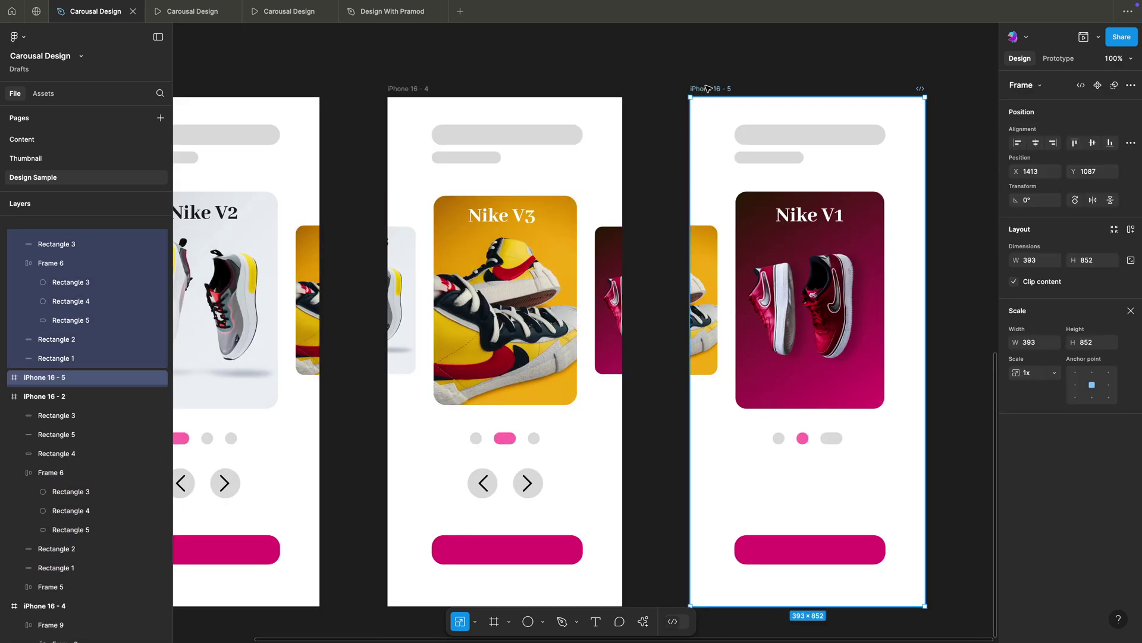
pyautogui.hotkey('ctrl', 'v')
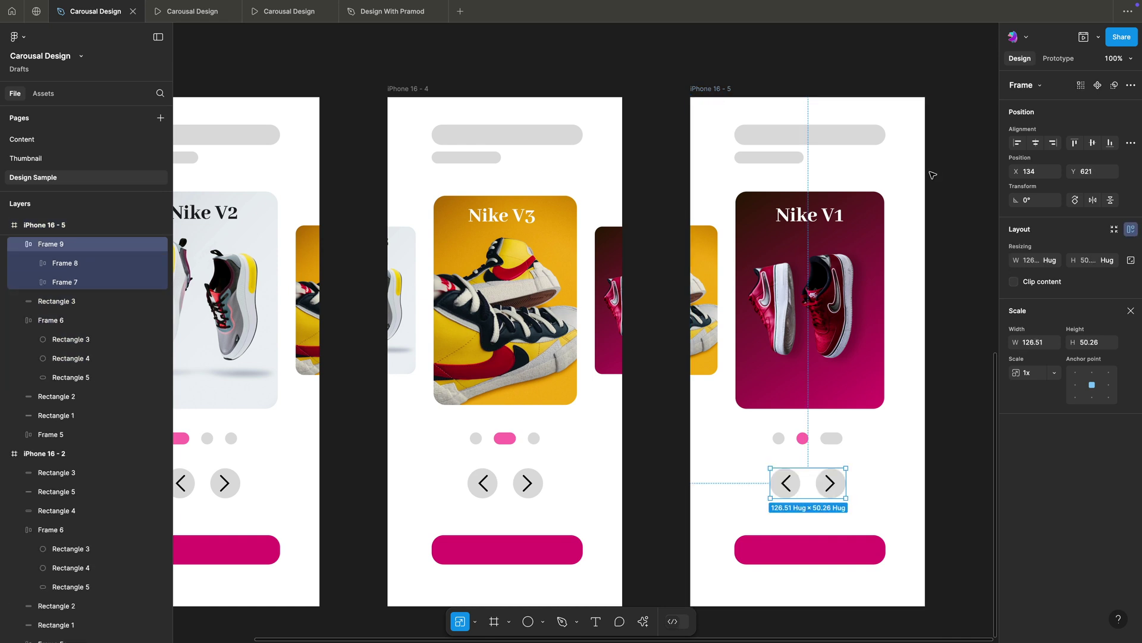
pyautogui.click(939, 172)
# Change the stroke opacity of the right chevron on iPhone 16 - 5.
pyautogui.scroll(-2, 727, 418)
pyautogui.hscroll(3, 728, 418)
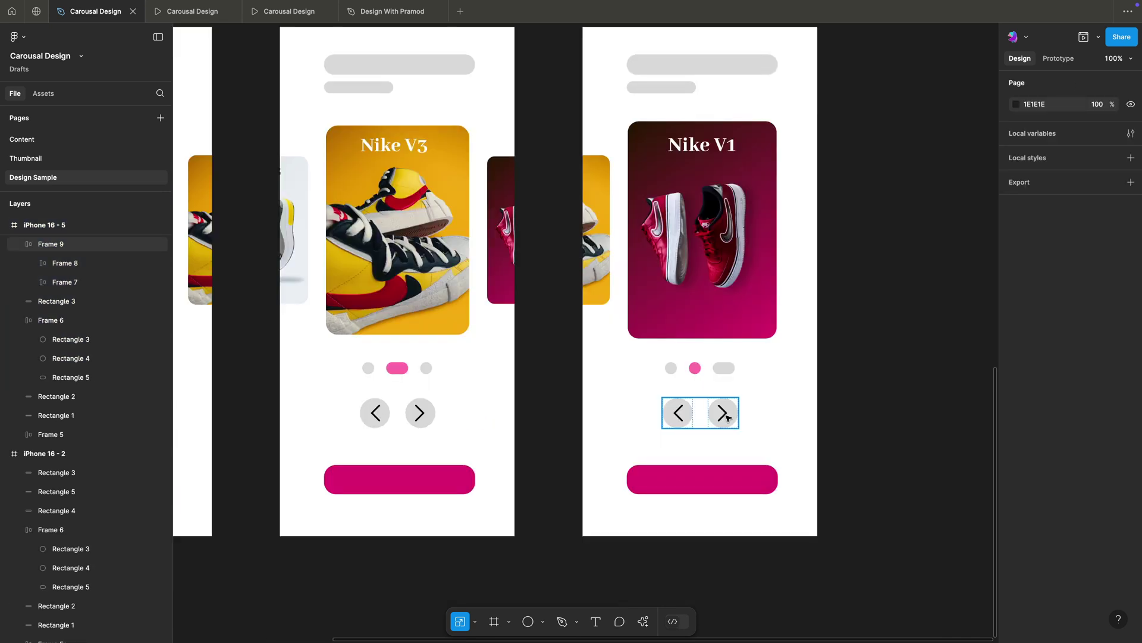
pyautogui.doubleClick(727, 417)
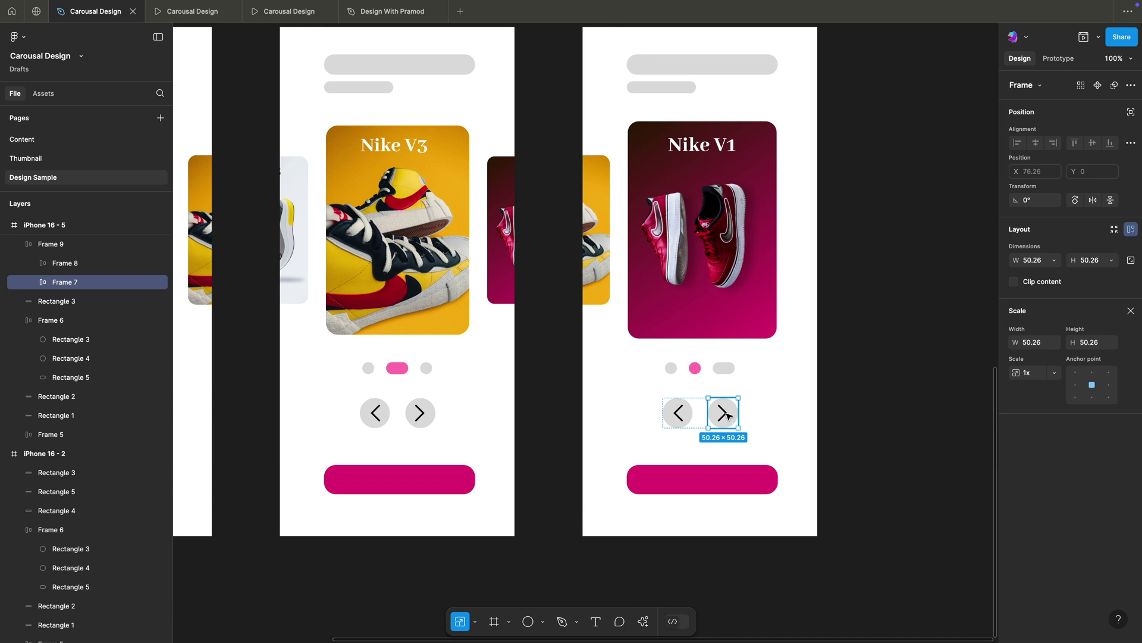
pyautogui.click(727, 415)
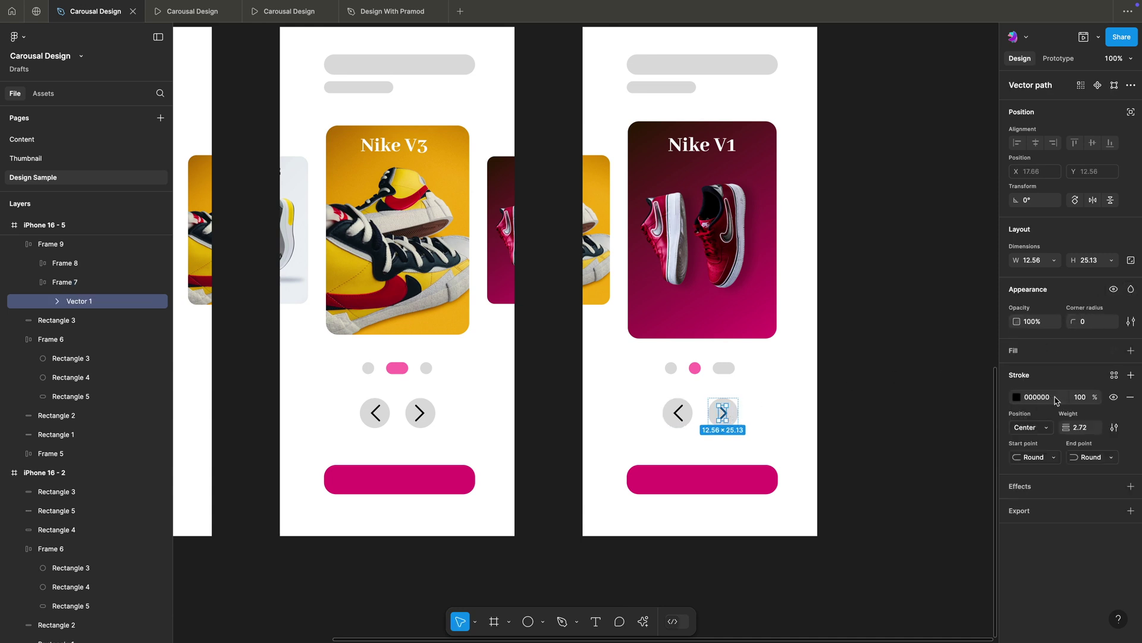
pyautogui.click(1084, 399)
pyautogui.click(869, 377)
# Set the stroke opacity of the left chevron on iPhone 16 - 6 to 30%.
pyautogui.moveTo(536, 428); pyautogui.dragTo(875, 385)
pyautogui.click(409, 378)
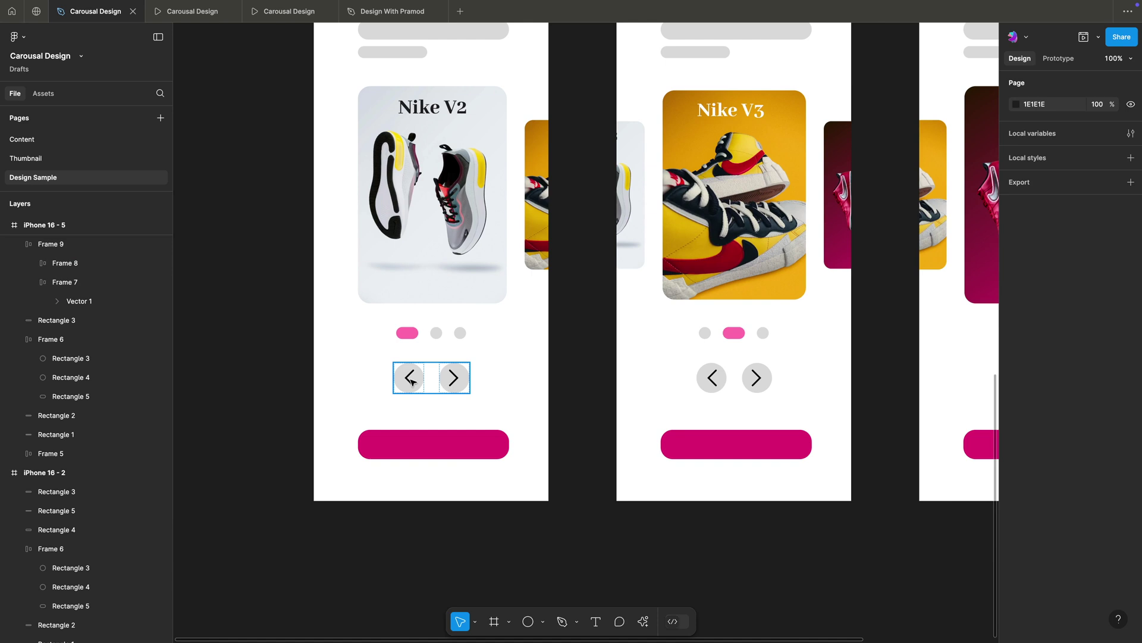
pyautogui.doubleClick(409, 378)
pyautogui.press('Escape')
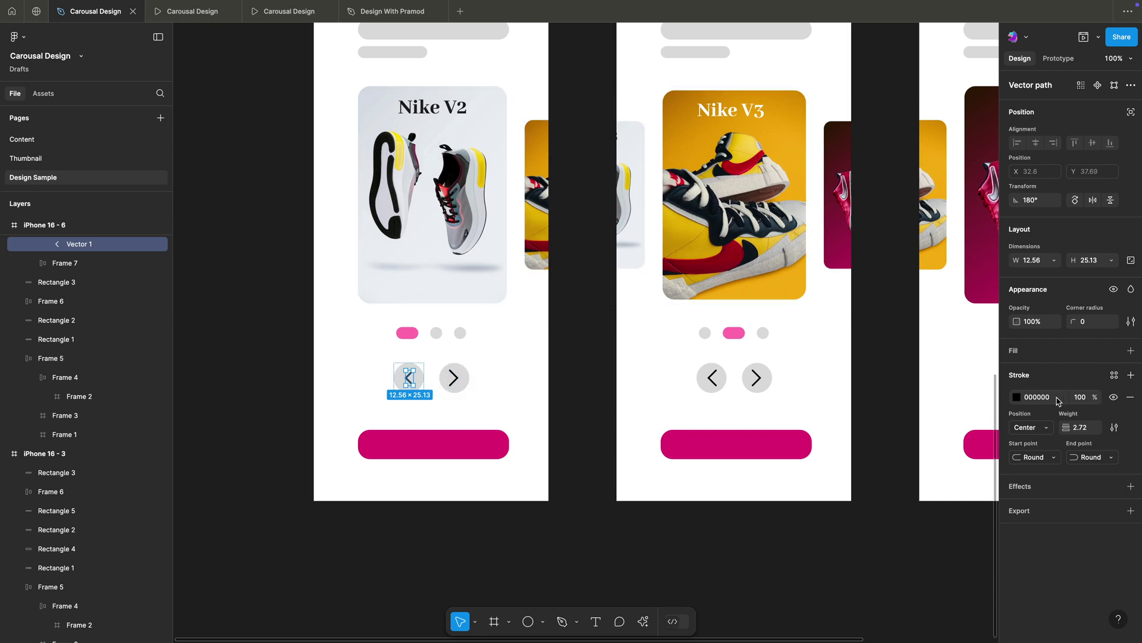
pyautogui.click(1080, 400)
pyautogui.write('30')
pyautogui.press('Return')
pyautogui.click(582, 515)
# Link the right arrow button on iPhone 16 - 6 to iPhone 16 - 4 with an on-click Smart animate interaction.
pyautogui.scroll(-2, 582, 514)
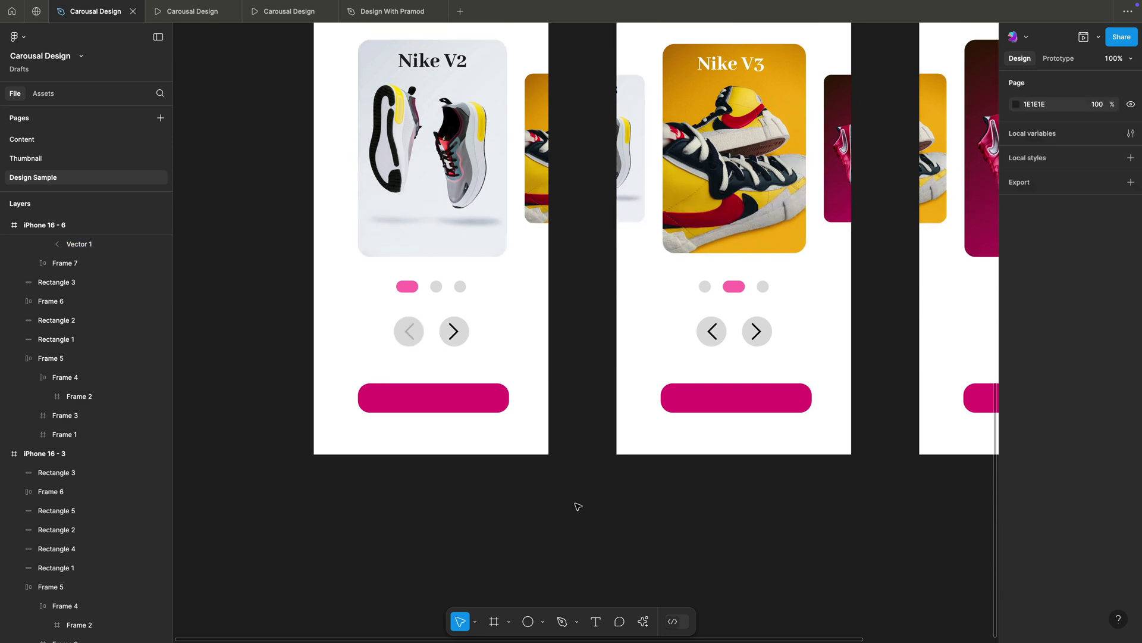
pyautogui.scroll(-3, 580, 511)
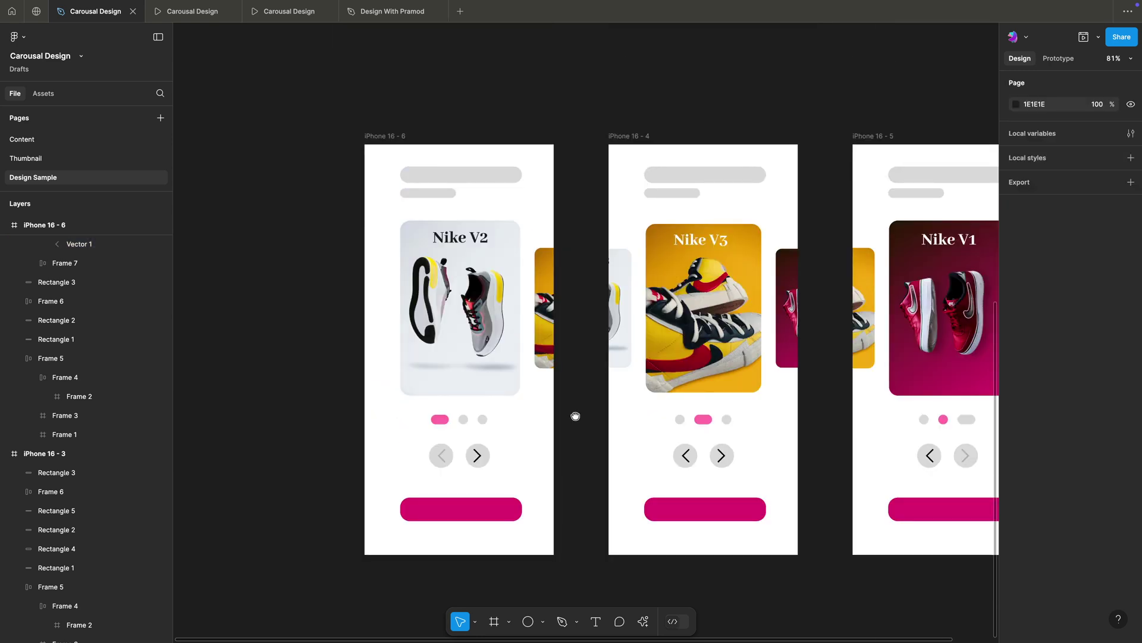
pyautogui.scroll(3, 573, 413)
pyautogui.click(455, 441)
pyautogui.doubleClick(454, 441)
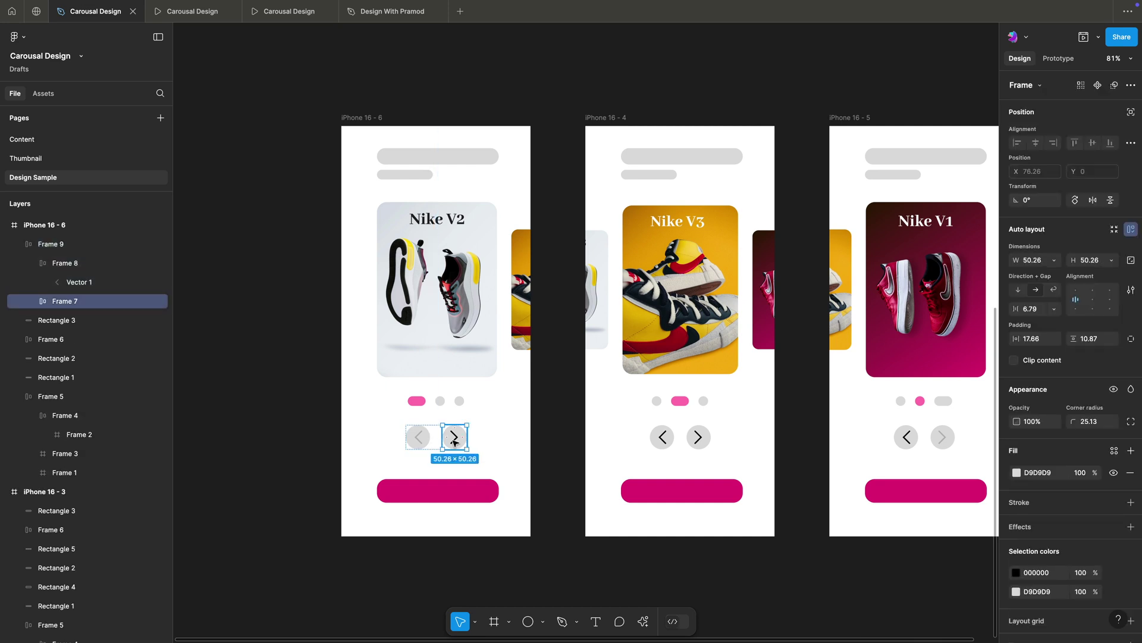
pyautogui.doubleClick(455, 441)
pyautogui.click(550, 421)
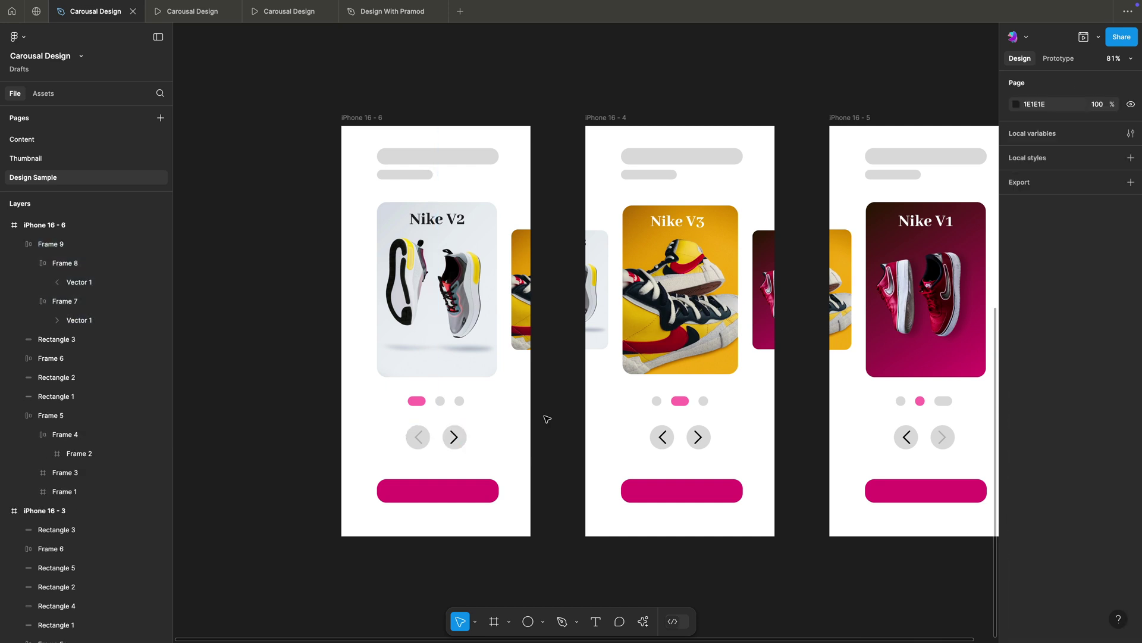
pyautogui.click(454, 439)
pyautogui.doubleClick(454, 440)
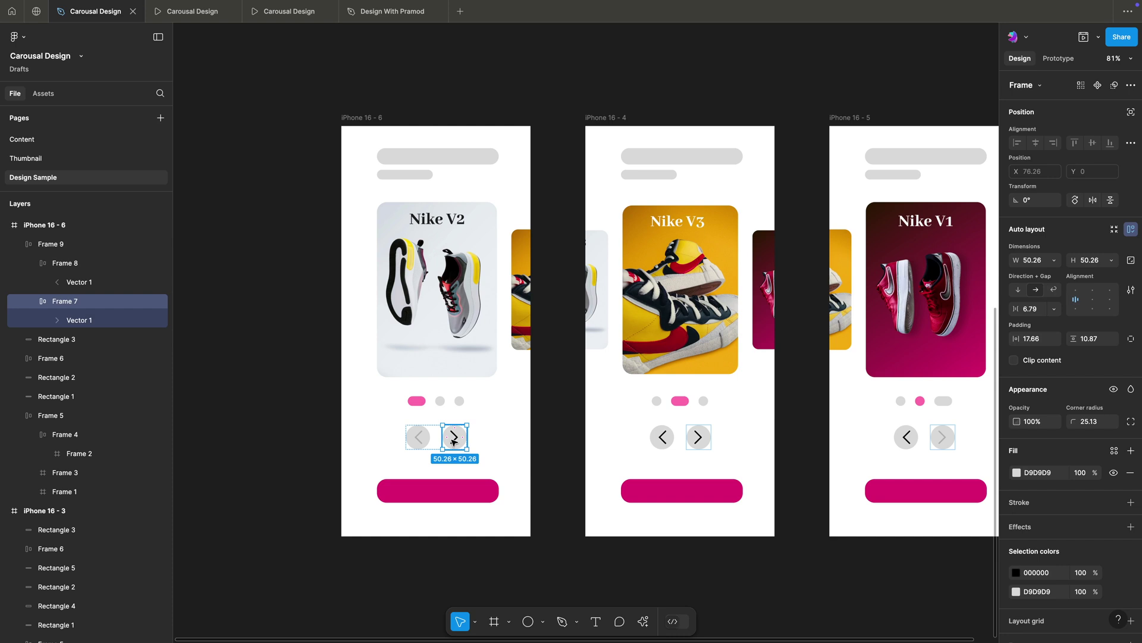
pyautogui.hotkey('shift', 'e')
pyautogui.moveTo(468, 437); pyautogui.dragTo(591, 438)
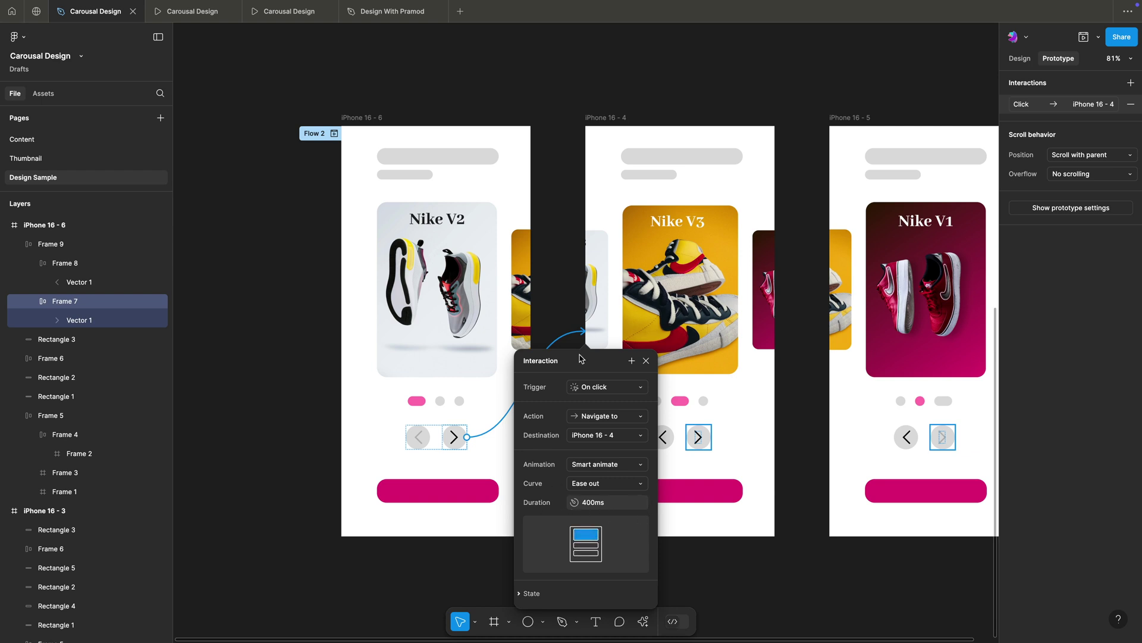
pyautogui.click(564, 101)
# Link the right arrow button on iPhone 16 - 4 to iPhone 16 - 5 with an on-click Smart animate interaction.
pyautogui.hscroll(3, 693, 94)
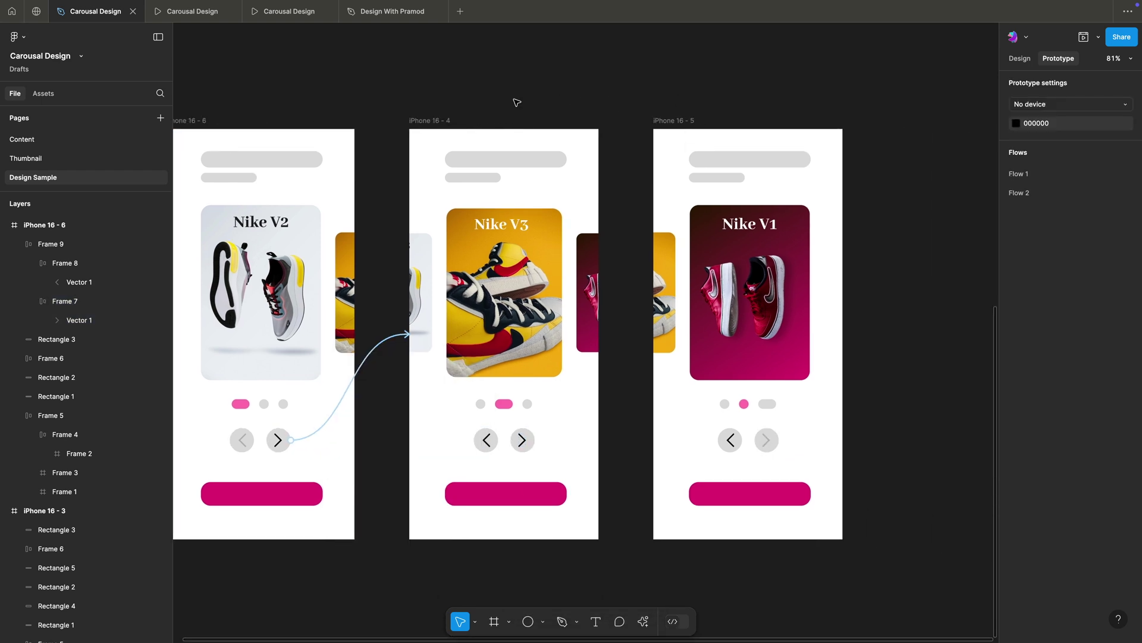
pyautogui.click(521, 442)
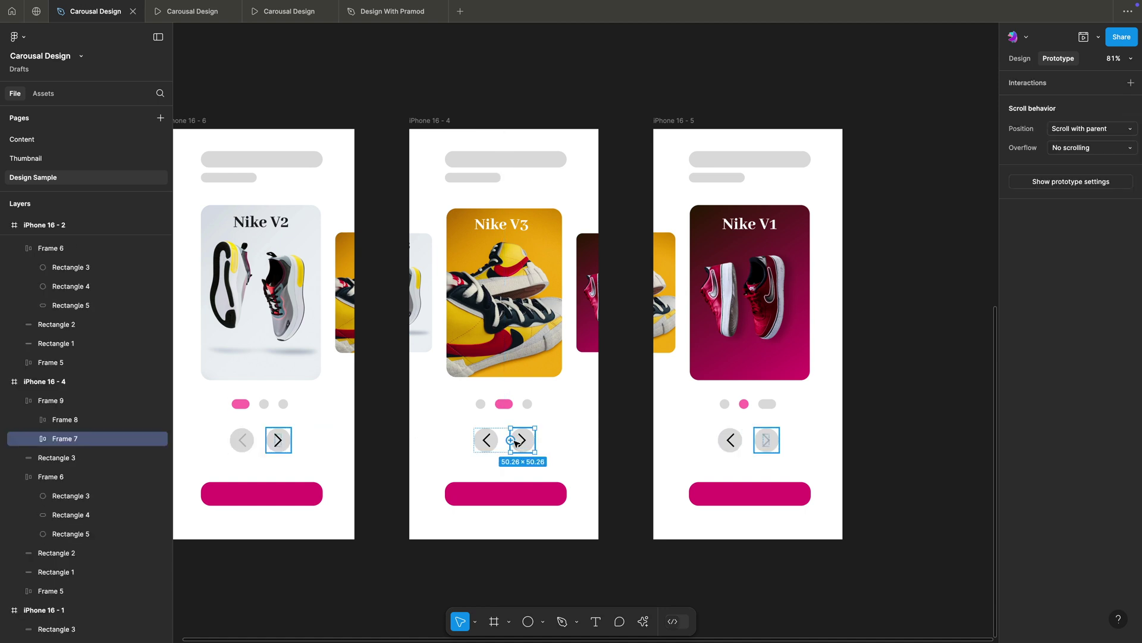
pyautogui.moveTo(535, 439); pyautogui.dragTo(684, 445)
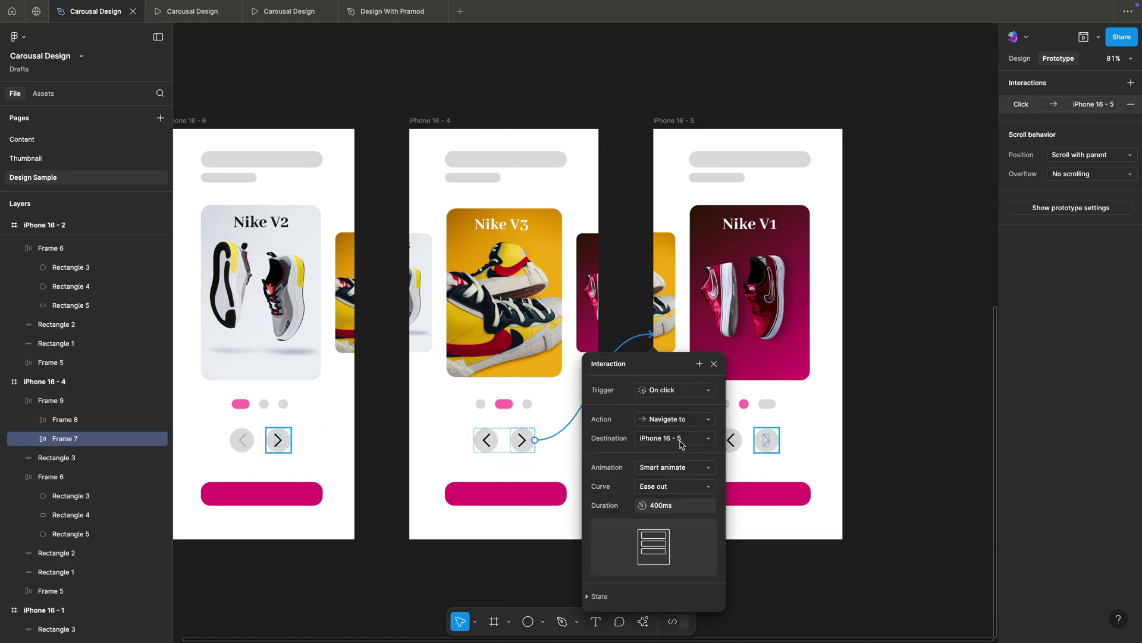
# Link the left arrow button on iPhone 16 - 4 back to iPhone 16 - 6 with an on-click Smart animate interaction.
pyautogui.click(492, 442)
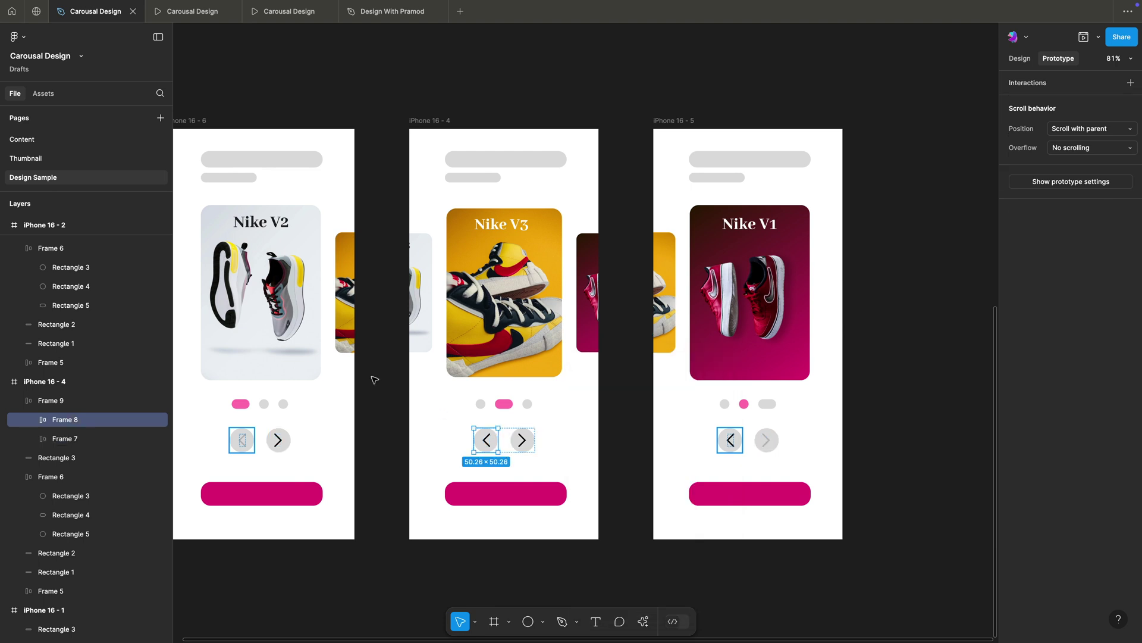
pyautogui.moveTo(486, 453); pyautogui.dragTo(352, 414)
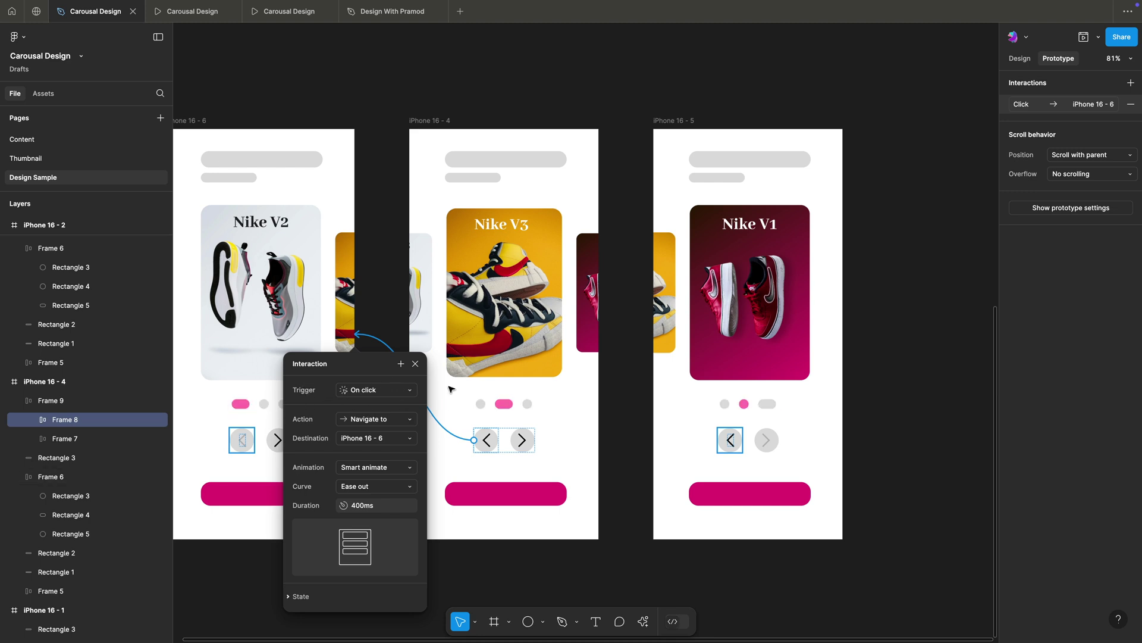
pyautogui.click(639, 146)
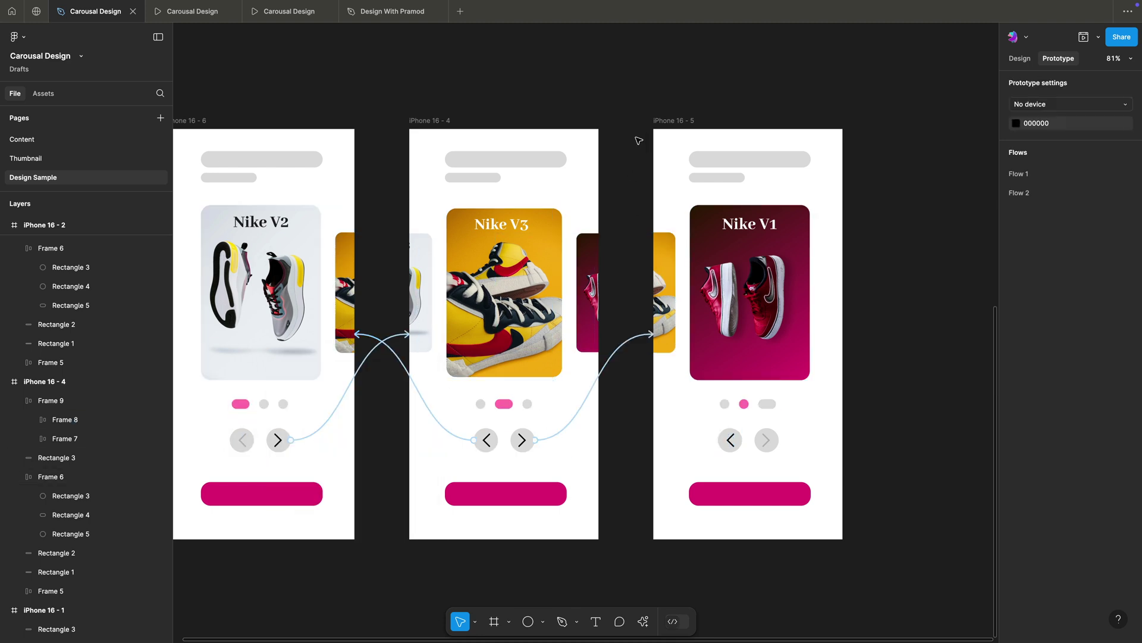
# Link the left arrow button on iPhone 16 - 5 back to iPhone 16 - 4 with an on-click Smart animate interaction.
pyautogui.click(428, 122)
pyautogui.click(738, 446)
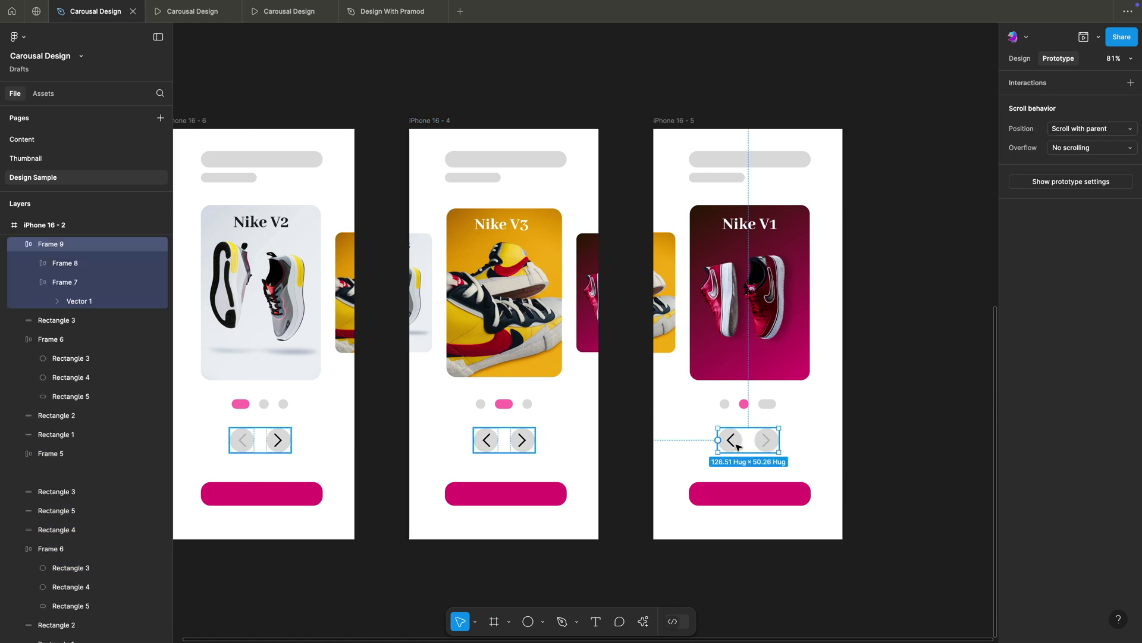
pyautogui.click(734, 442)
pyautogui.moveTo(718, 440); pyautogui.dragTo(574, 423)
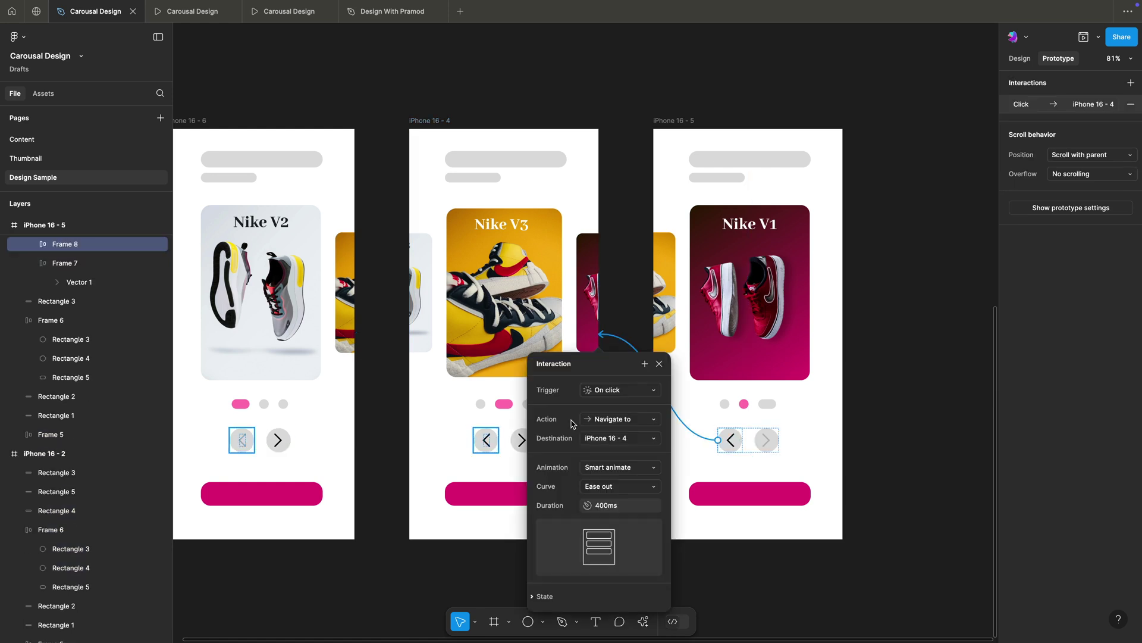
pyautogui.click(603, 108)
# Preview Flow 2 from iPhone 16 - 6 and test moving through the carousel forwards and backwards with both arrow buttons.
pyautogui.hscroll(-5, 654, 102)
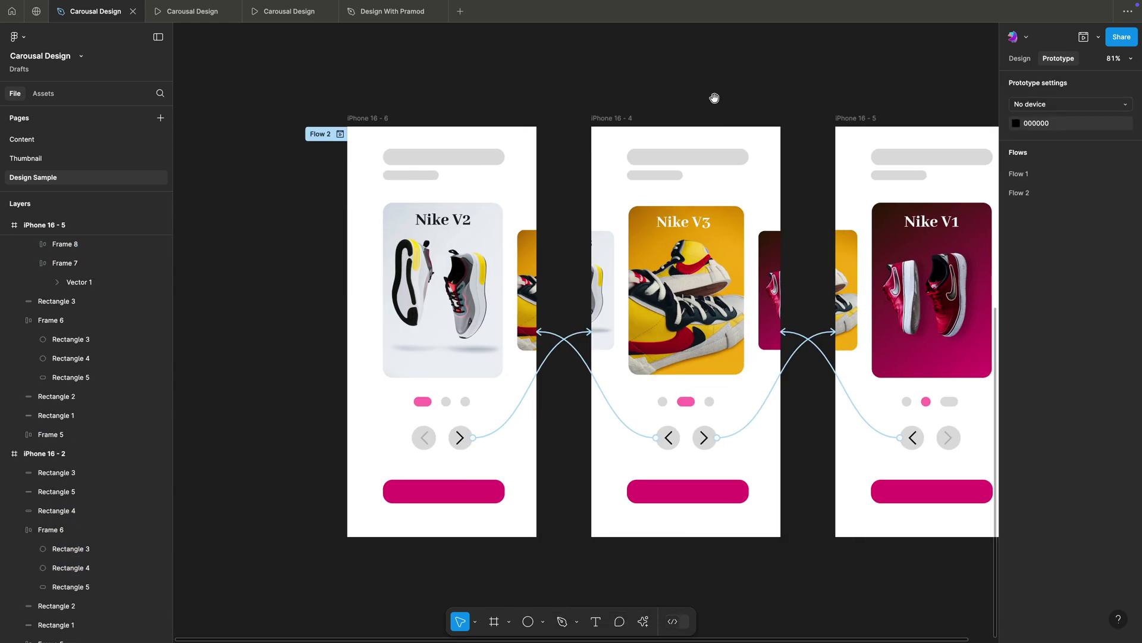
pyautogui.click(376, 119)
pyautogui.hotkey('shift', 'space')
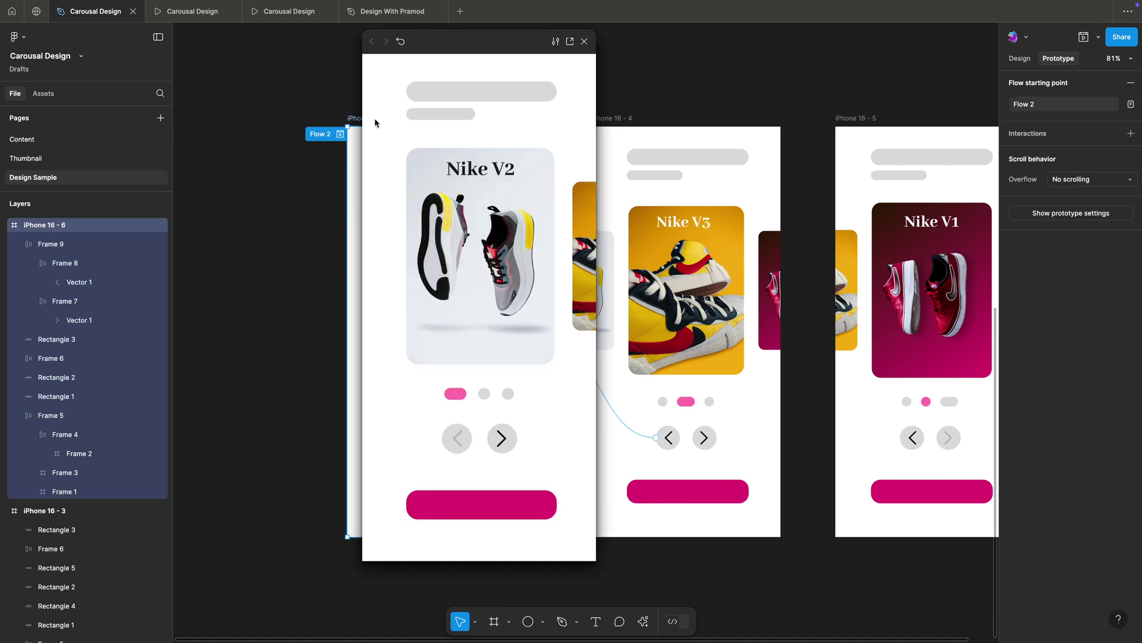
pyautogui.click(507, 445)
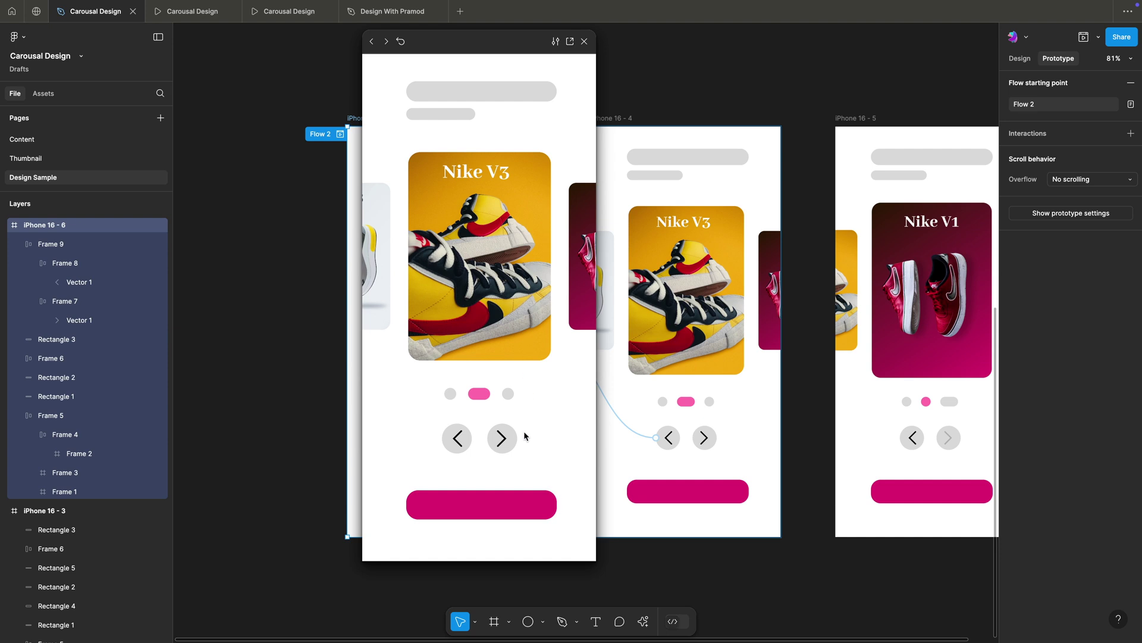
pyautogui.click(510, 443)
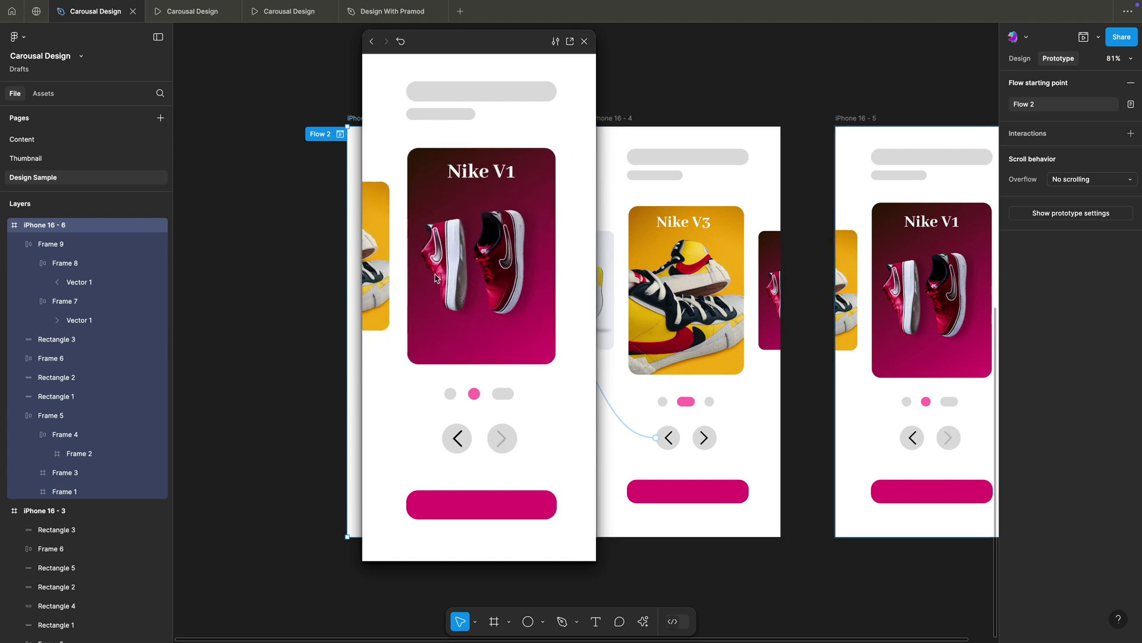
pyautogui.click(462, 446)
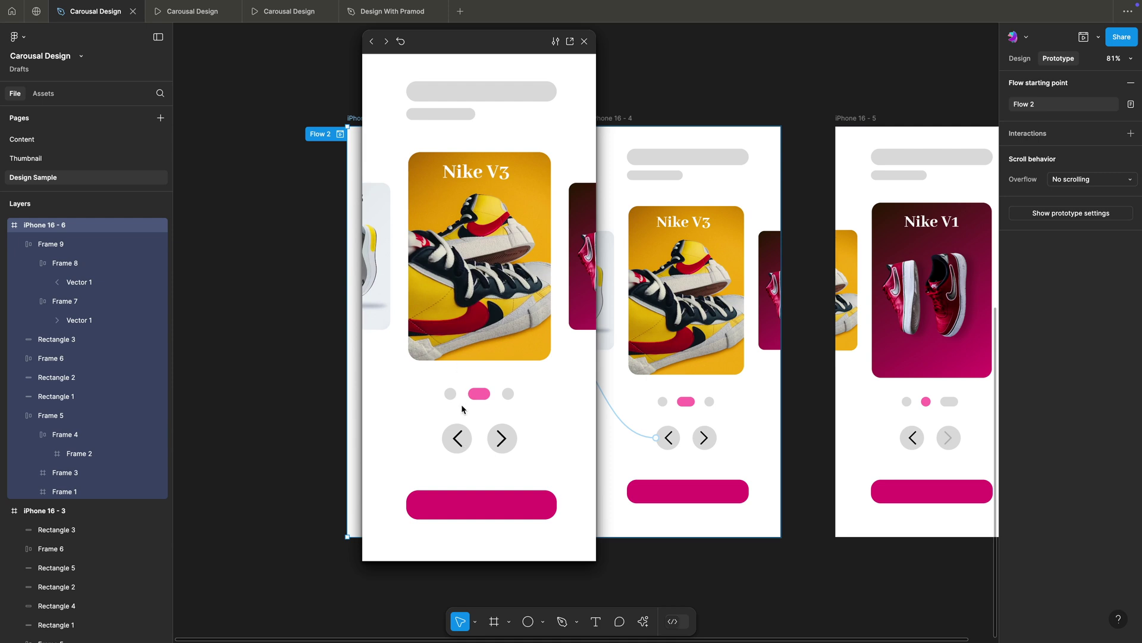
pyautogui.click(458, 439)
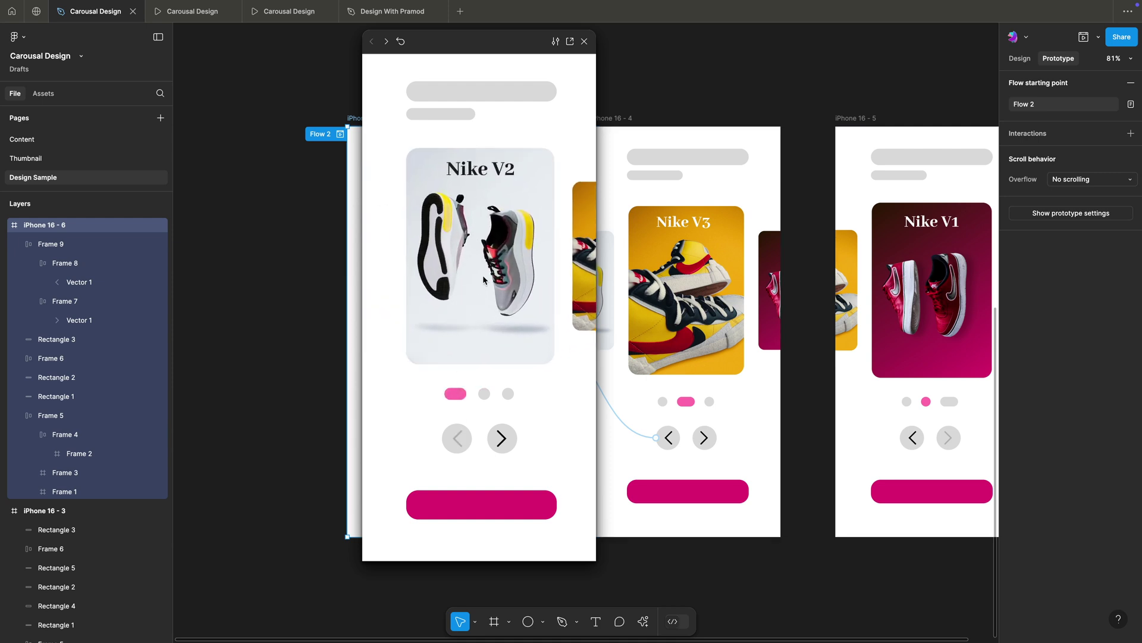
pyautogui.click(502, 438)
pyautogui.click(456, 440)
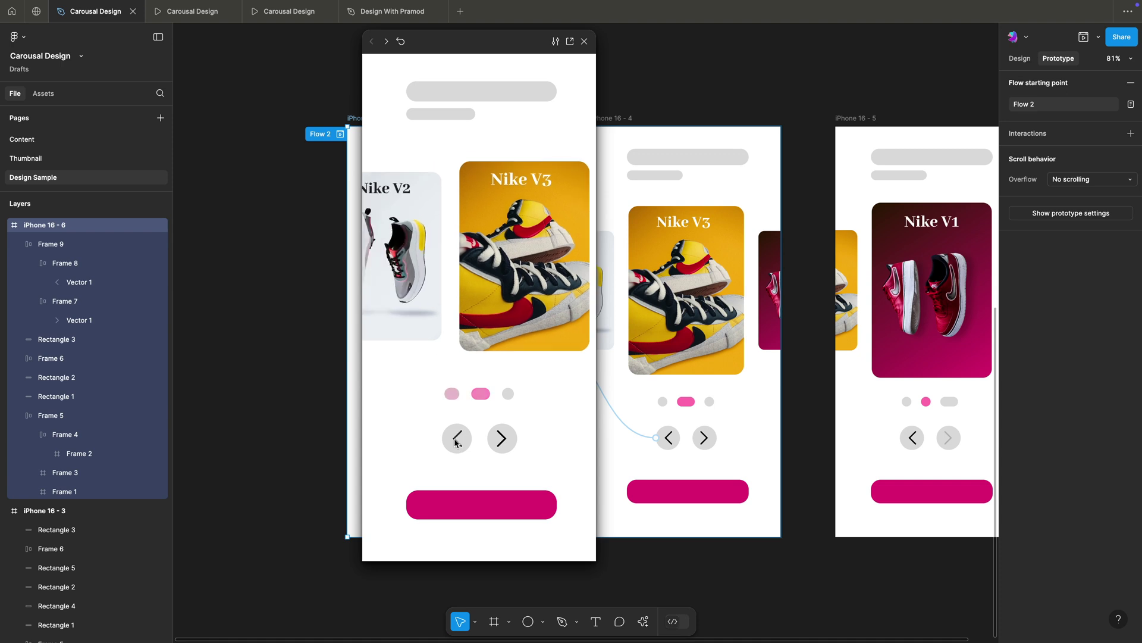
pyautogui.click(502, 439)
pyautogui.press('Escape')
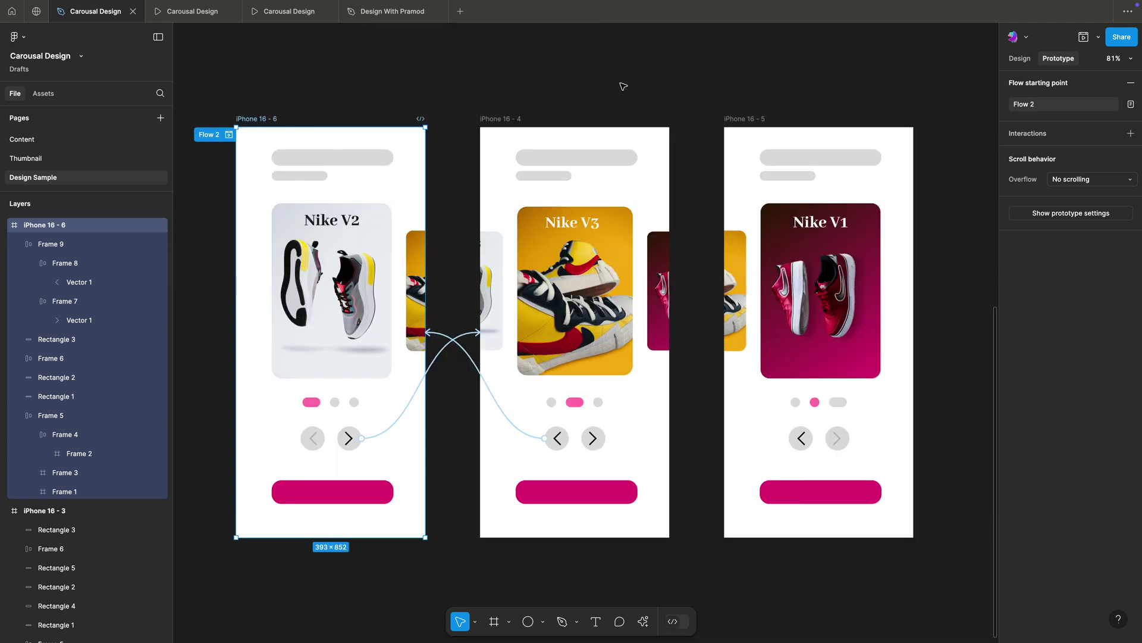